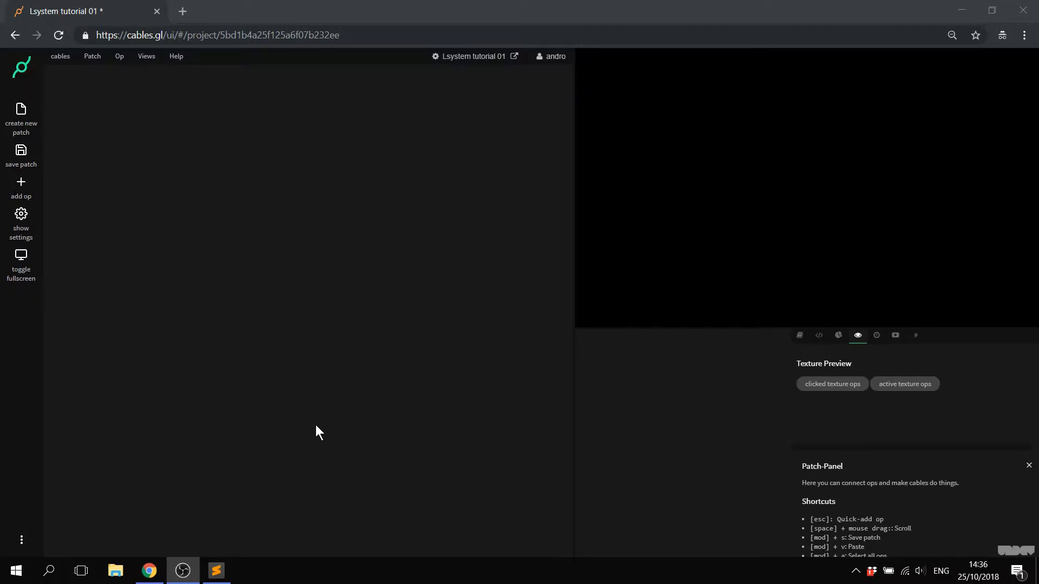
# Step: Add a MainLoop op to the empty patch and place it near the centre of the canvas
pyautogui.click(298, 244)
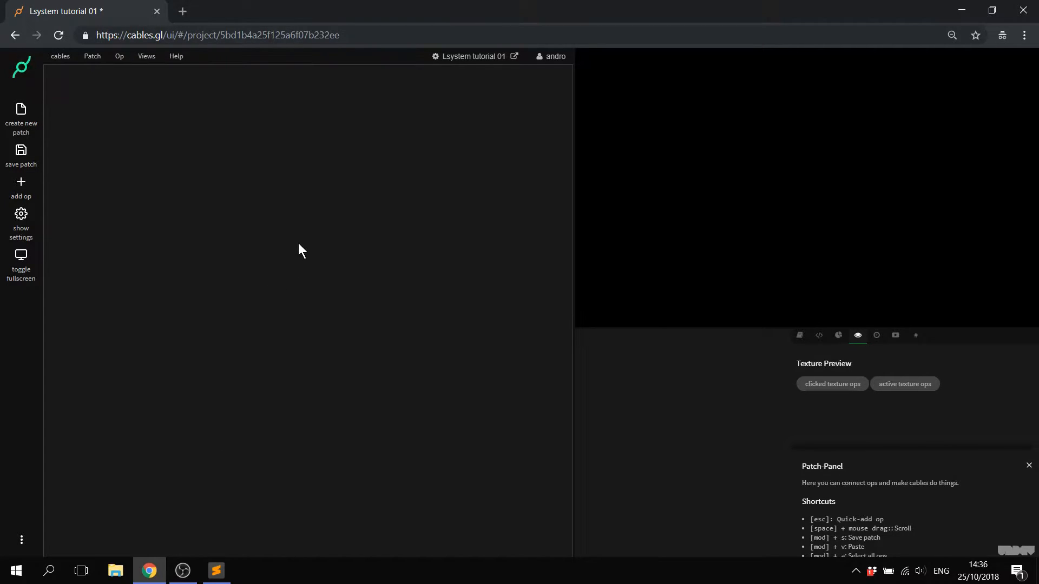
pyautogui.press('Escape')
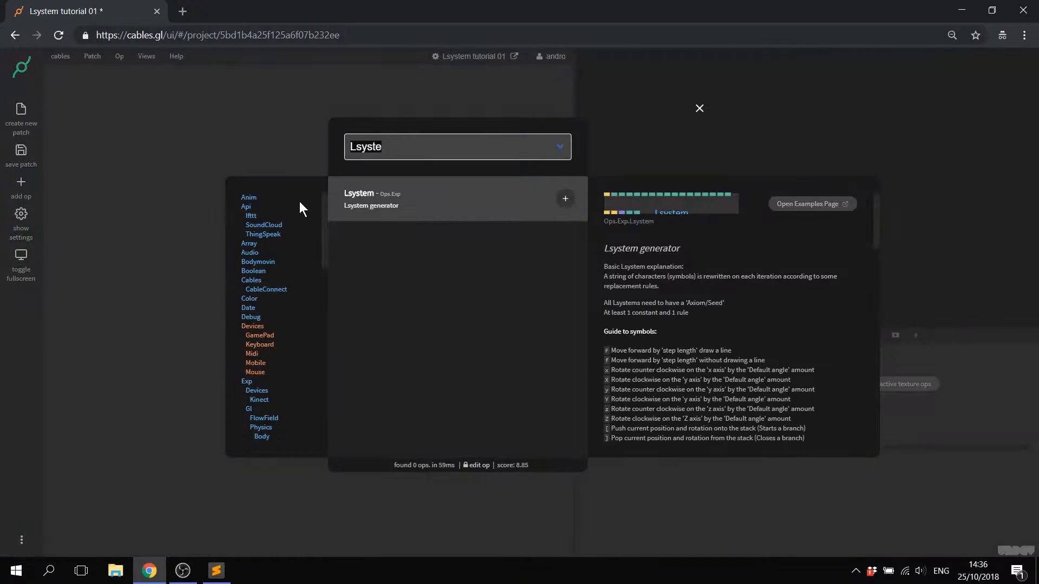
pyautogui.write('mainloo')
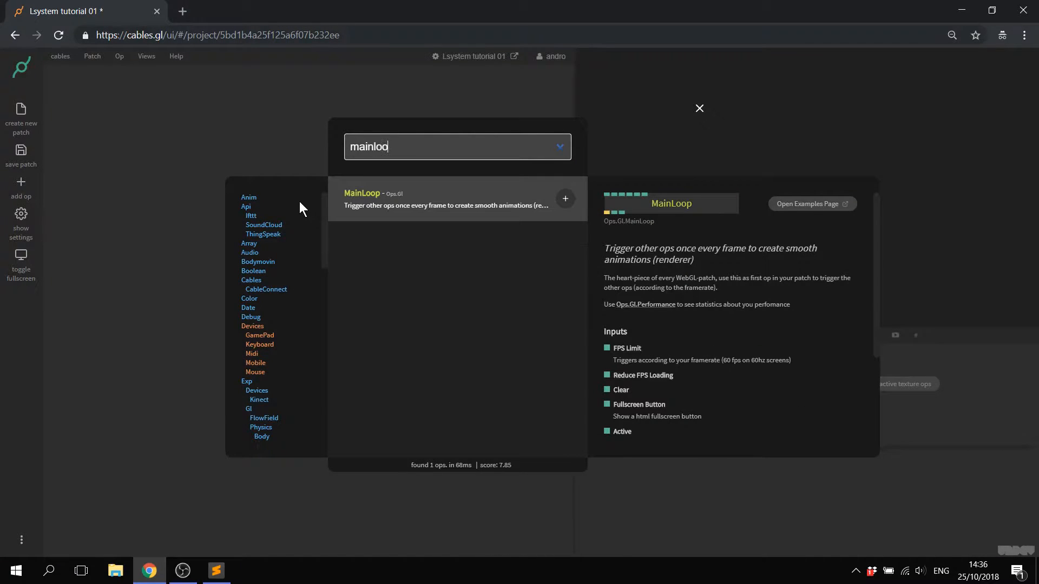
pyautogui.click(565, 199)
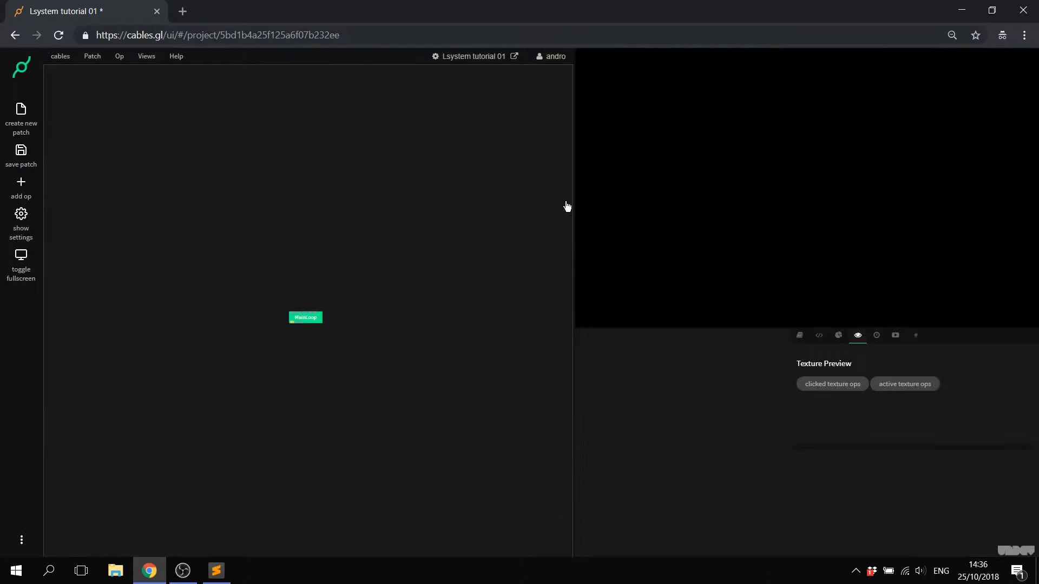
pyautogui.moveTo(316, 320); pyautogui.dragTo(302, 233)
pyautogui.scroll(5, 311, 210)
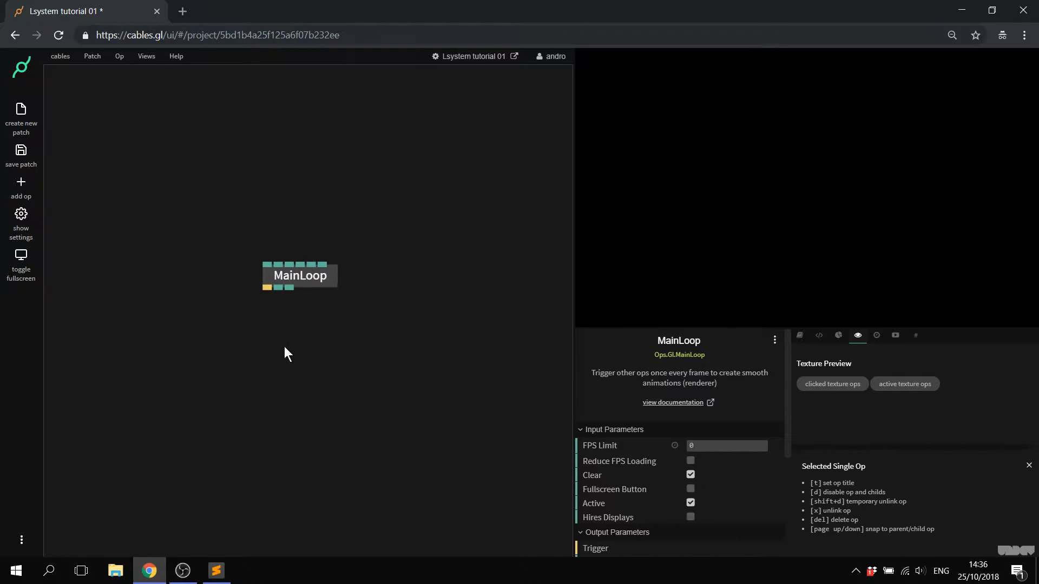
# Step: Link a new OrbitControls op to MainLoop's trigger output and a new Transform op beneath OrbitControls
pyautogui.moveTo(266, 287); pyautogui.dragTo(269, 337)
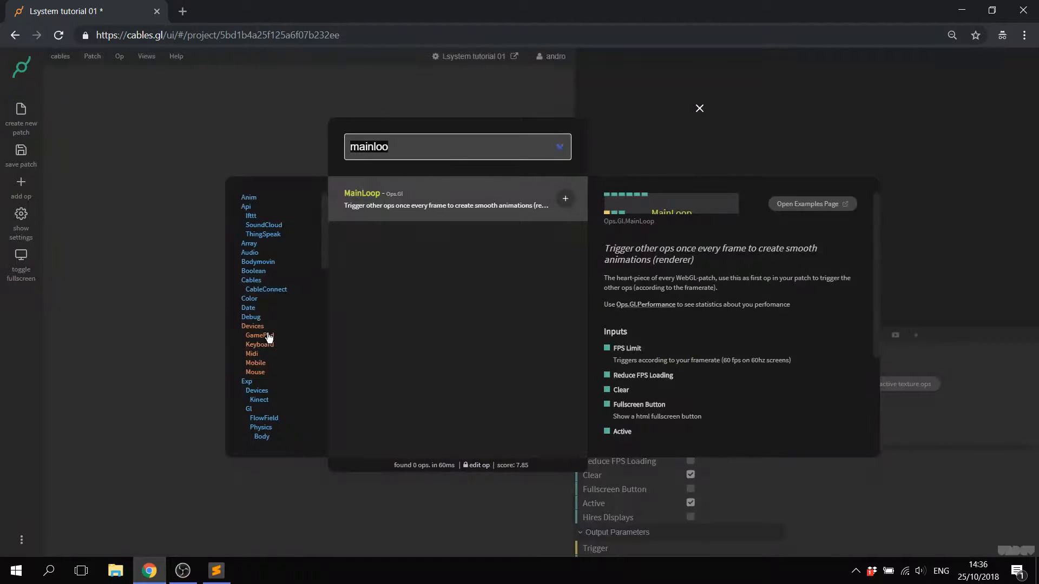
pyautogui.write('orbit')
pyautogui.press('Return')
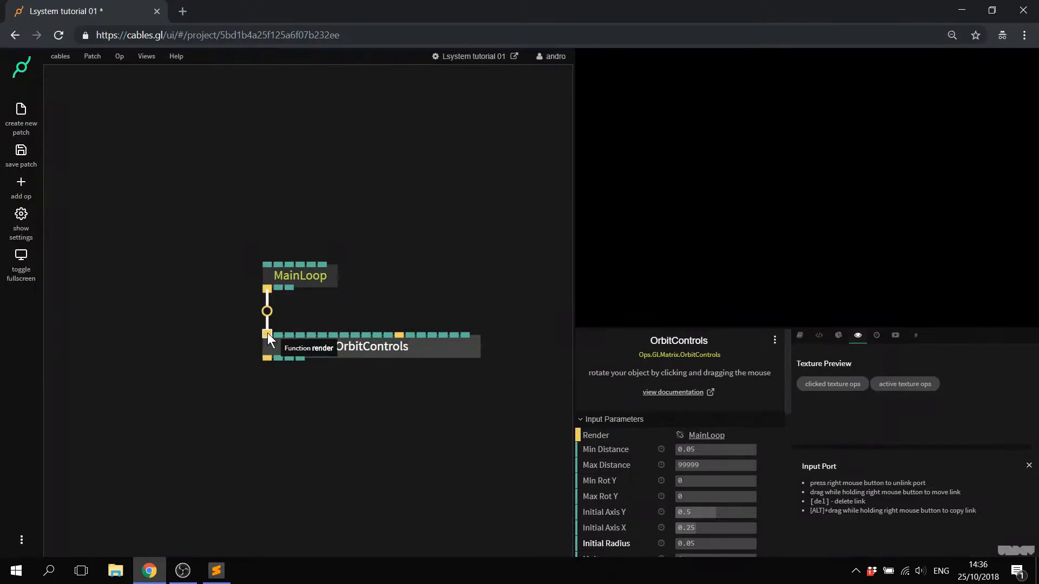
pyautogui.moveTo(267, 357); pyautogui.dragTo(266, 405)
pyautogui.write('transf')
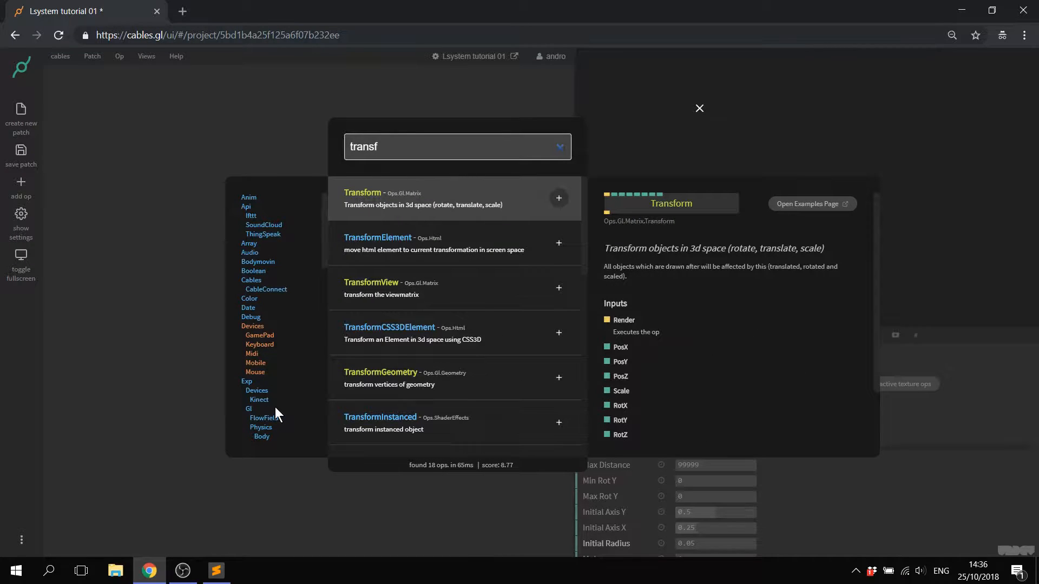
pyautogui.press('Return')
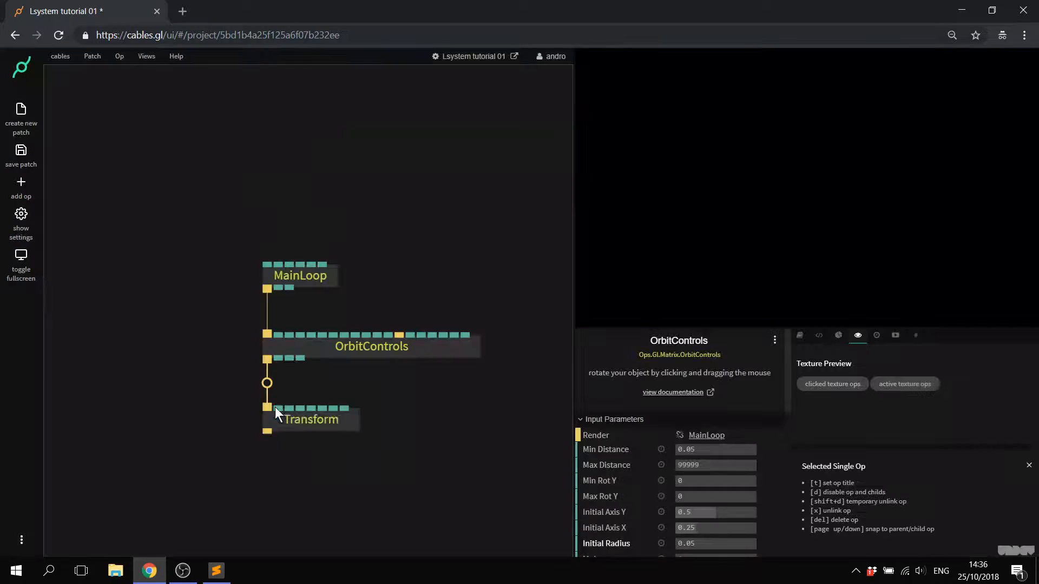
# Step: Add an Lsystem op linked to the Transform op's trigger output
pyautogui.moveTo(182, 353); pyautogui.dragTo(186, 218)
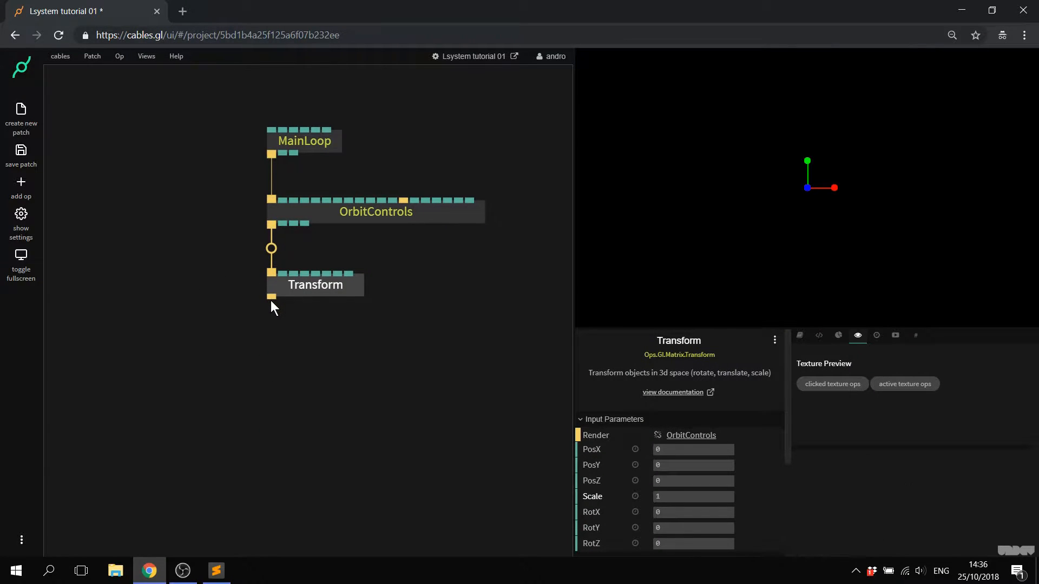
pyautogui.moveTo(272, 297); pyautogui.dragTo(275, 349)
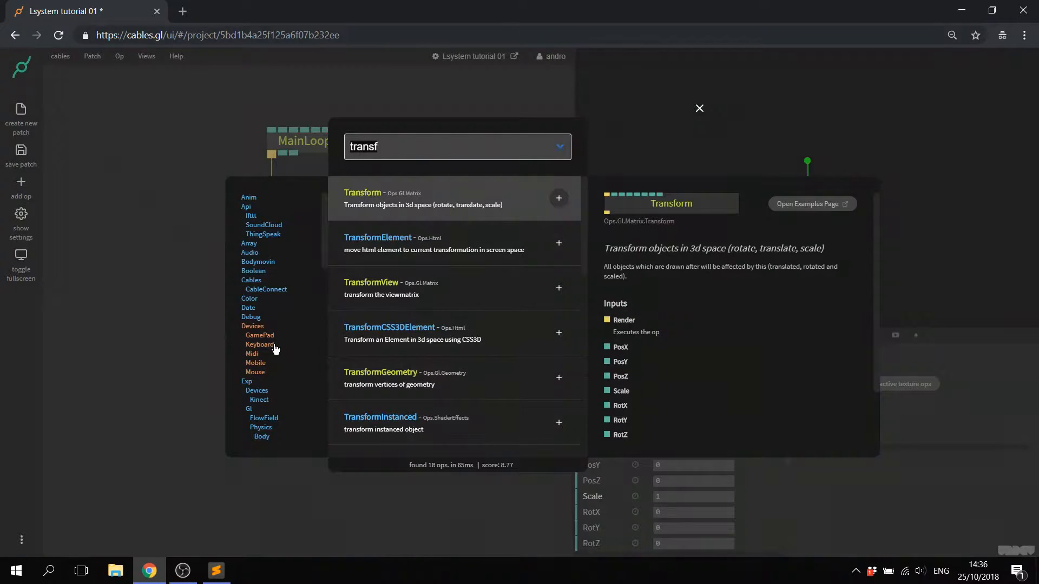
pyautogui.press('BackSpace')
pyautogui.write('lsys')
pyautogui.press('Return')
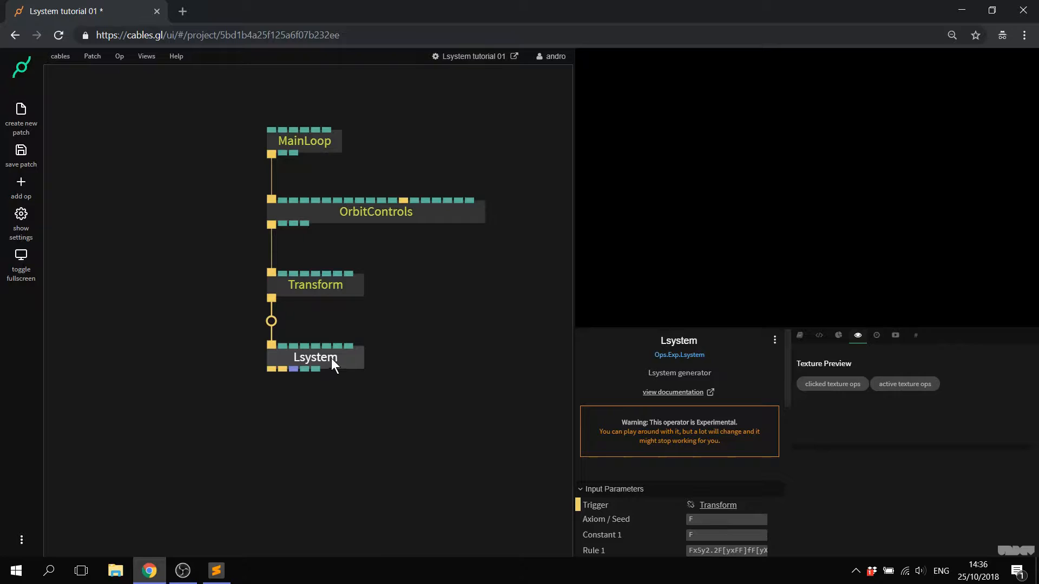
# Step: Read the Lsystem op's documentation, including its guide to symbols and branching examples, and close the page
pyautogui.click(687, 394)
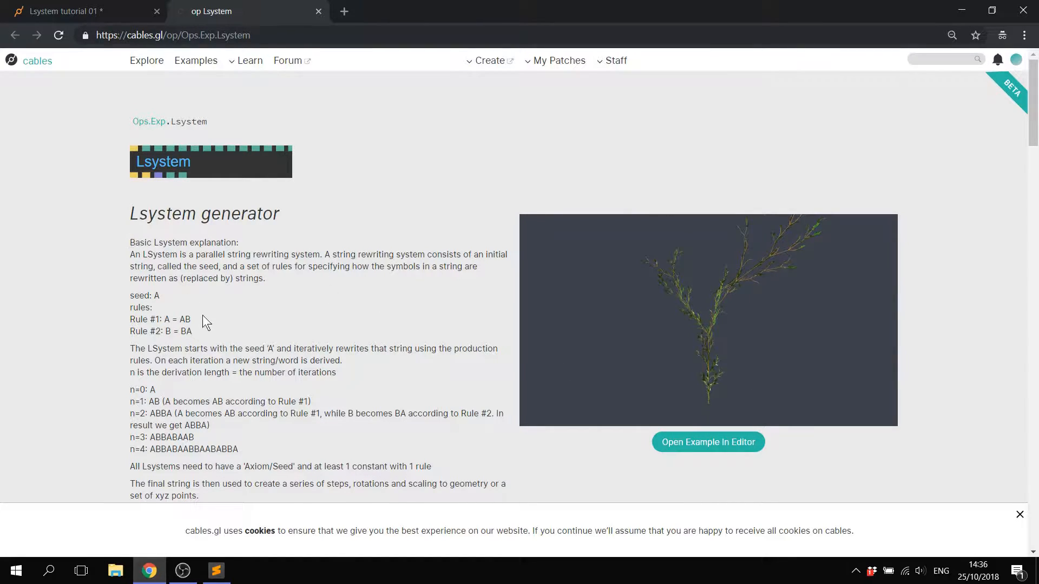
pyautogui.scroll(-1, 219, 282)
pyautogui.scroll(-3, 220, 282)
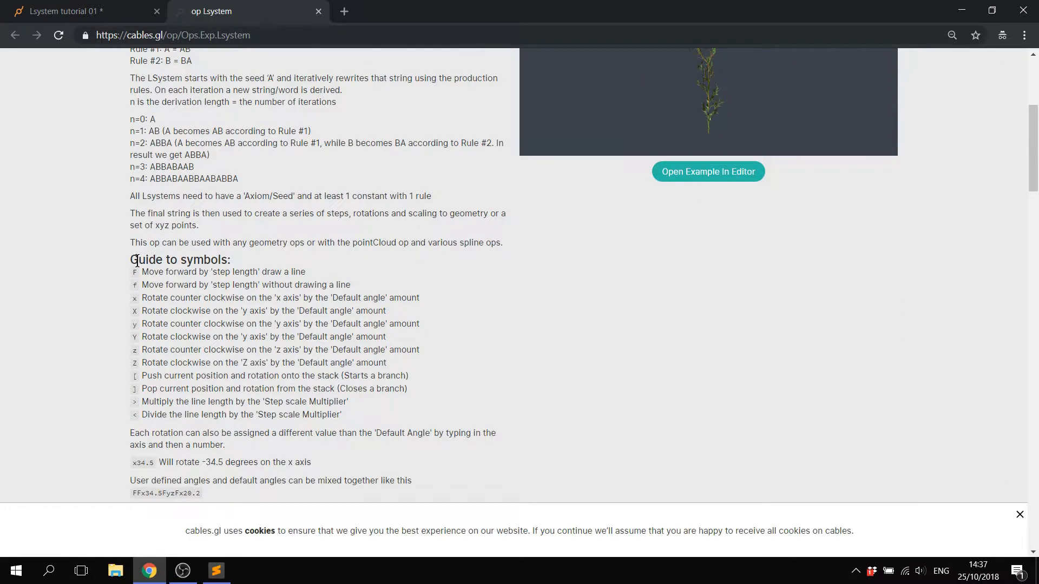
pyautogui.scroll(-1, 241, 328)
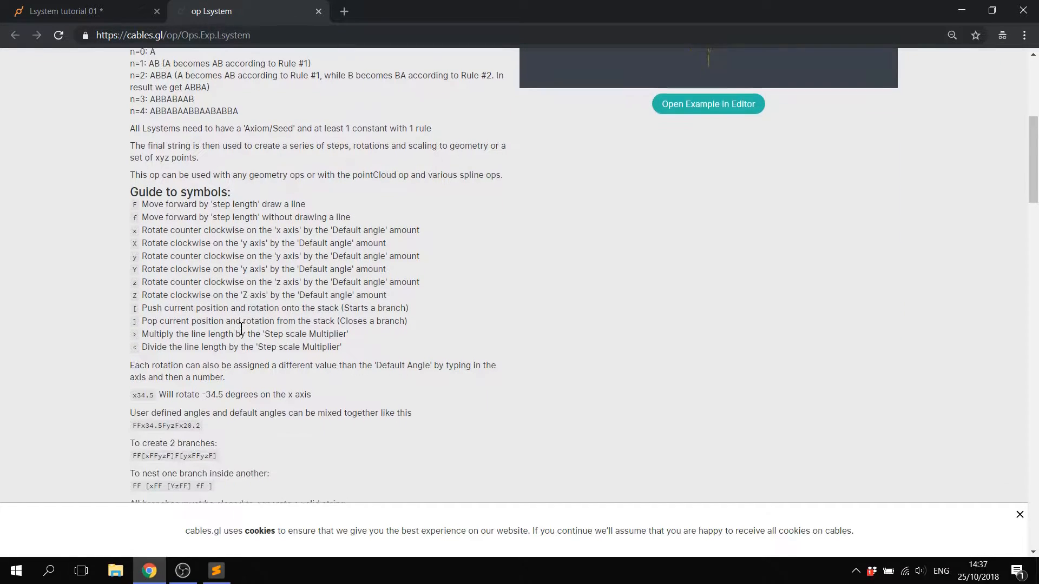
pyautogui.scroll(-1, 323, 258)
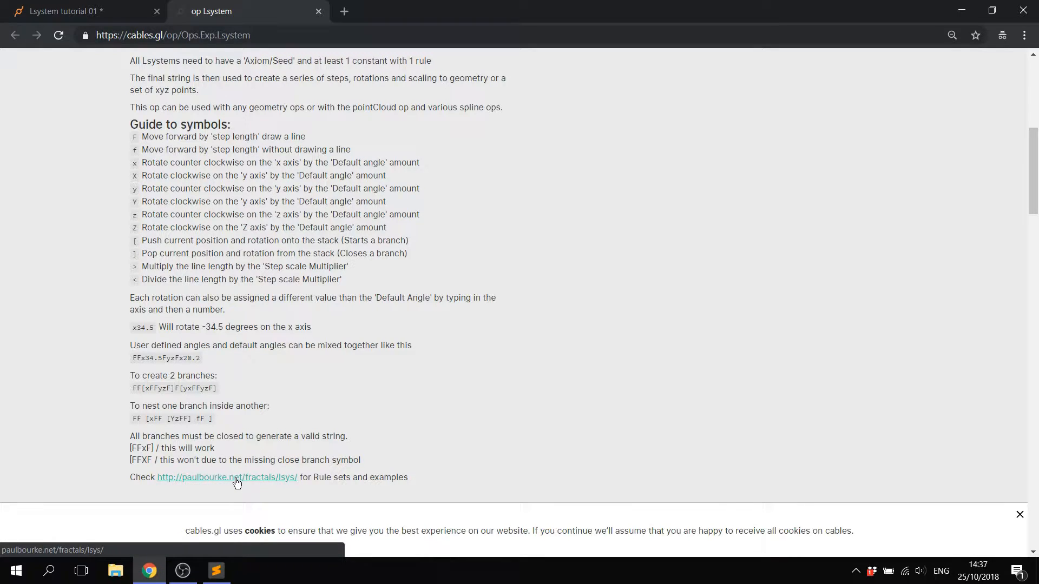
pyautogui.click(318, 11)
# Step: Show the browser in full screen and enlarge the parameter area to display the Lsystem op's input parameters
pyautogui.press('F11')
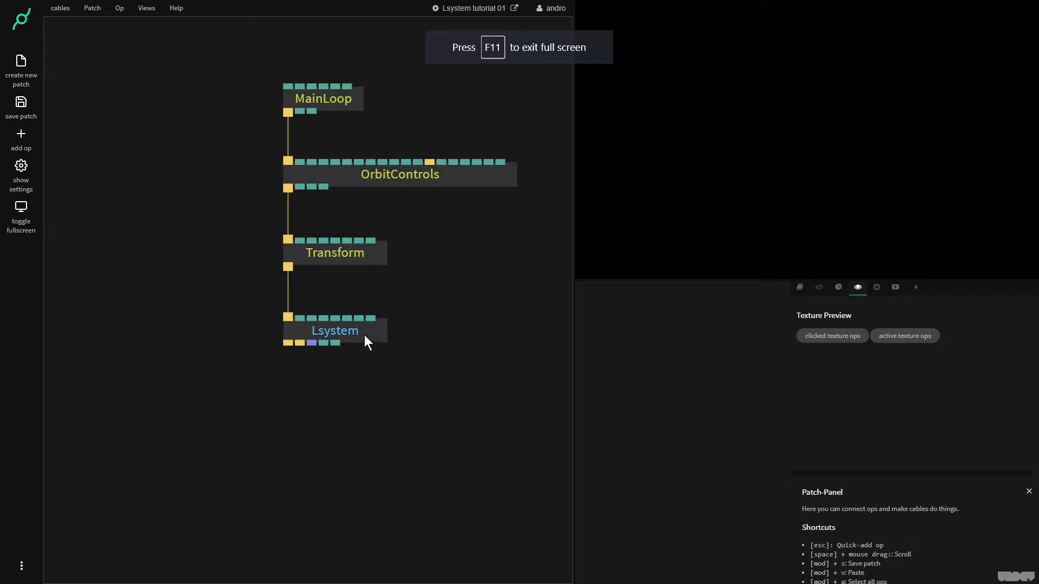
pyautogui.click(364, 335)
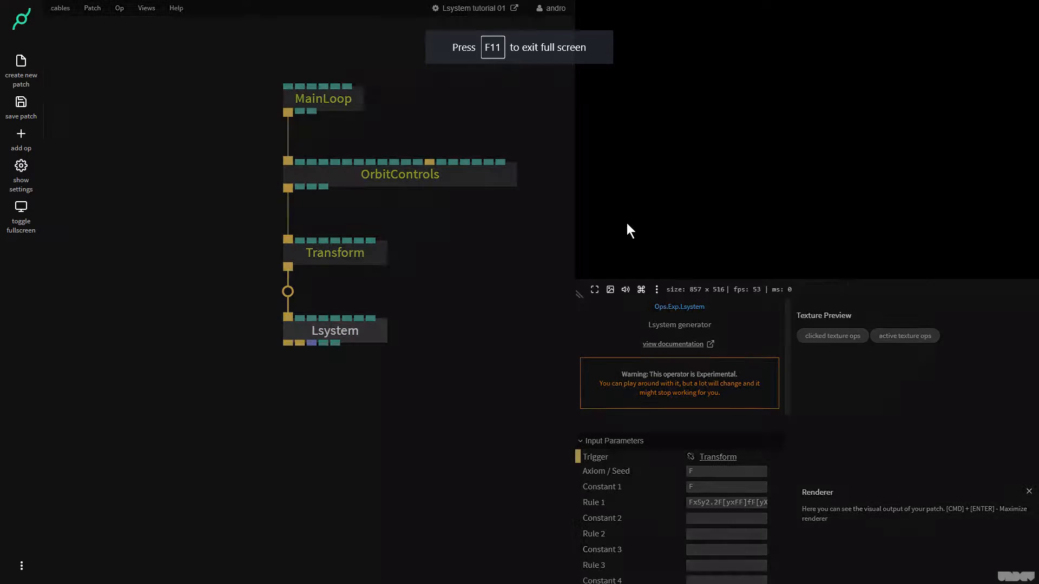
pyautogui.moveTo(583, 285); pyautogui.dragTo(626, 135)
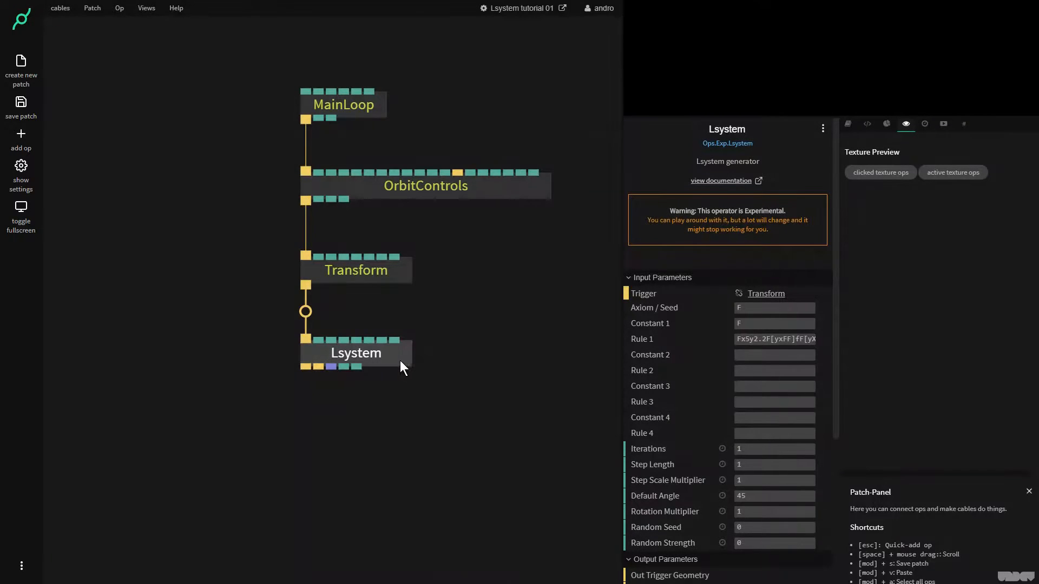
pyautogui.click(399, 359)
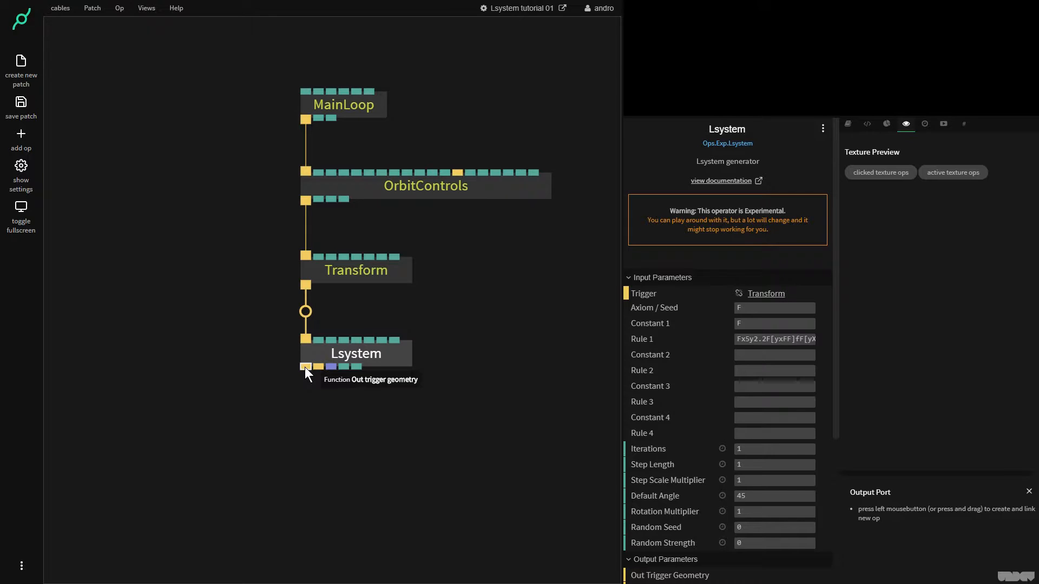
# Step: Link a new Triangle op to Lsystem's Out Trigger Geometry output and enlarge the render preview to show the whole structure
pyautogui.moveTo(305, 371); pyautogui.dragTo(294, 427)
pyautogui.write('trian')
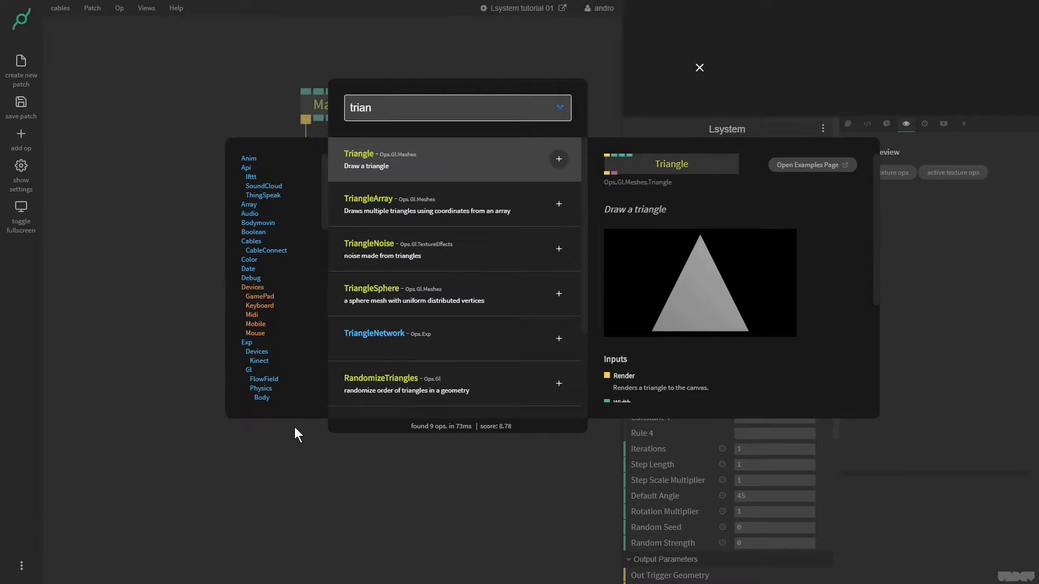
pyautogui.press('Return')
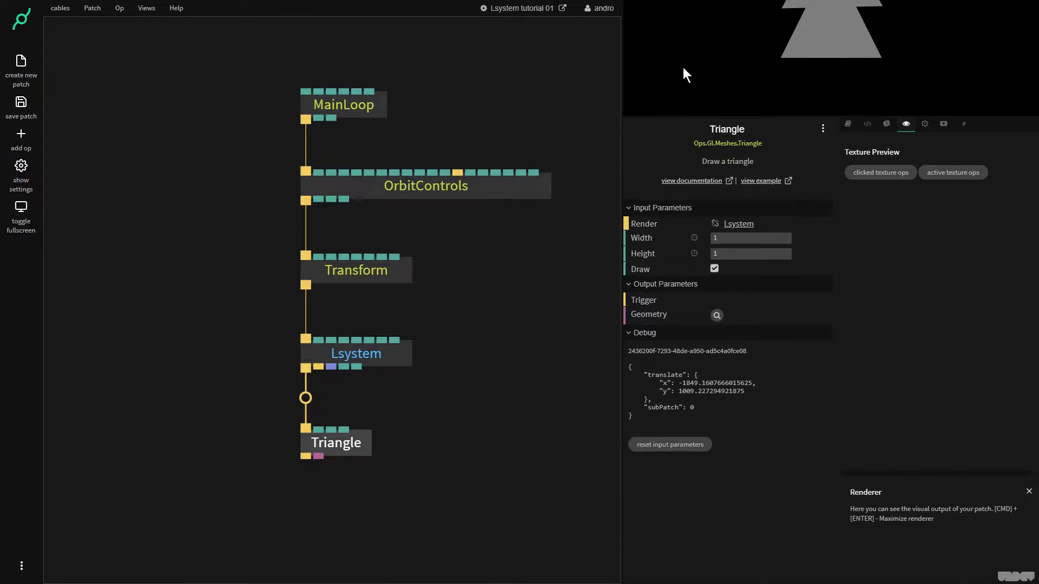
pyautogui.moveTo(619, 128); pyautogui.dragTo(617, 252)
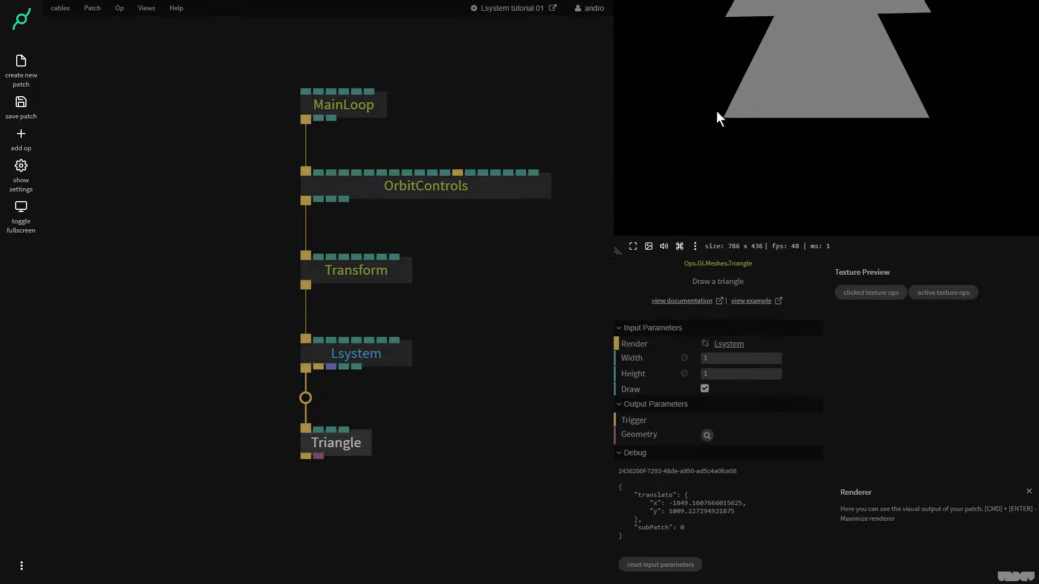
pyautogui.scroll(-6, 726, 109)
pyautogui.moveTo(736, 105)
pyautogui.mouseDown()
pyautogui.moveTo(800, 115)
pyautogui.moveTo(751, 86)
pyautogui.moveTo(711, 142)
pyautogui.moveTo(754, 103)
pyautogui.moveTo(749, 130)
pyautogui.moveTo(793, 103)
pyautogui.moveTo(755, 108)
pyautogui.mouseUp()
# Step: Set the Triangle op's width to 0.25 and height to 0.5
pyautogui.click(352, 443)
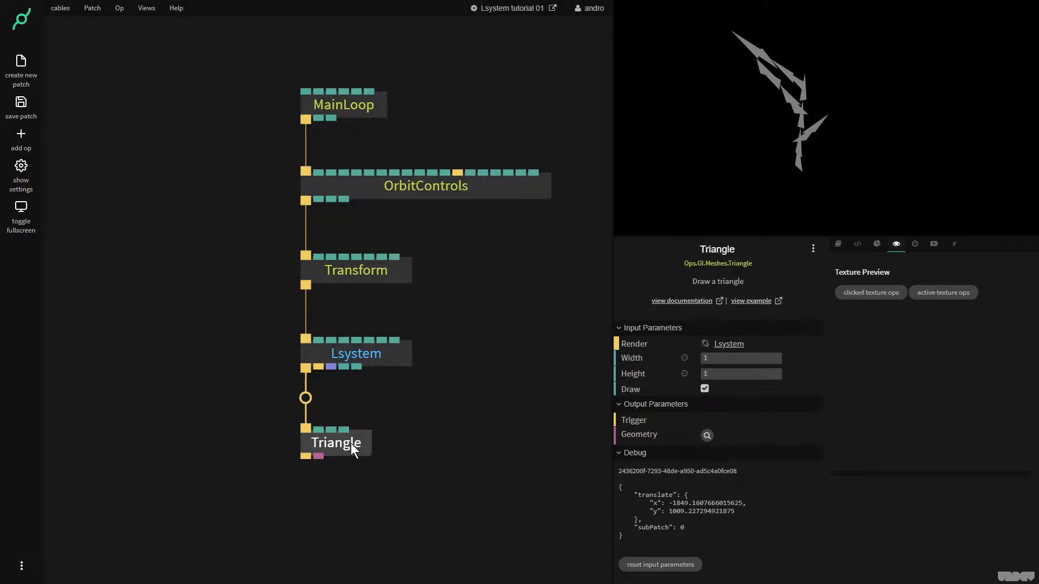
pyautogui.click(734, 359)
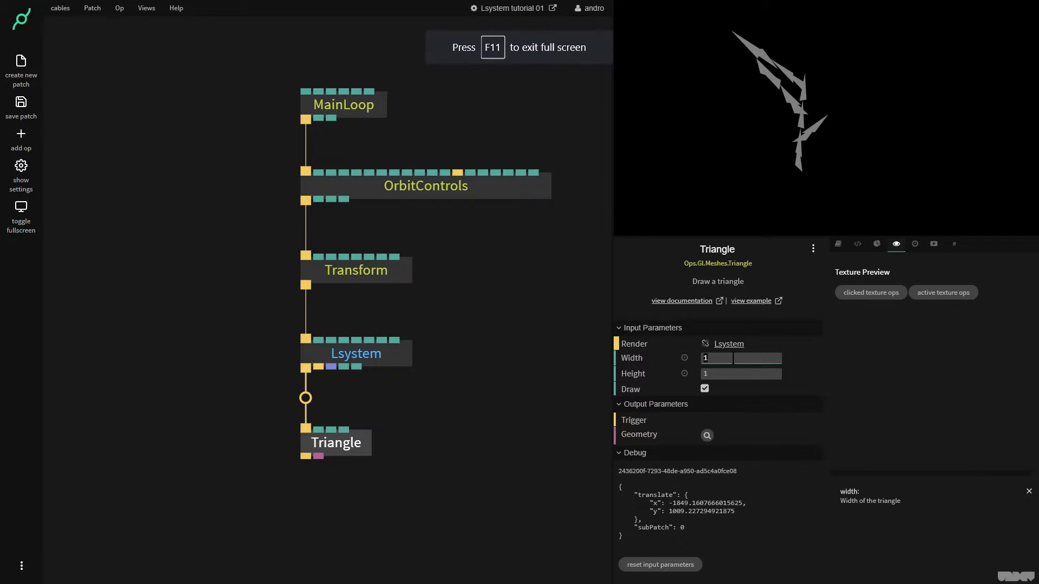
pyautogui.write('0.25')
pyautogui.press('Tab')
pyautogui.write('0.5')
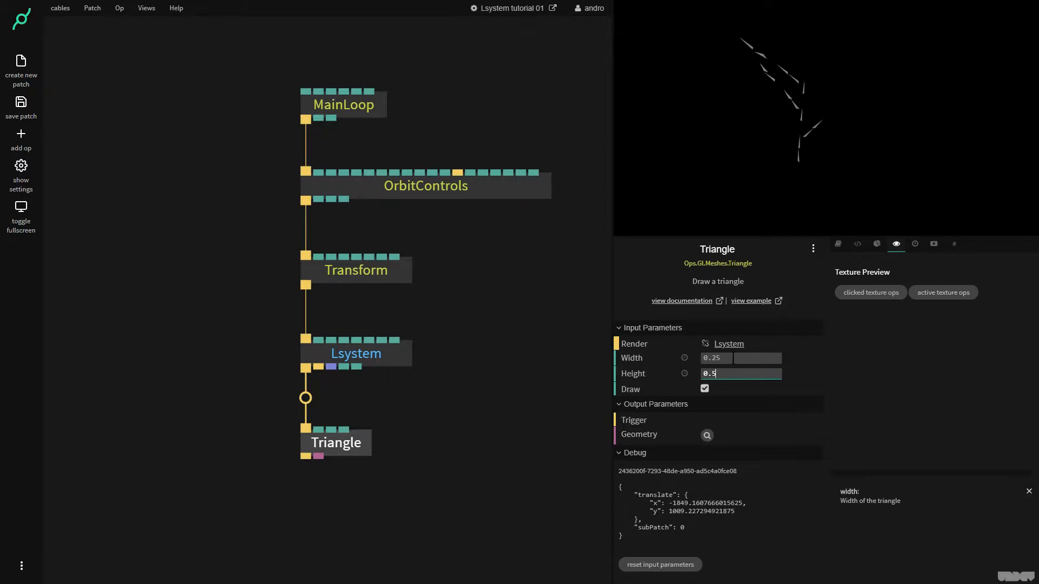
pyautogui.moveTo(797, 132); pyautogui.dragTo(728, 123)
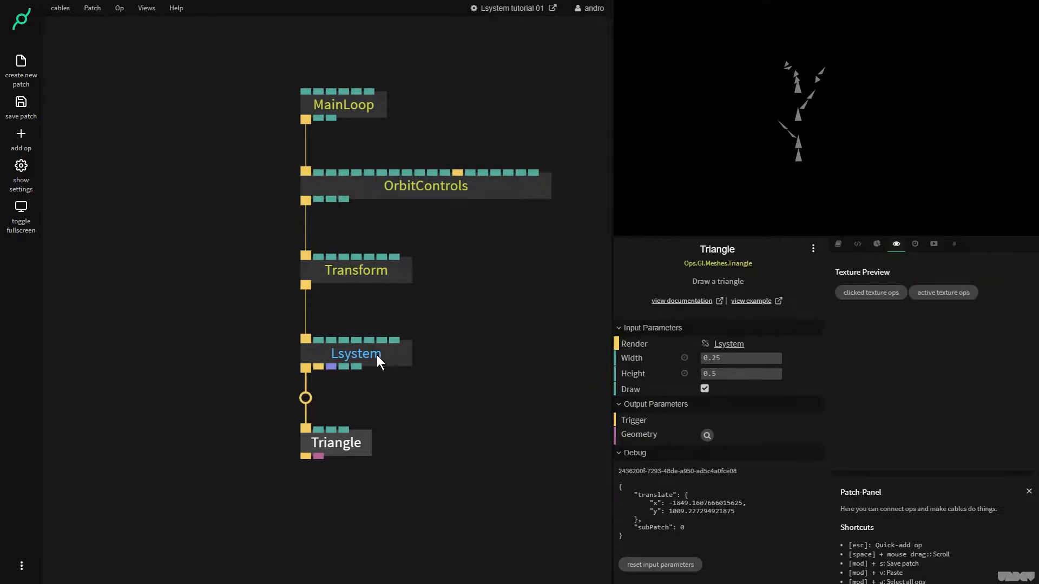
# Step: Set the Lsystem op's Iterations to 2 and inspect the structure from another angle
pyautogui.click(378, 355)
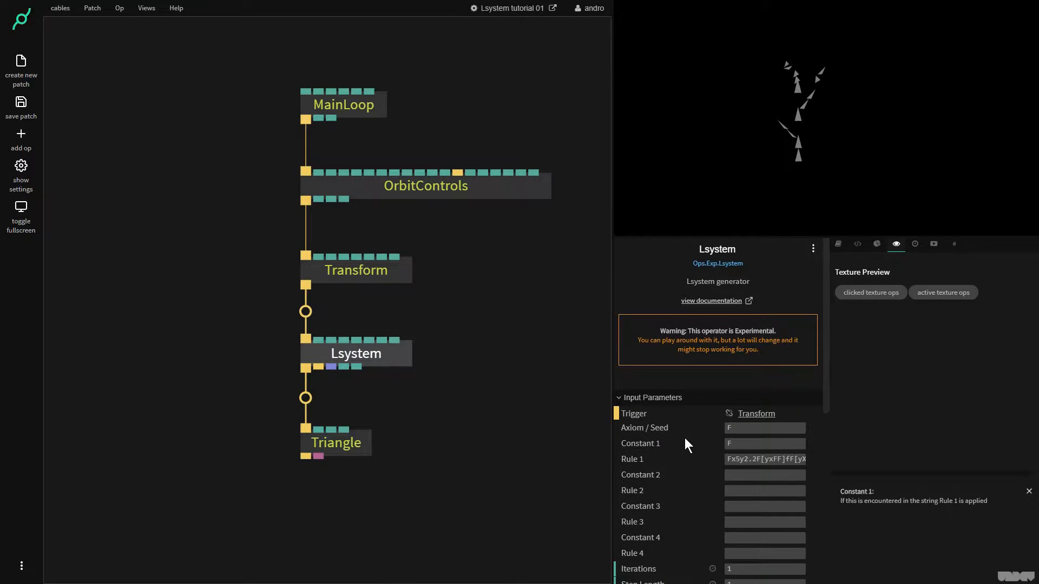
pyautogui.scroll(-1, 685, 437)
pyautogui.click(749, 505)
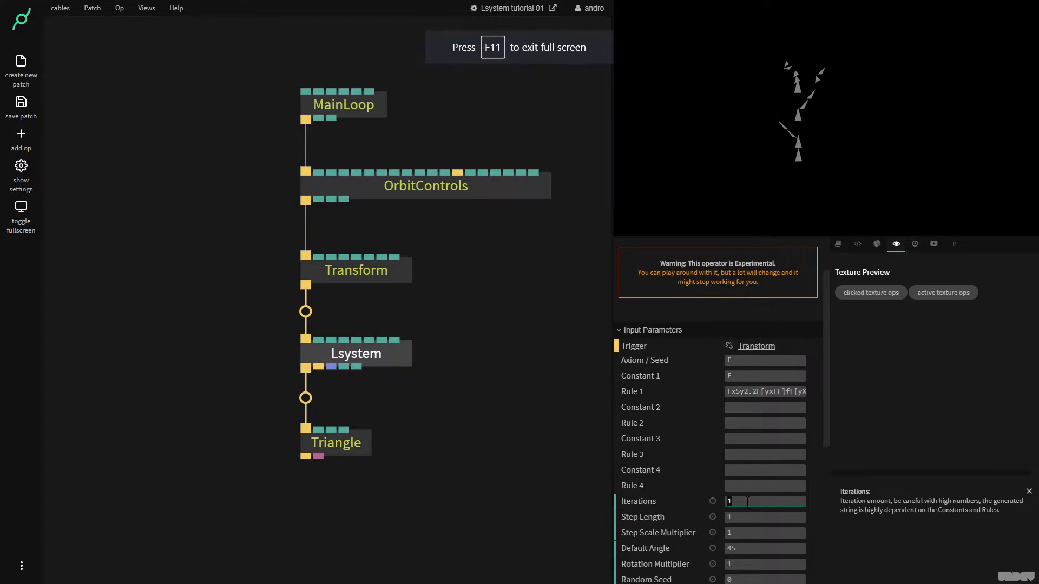
pyautogui.write('2')
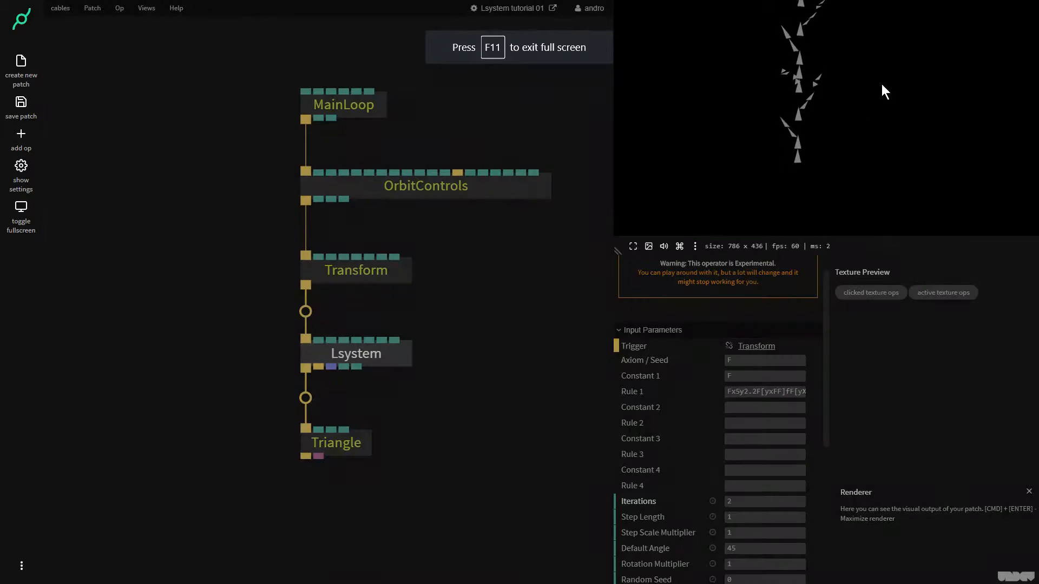
pyautogui.moveTo(908, 58); pyautogui.dragTo(765, 135)
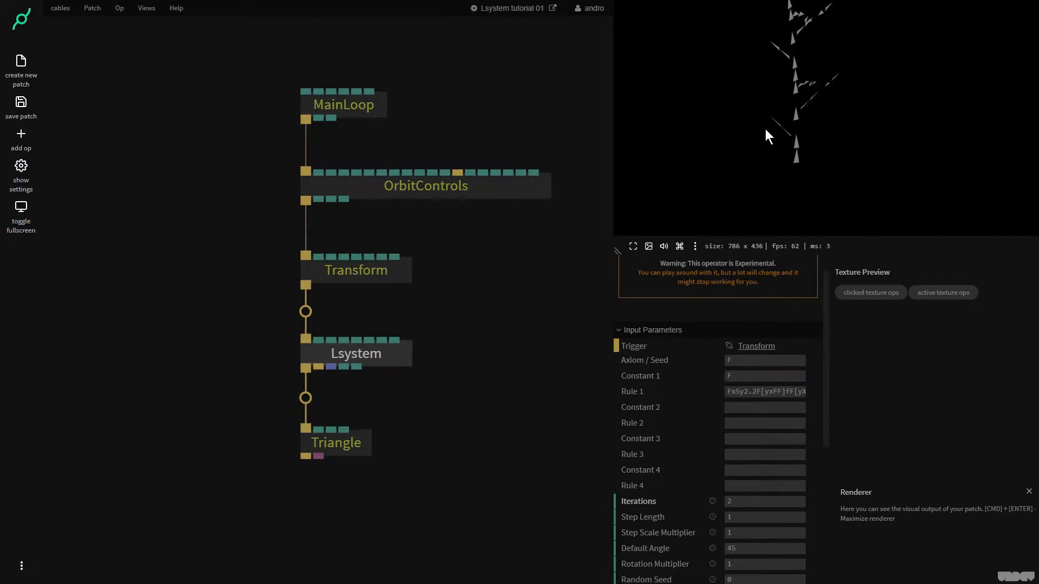
# Step: Add a Divide op and place it beside the Lsystem op
pyautogui.click(451, 416)
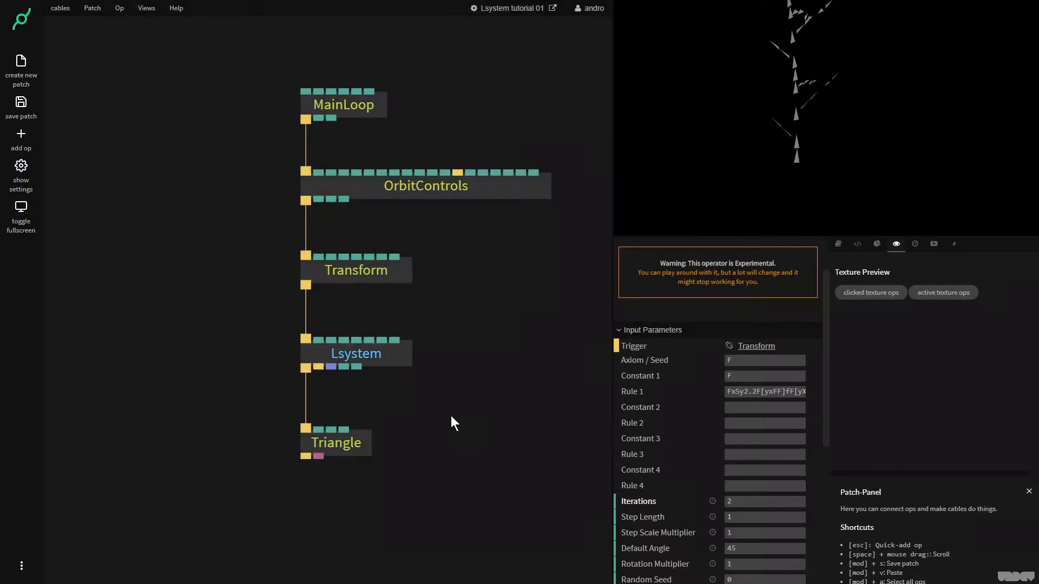
pyautogui.click(378, 353)
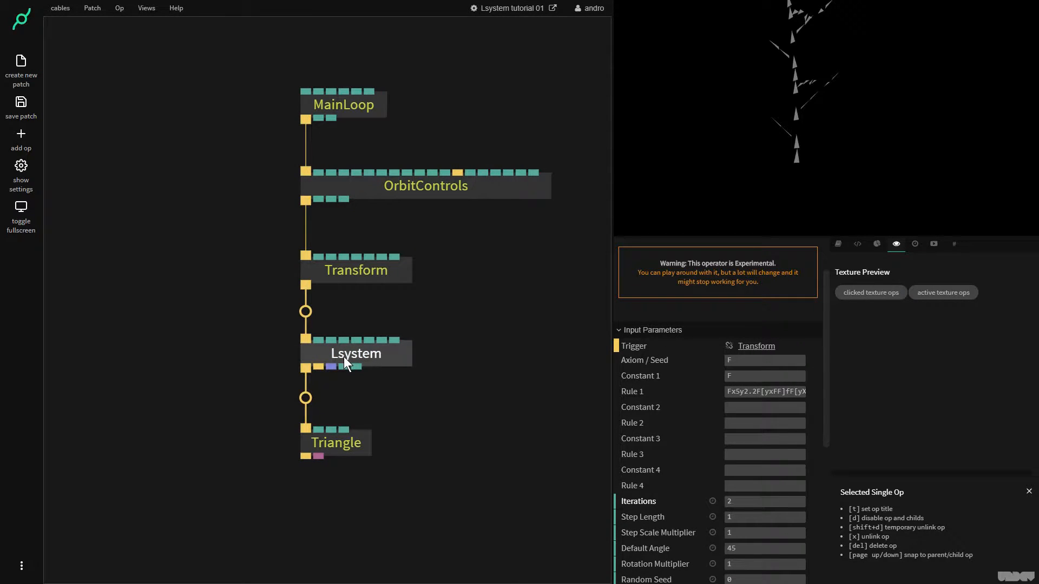
pyautogui.doubleClick(430, 355)
pyautogui.write('divi')
pyautogui.click(559, 159)
pyautogui.moveTo(369, 305); pyautogui.dragTo(492, 356)
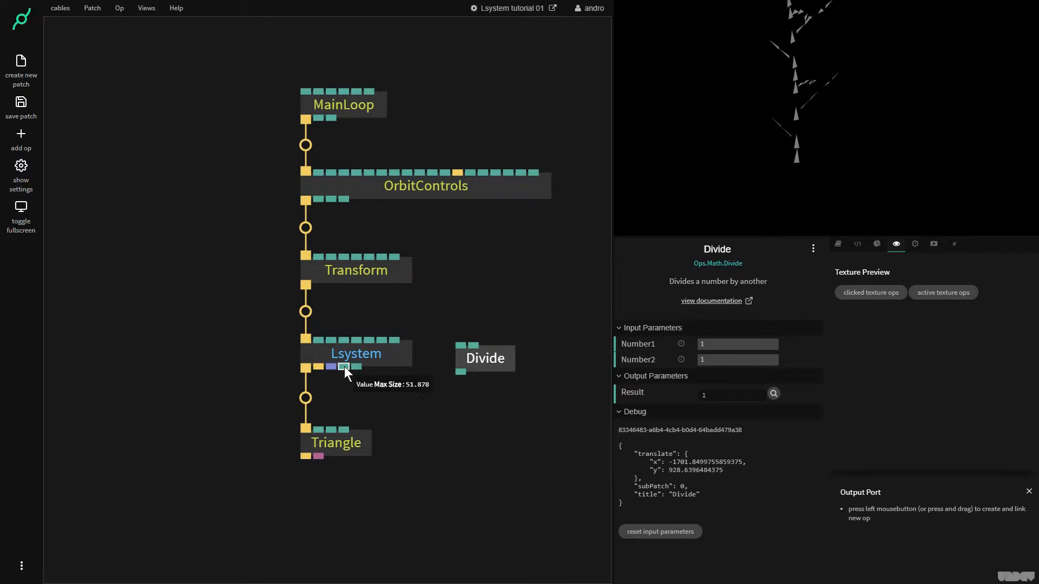
# Step: Link Lsystem's Max Size output to Divide's number2 input and Divide's result to the Transform op's scale
pyautogui.moveTo(345, 366); pyautogui.dragTo(493, 360)
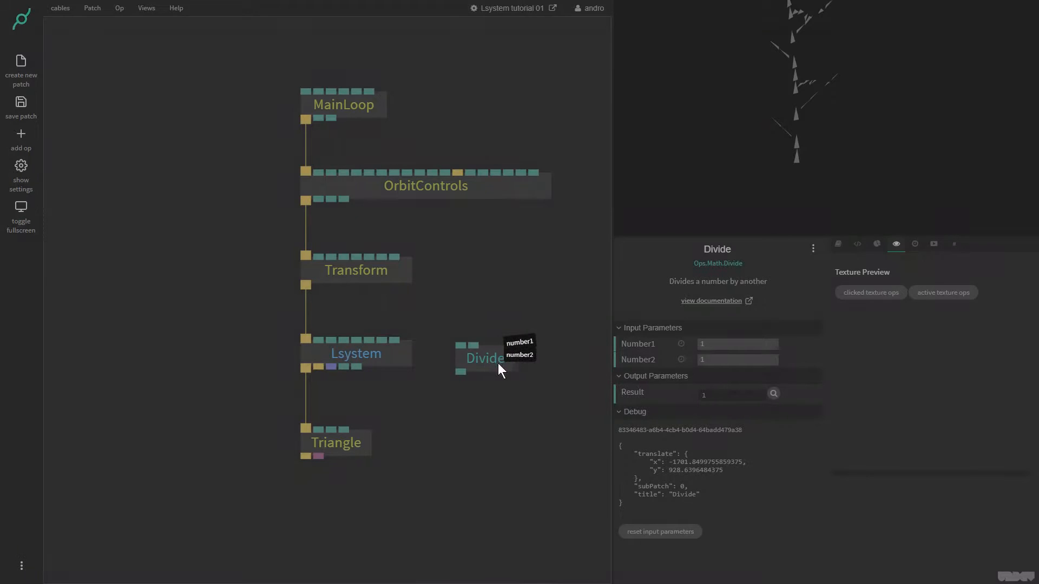
pyautogui.click(521, 361)
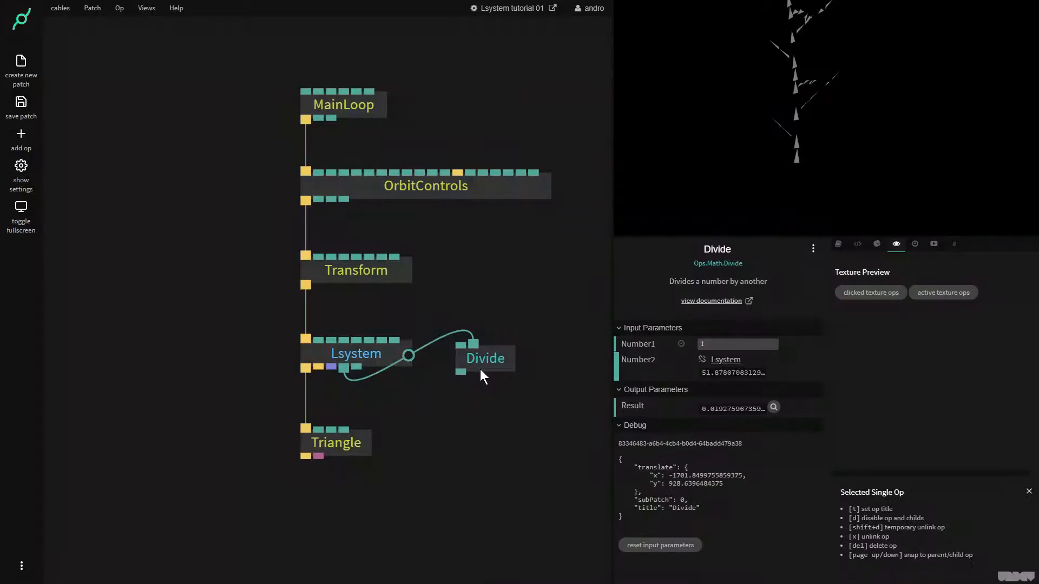
pyautogui.moveTo(460, 370); pyautogui.dragTo(358, 269)
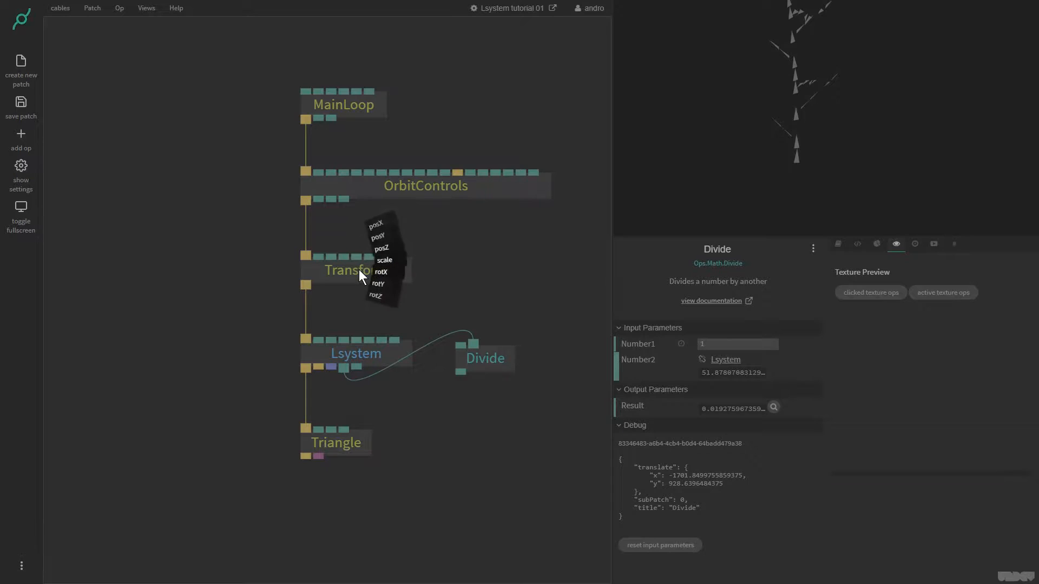
pyautogui.click(392, 263)
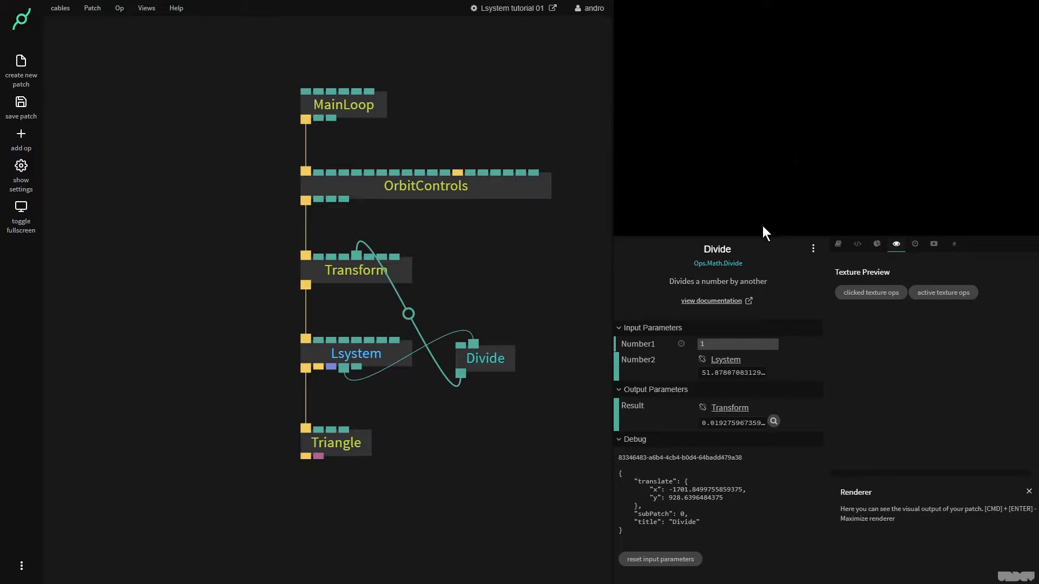
# Step: Set the Divide op's Number1 to 13.06 so the scaled structure fills the render preview
pyautogui.click(488, 360)
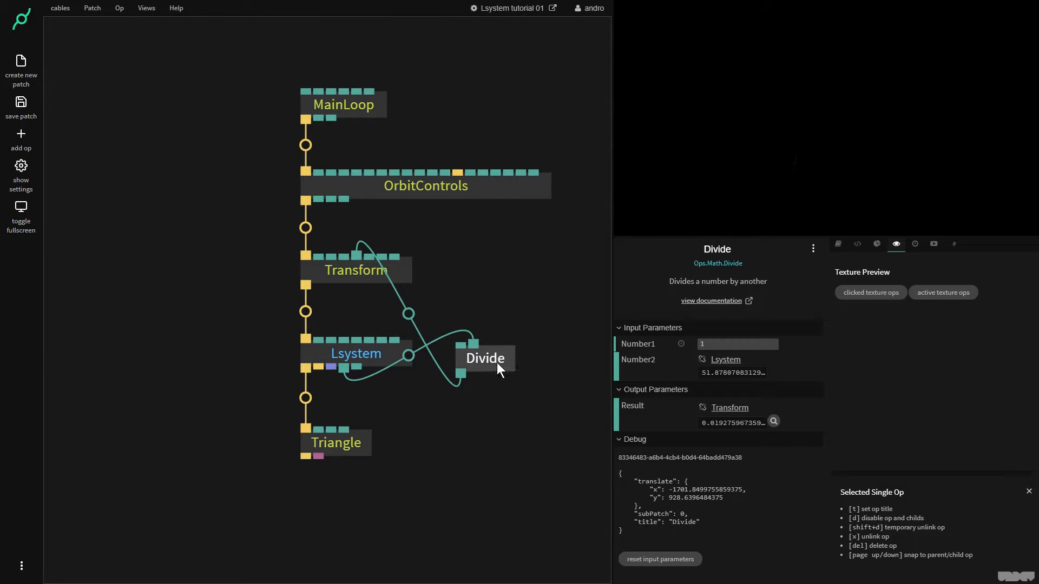
pyautogui.moveTo(750, 344); pyautogui.dragTo(1034, 344)
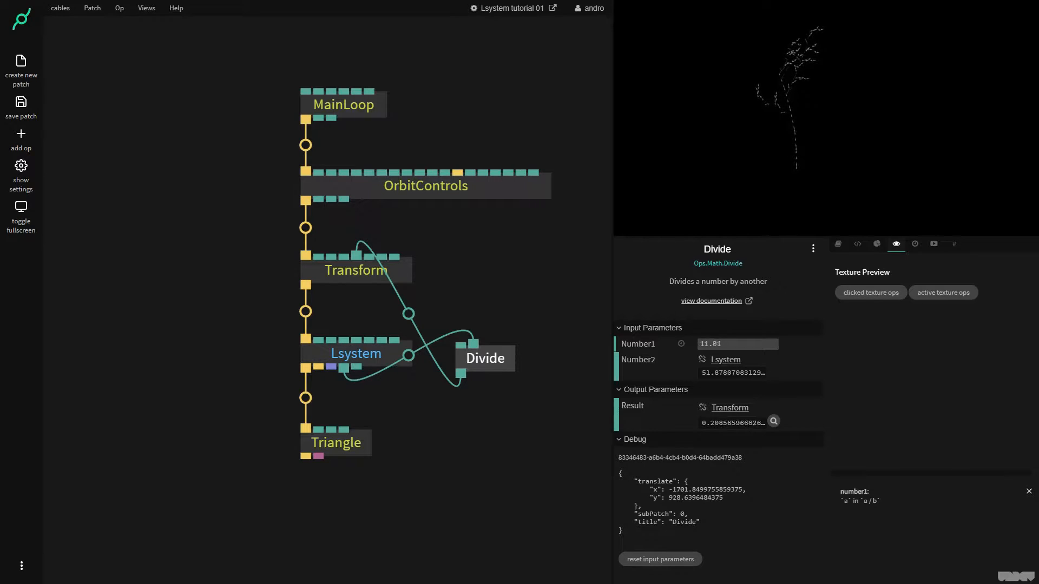
pyautogui.moveTo(804, 93); pyautogui.dragTo(849, 129)
pyautogui.click(744, 346)
pyautogui.moveTo(744, 345); pyautogui.dragTo(753, 345)
# Step: Try Iterations values 1, 2 and 3 on the Lsystem op to compare the scaled structure, finishing with 1
pyautogui.click(358, 353)
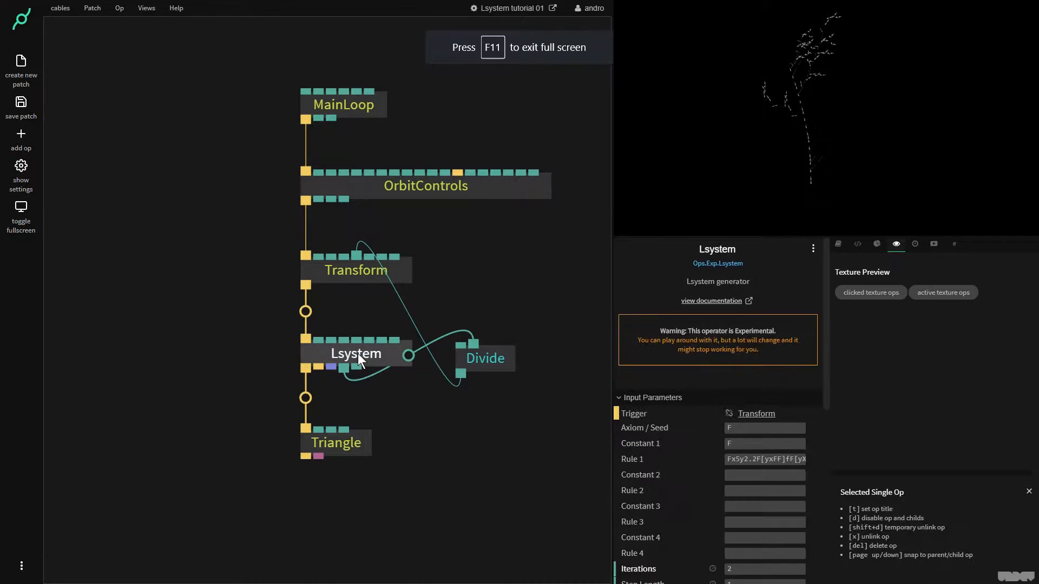
pyautogui.click(736, 568)
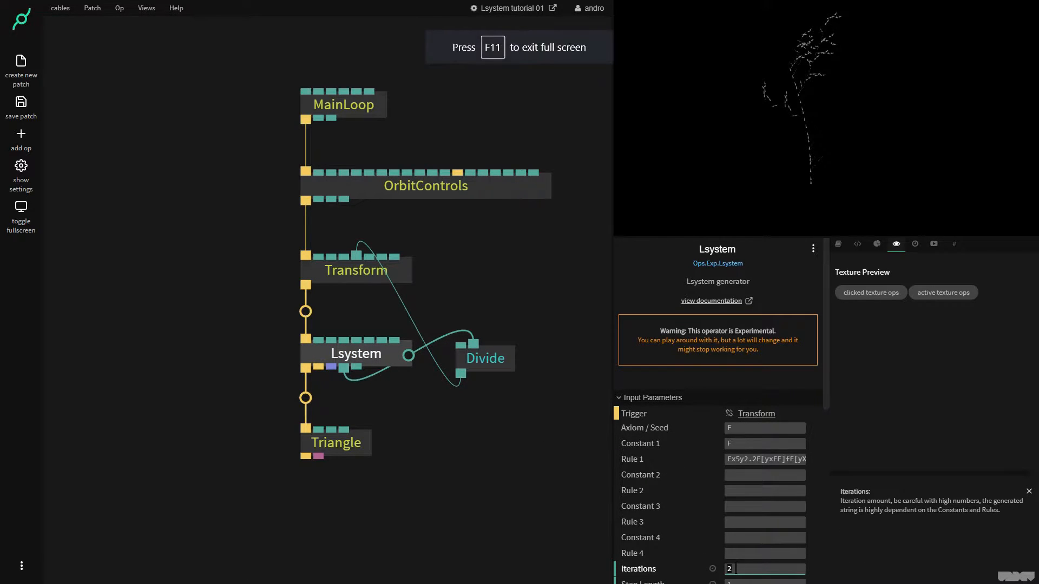
pyautogui.press('BackSpace')
pyautogui.write('1')
pyautogui.press('BackSpace')
pyautogui.write('2')
pyautogui.press('BackSpace')
pyautogui.write('3')
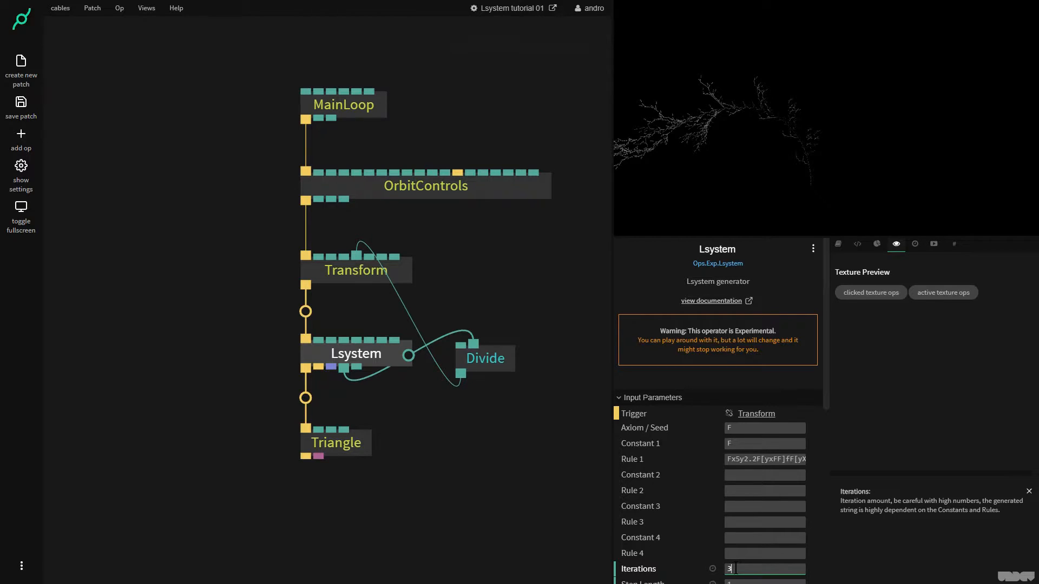
pyautogui.press('BackSpace')
pyautogui.write('1')
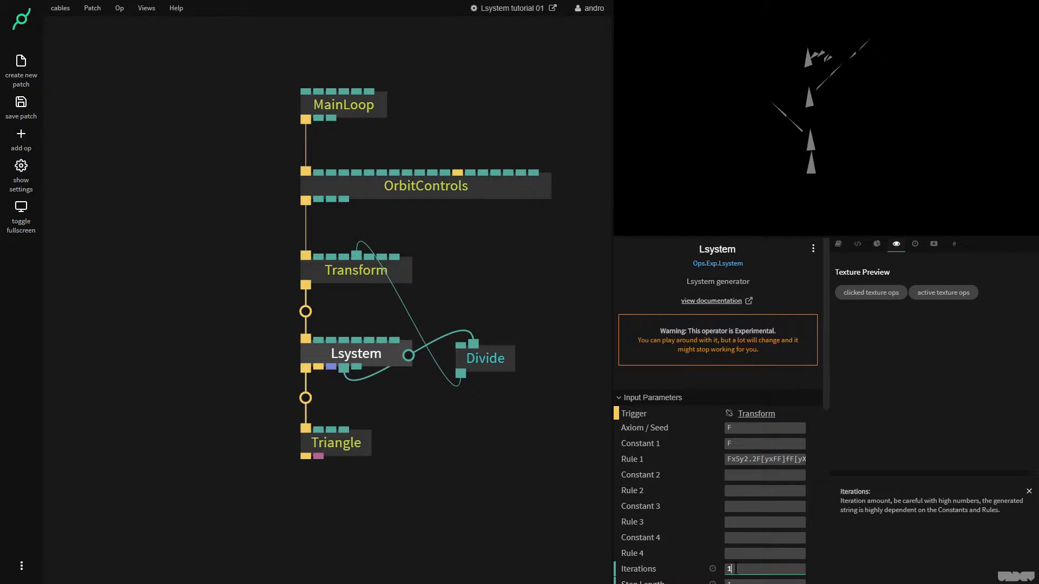
# Step: Shift the Divide op slightly towards Lsystem and move the Triangle op lower to open a gap in the chain
pyautogui.moveTo(498, 353); pyautogui.dragTo(491, 348)
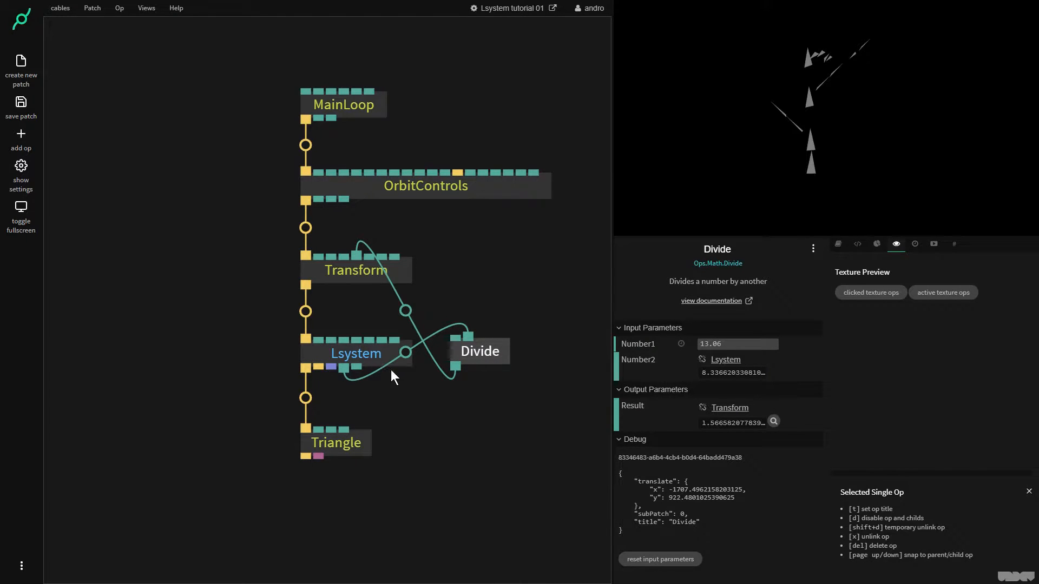
pyautogui.click(359, 351)
pyautogui.moveTo(436, 427); pyautogui.dragTo(437, 405)
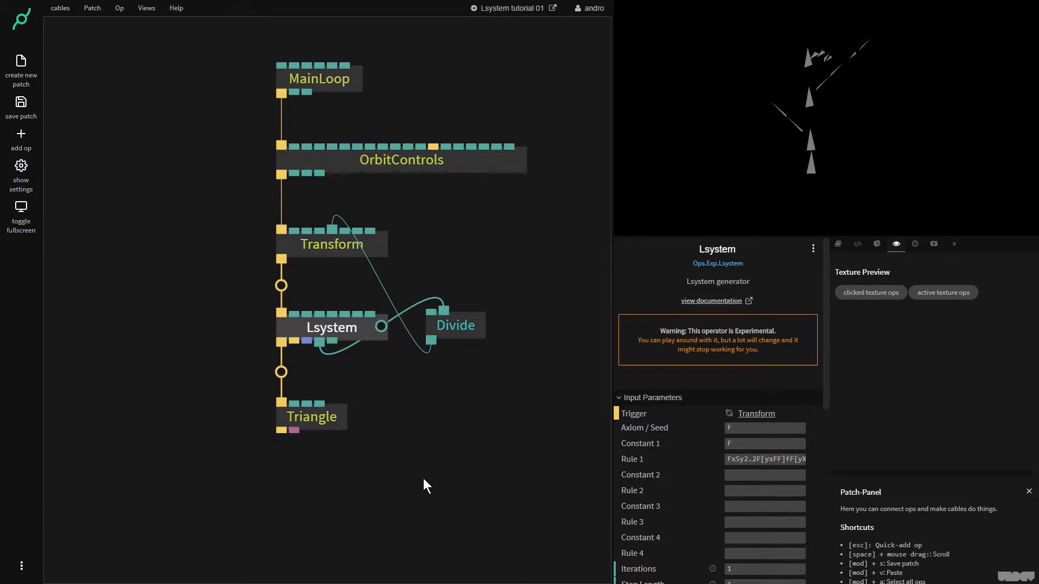
pyautogui.moveTo(325, 418); pyautogui.dragTo(324, 492)
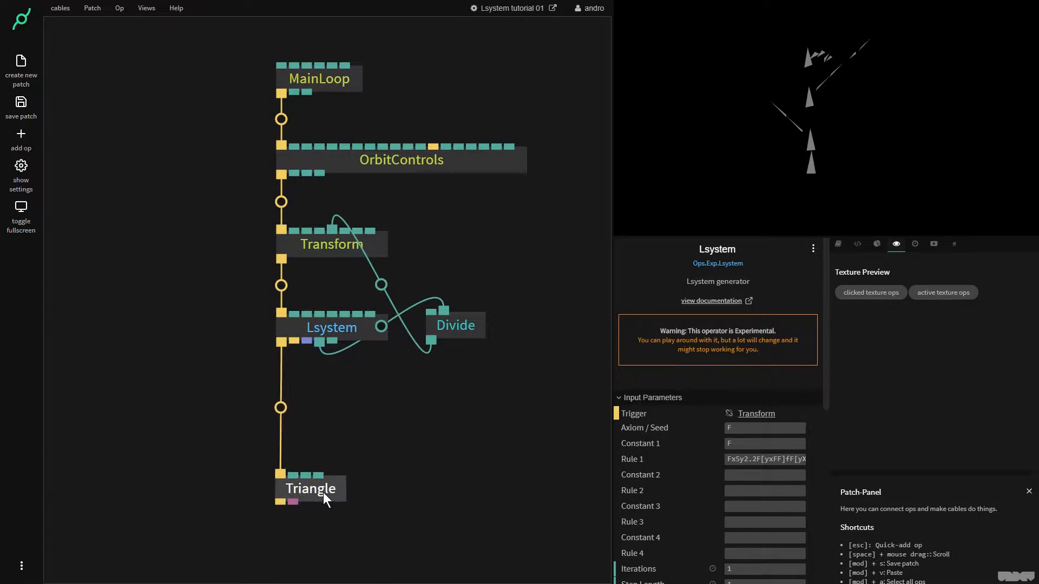
# Step: Insert a BasicMaterial op between Lsystem and Triangle and set its colour to R 1, G 1, B 0.999
pyautogui.click(282, 409)
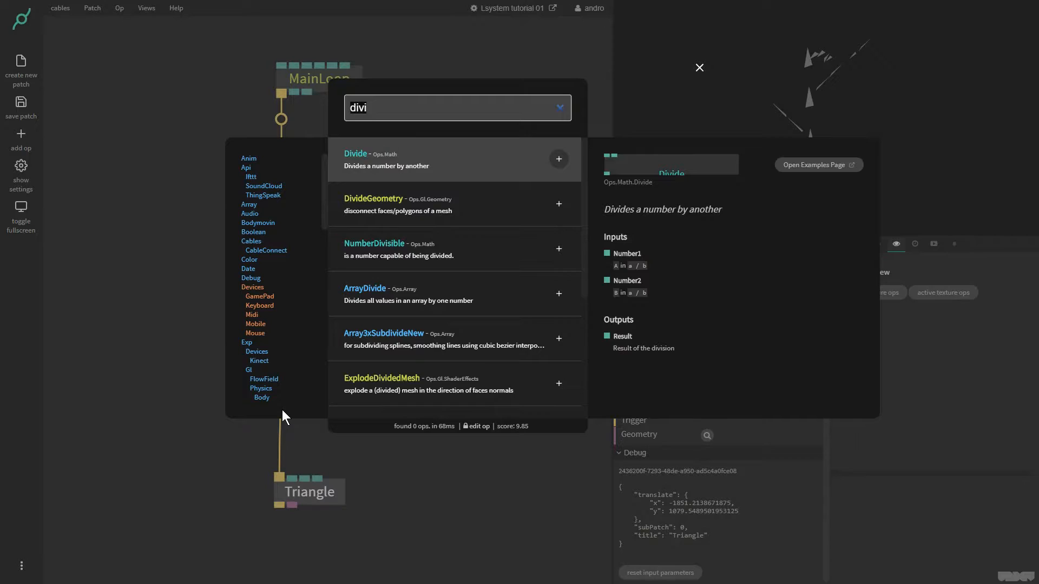
pyautogui.write('basic')
pyautogui.press('Return')
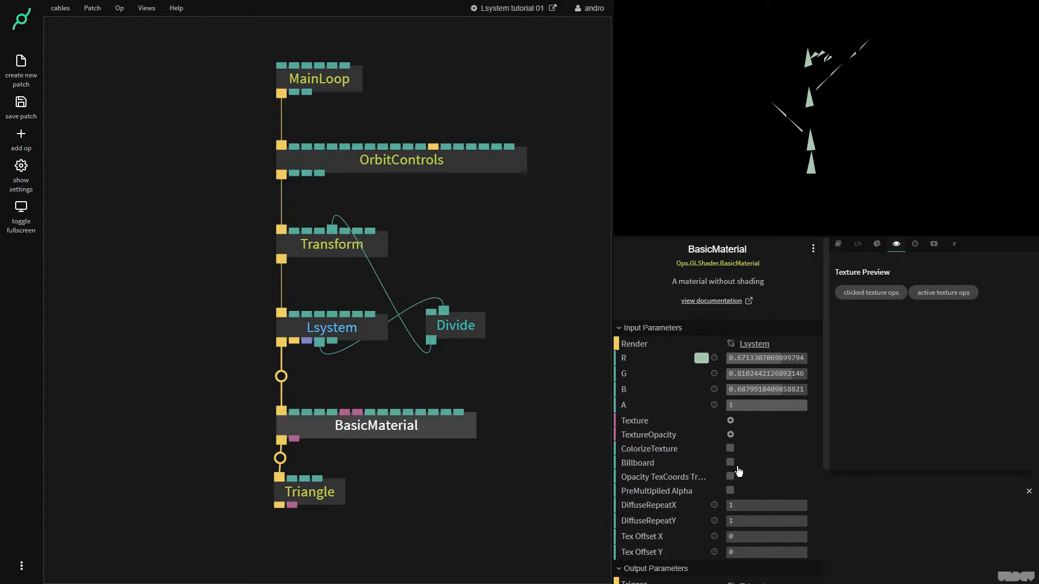
pyautogui.moveTo(769, 357); pyautogui.dragTo(796, 357)
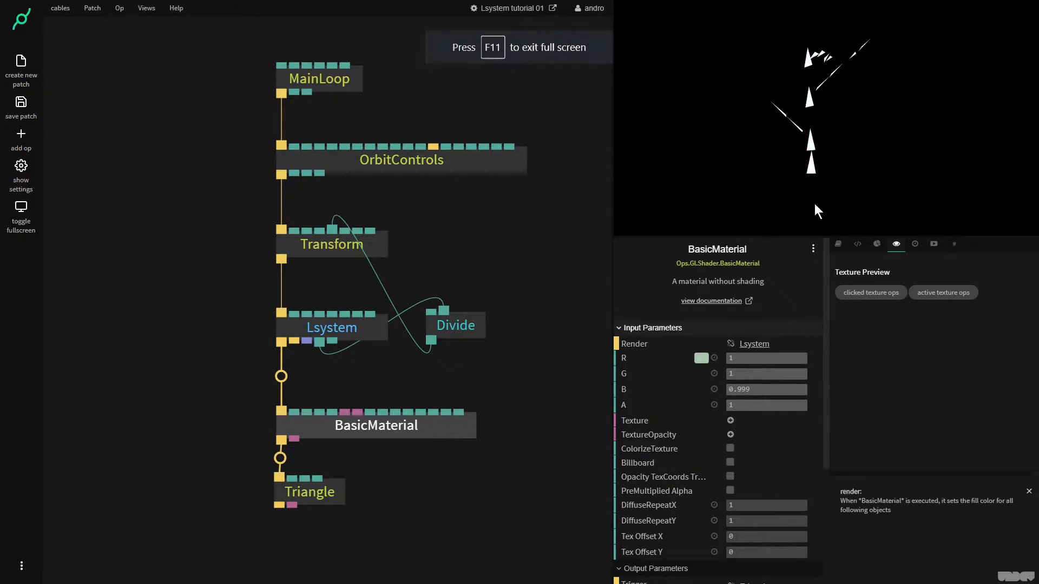
# Step: Set the Lsystem op's Default Angle to 22.5
pyautogui.click(340, 329)
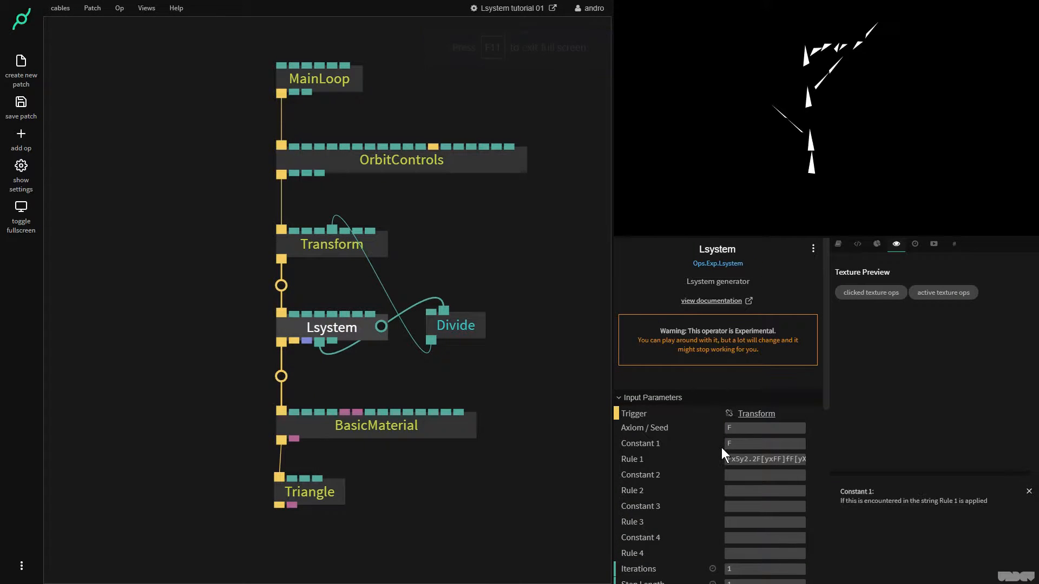
pyautogui.scroll(-3, 768, 447)
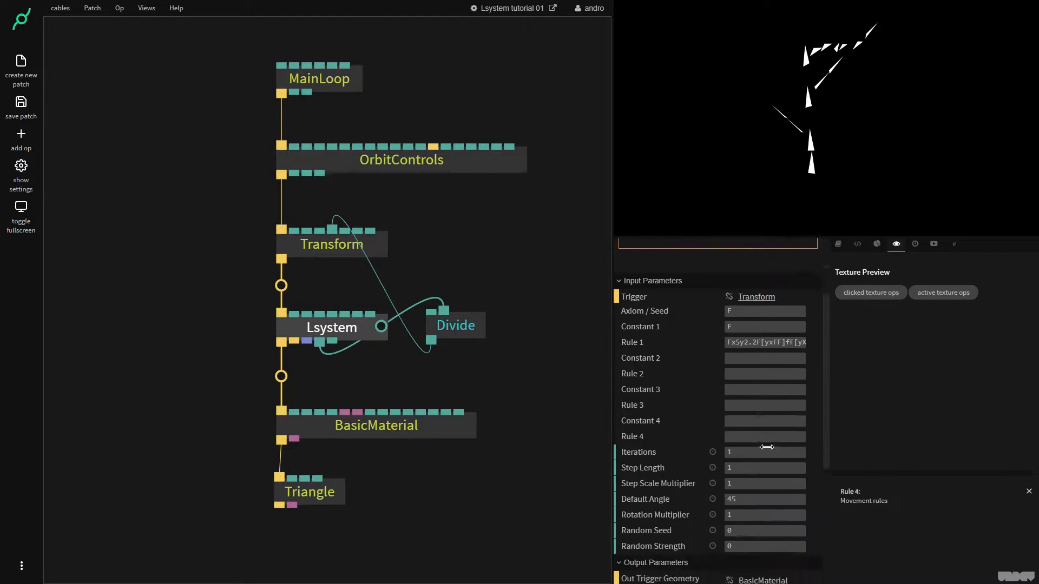
pyautogui.scroll(2, 758, 458)
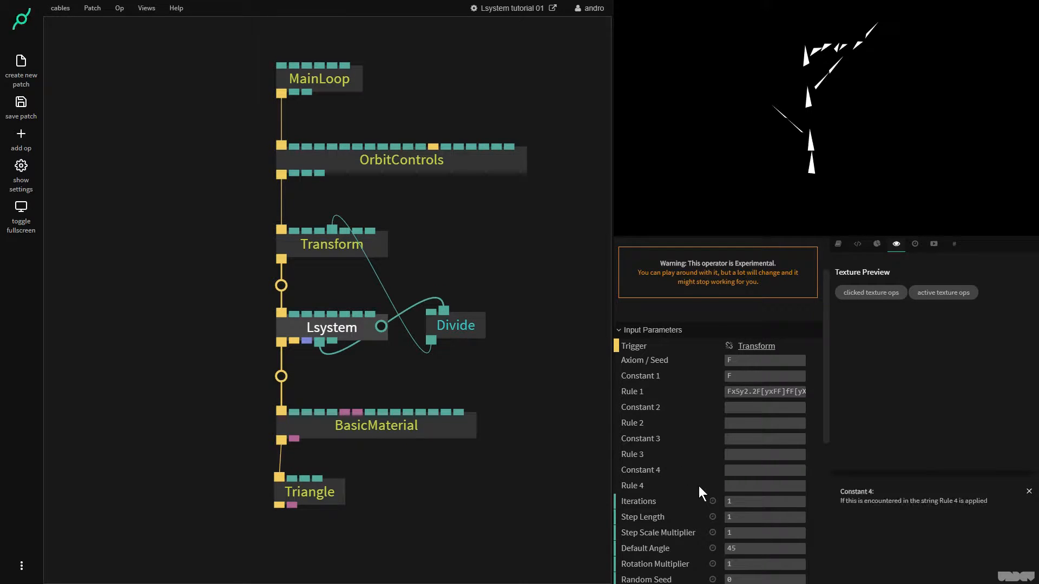
pyautogui.click(755, 550)
pyautogui.write('22.45')
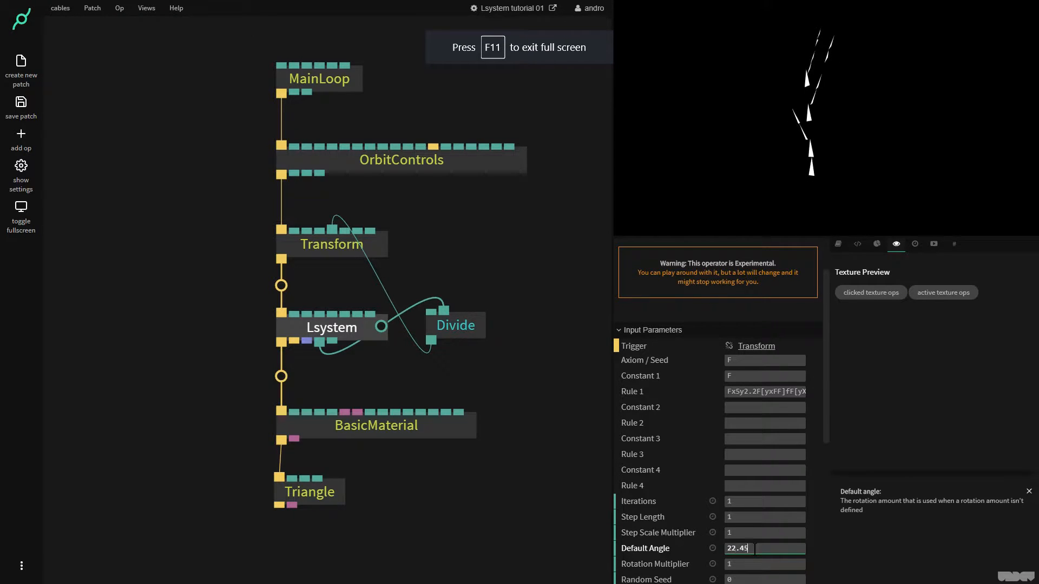
pyautogui.press('BackSpace')
pyautogui.press('BackSpace')
pyautogui.write('5')
pyautogui.click(542, 549)
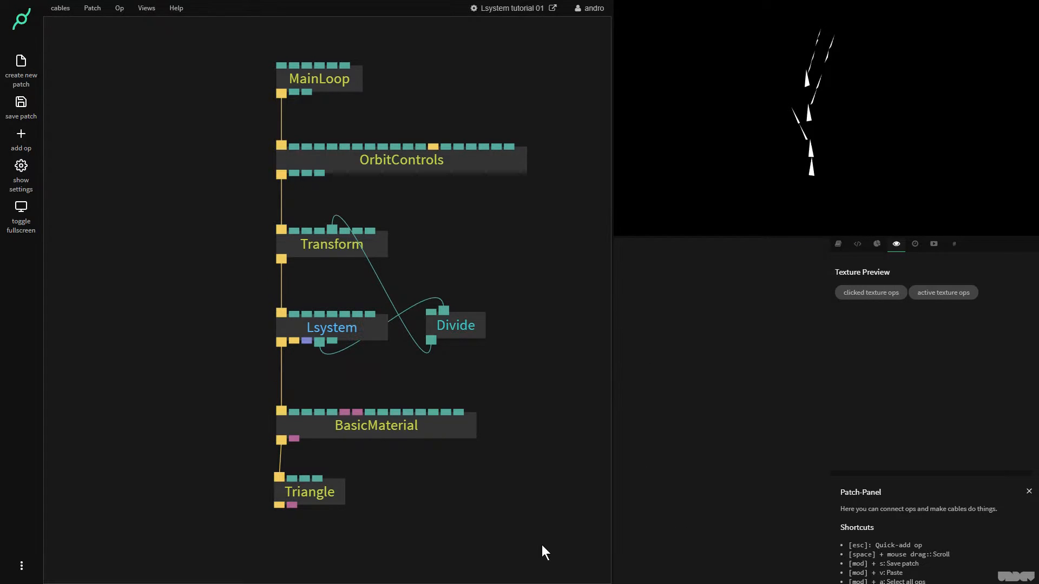
# Step: Adjust the Lsystem op's Default Angle to 21.68
pyautogui.click(352, 324)
pyautogui.scroll(-3, 703, 515)
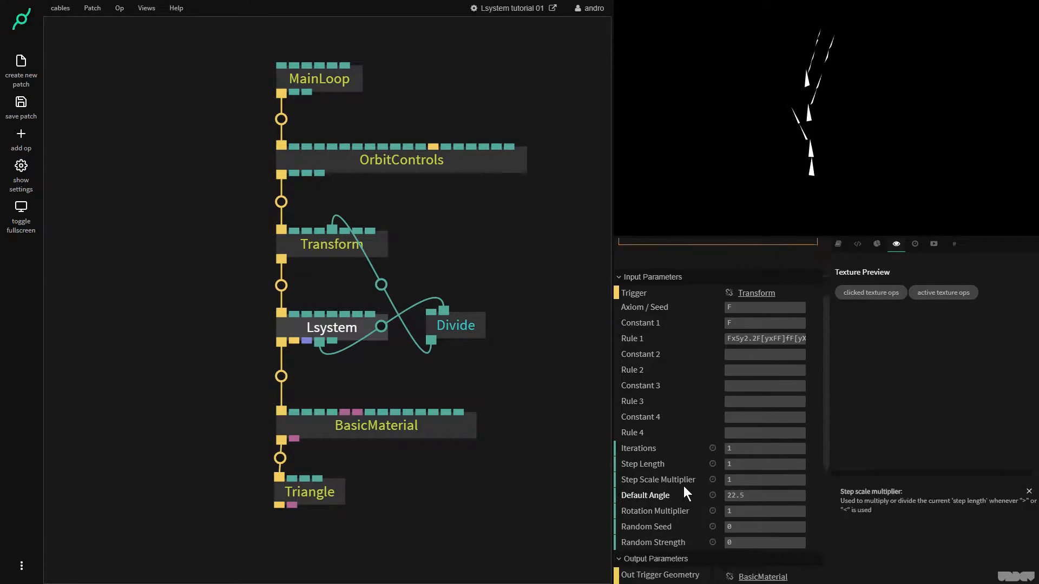
pyautogui.moveTo(766, 483); pyautogui.dragTo(788, 483)
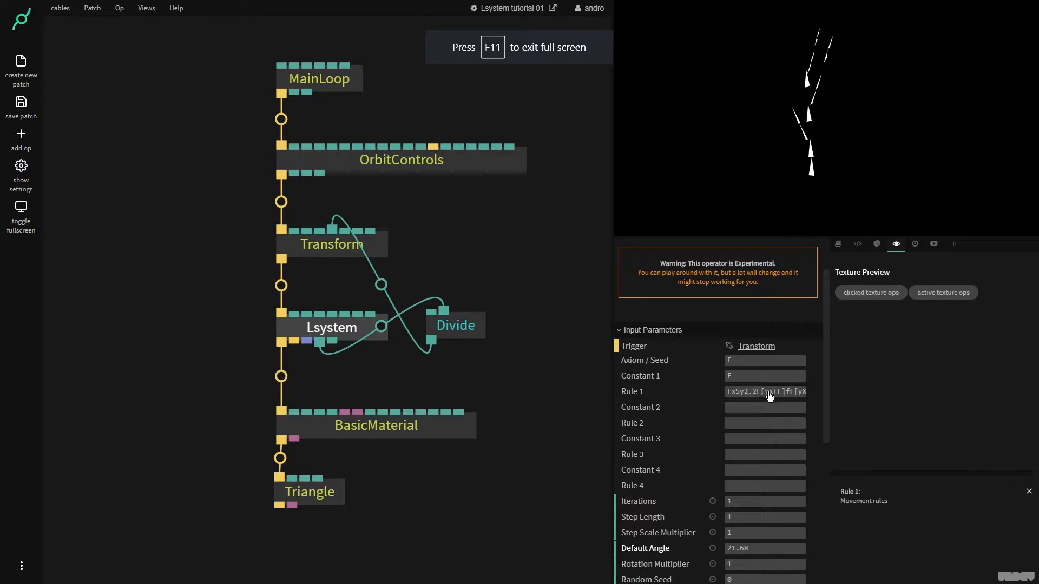
# Step: Replace the Lsystem op's Rule 1 string with FFFF, building it up one F at a time
pyautogui.click(768, 394)
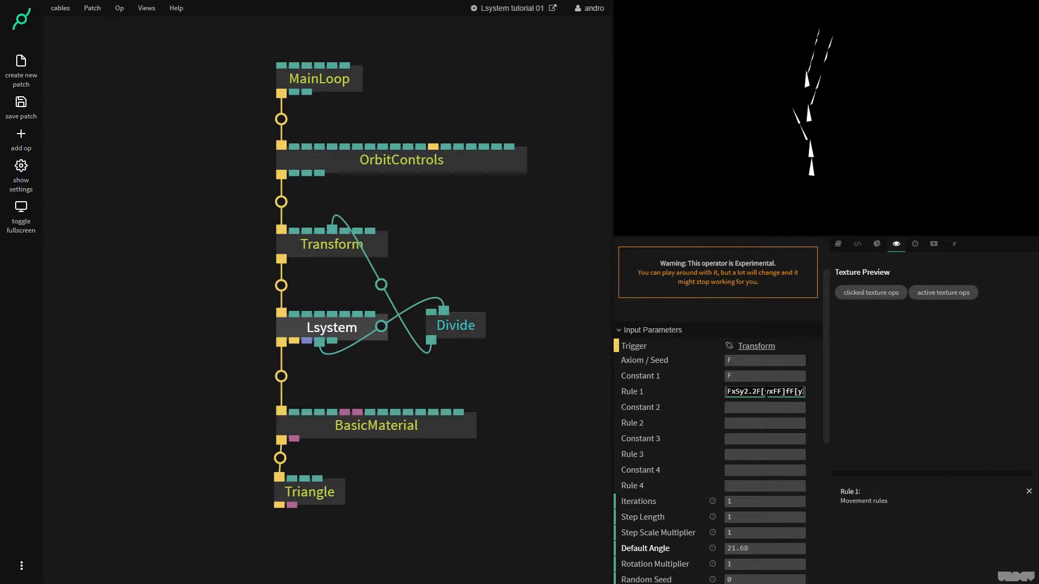
pyautogui.hotkey('ctrl', 'a')
pyautogui.press('BackSpace')
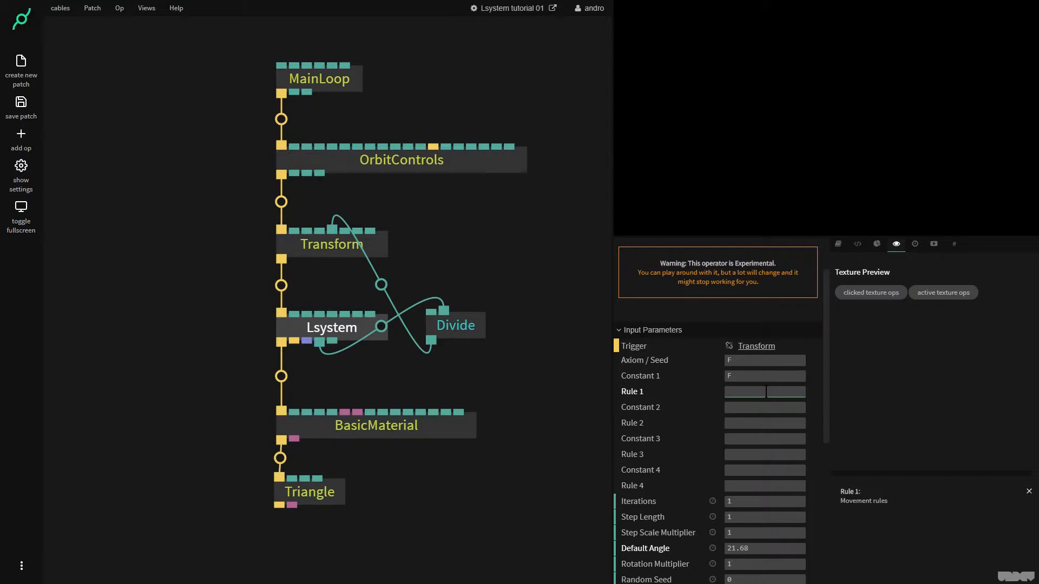
pyautogui.write('F')
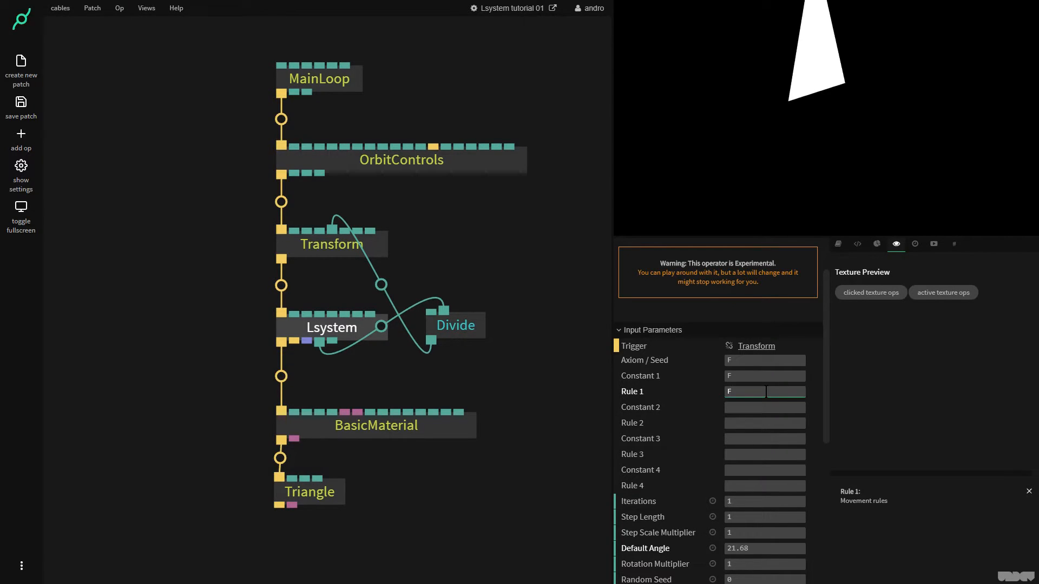
pyautogui.write('F')
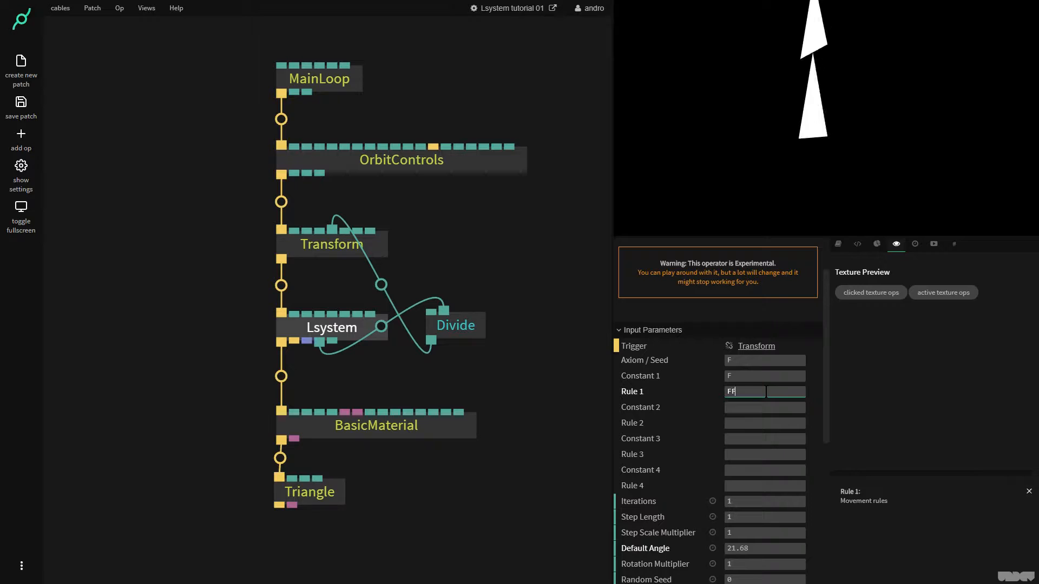
pyautogui.write('F')
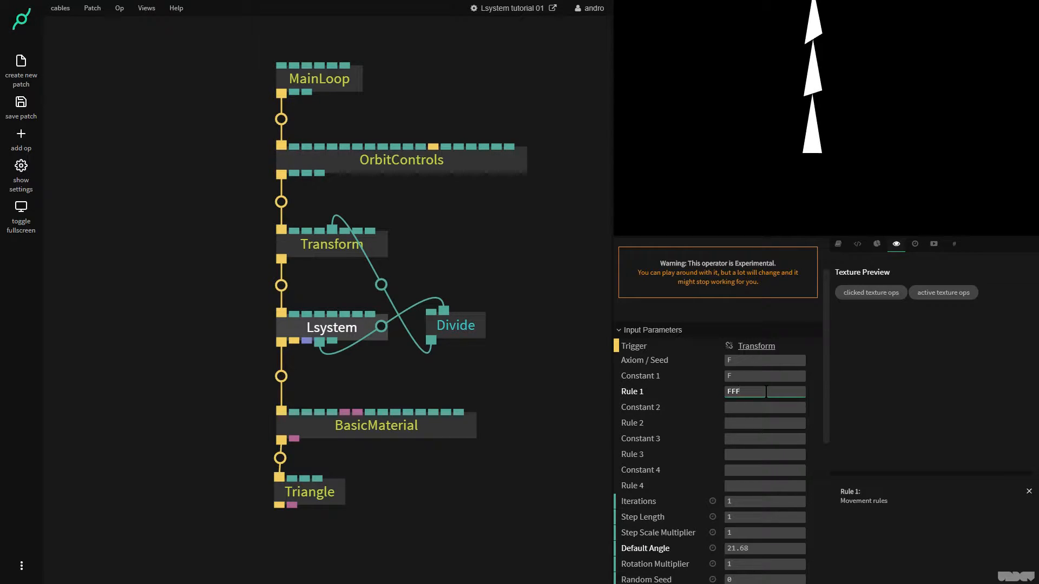
pyautogui.write('F')
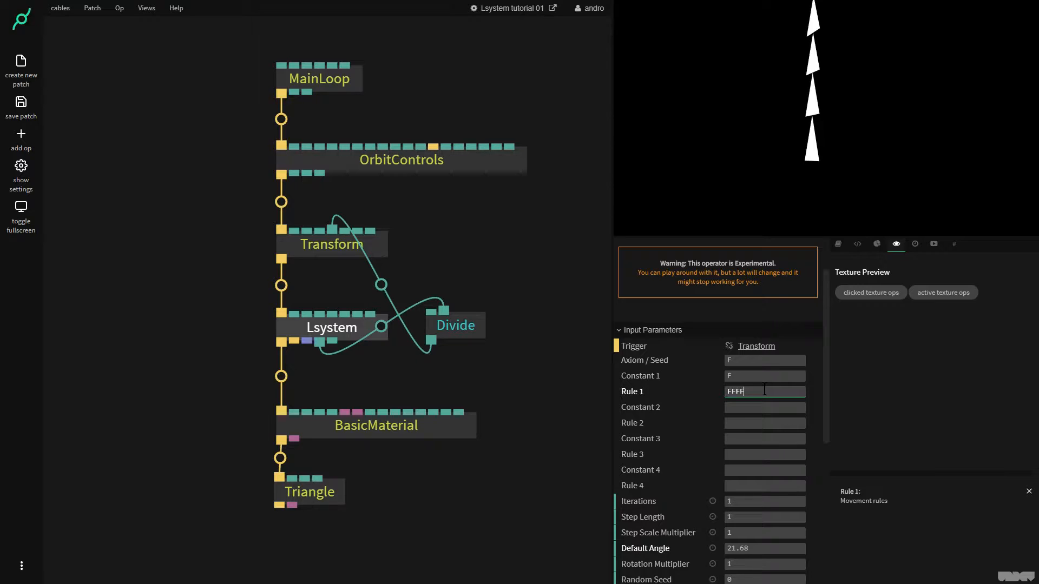
# Step: Extend Rule 1 to FFFFxF and adjust the preview angle to see the rotated last segment
pyautogui.write('+')
pyautogui.write('F')
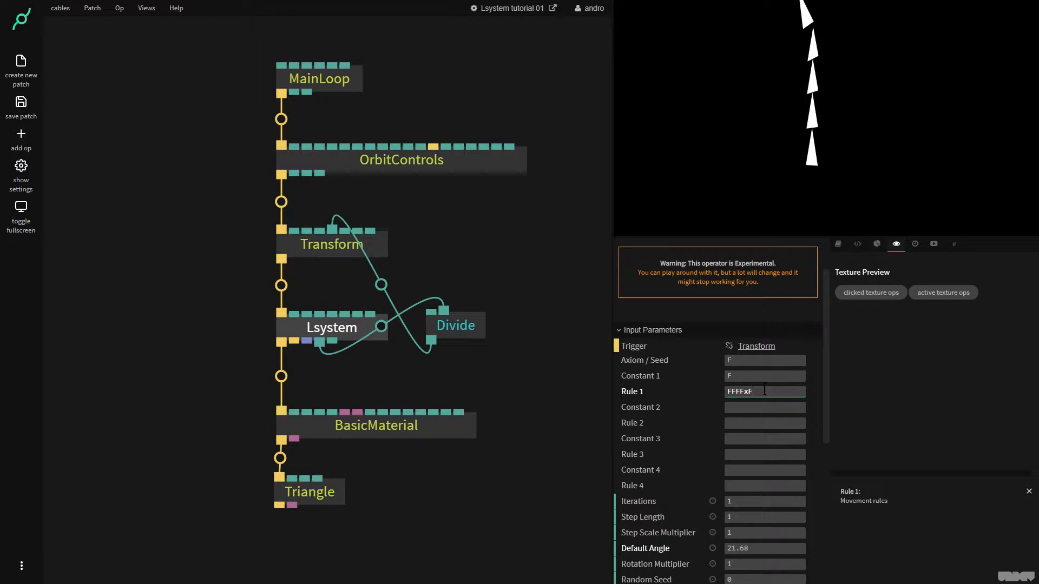
pyautogui.moveTo(860, 118); pyautogui.dragTo(852, 208)
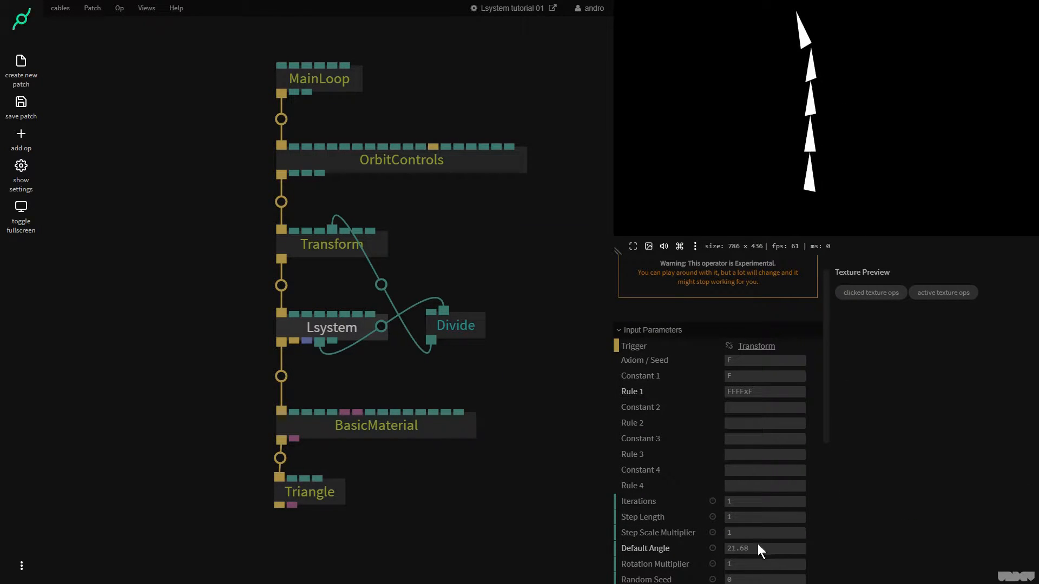
# Step: Extend the Lsystem op's Rule 1 to FFFFxFyxFF and set Iterations to 2
pyautogui.click(763, 390)
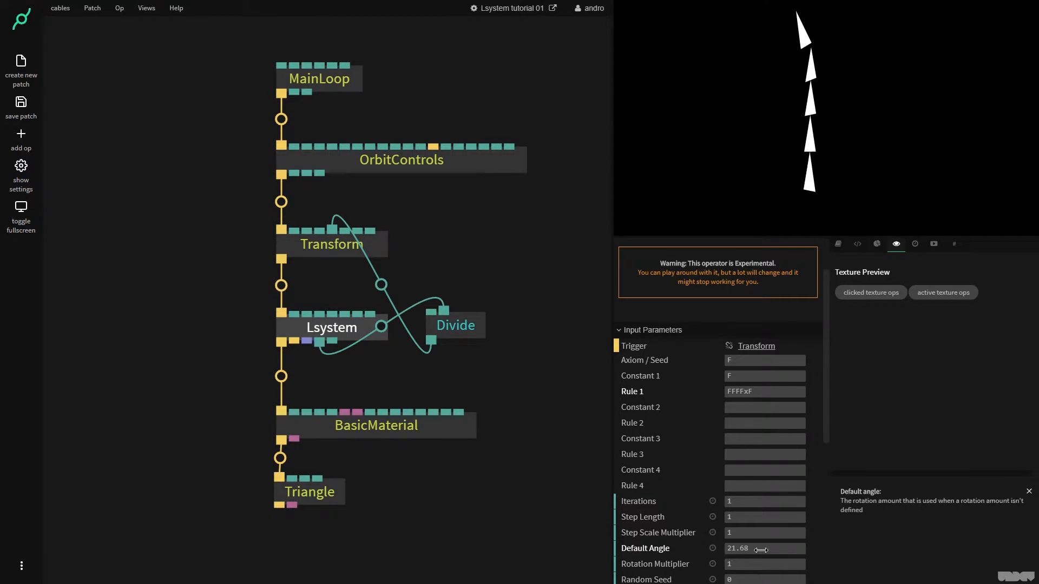
pyautogui.doubleClick(758, 392)
pyautogui.click(765, 391)
pyautogui.write('yxFF')
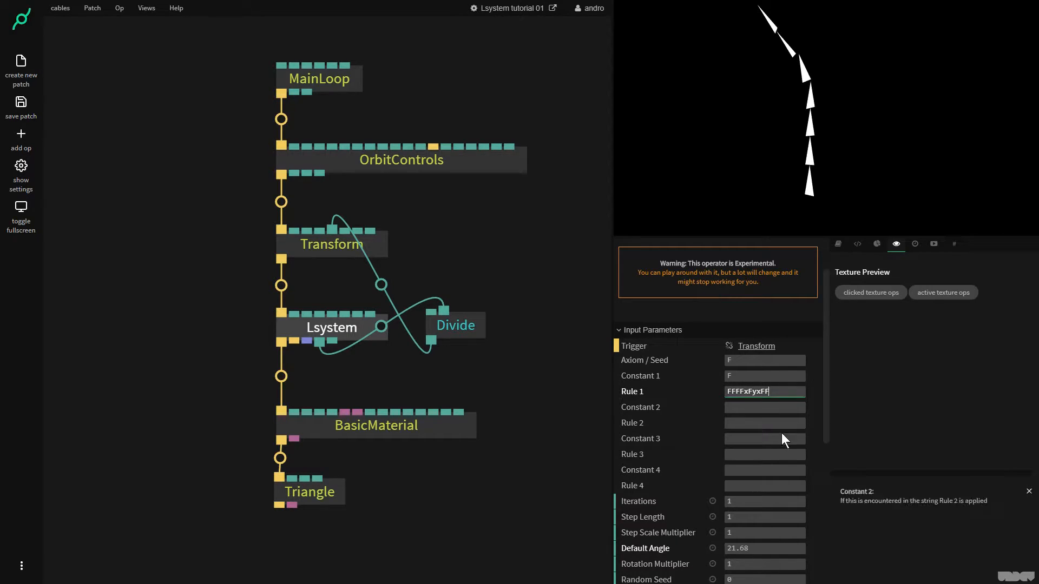
pyautogui.click(752, 501)
pyautogui.write('2')
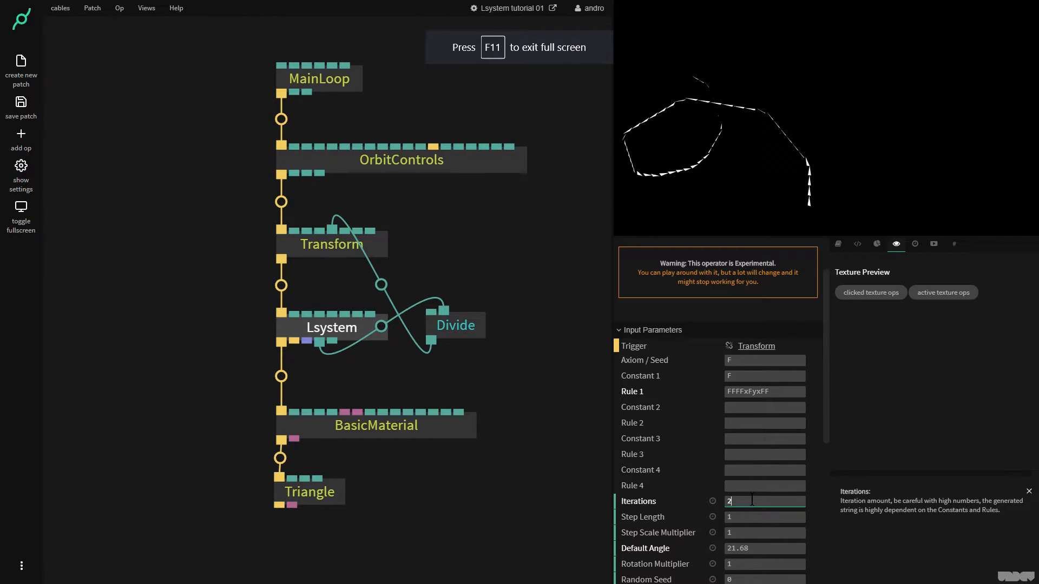
# Step: Replace the Lsystem op's Rule 1 string with FFy3x4F, using numbers to scale the y and x rotations
pyautogui.click(768, 392)
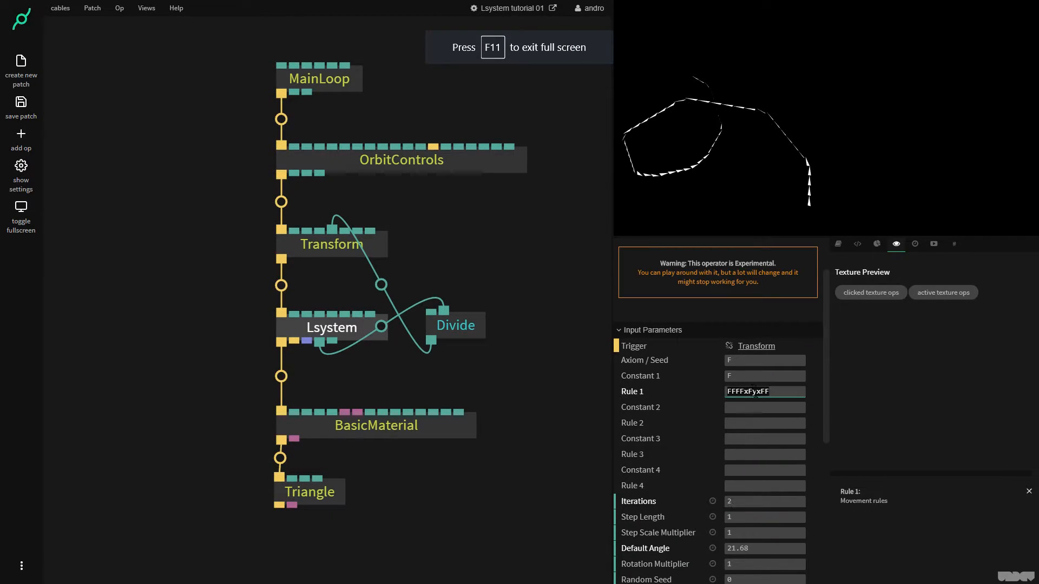
pyautogui.click(787, 393)
pyautogui.press('BackSpace')
pyautogui.press('BackSpace')
pyautogui.press('BackSpace')
pyautogui.press('BackSpace')
pyautogui.press('BackSpace')
pyautogui.press('BackSpace')
pyautogui.press('BackSpace')
pyautogui.press('BackSpace')
pyautogui.press('BackSpace')
pyautogui.press('BackSpace')
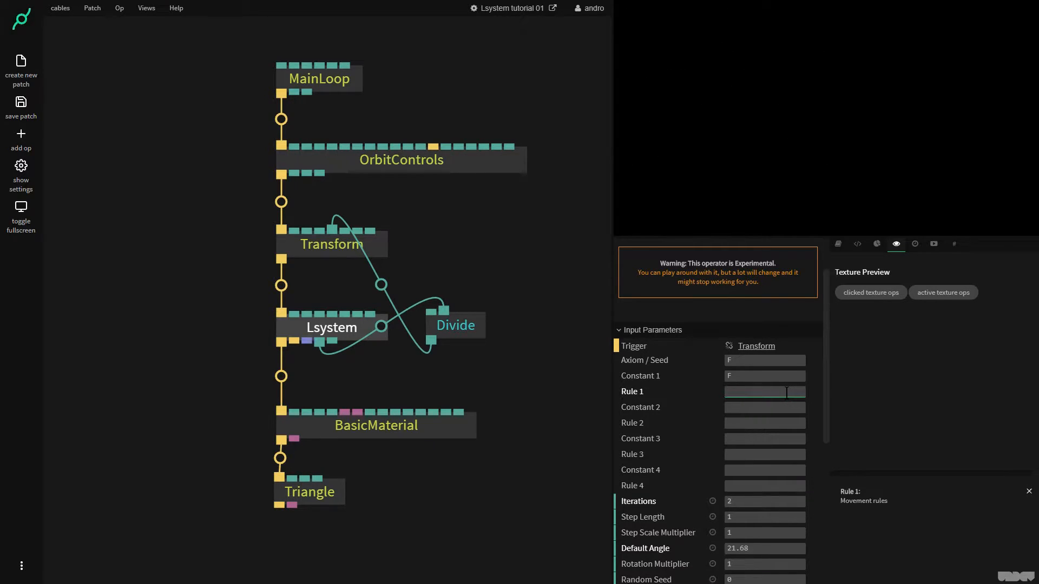
pyautogui.write('FF')
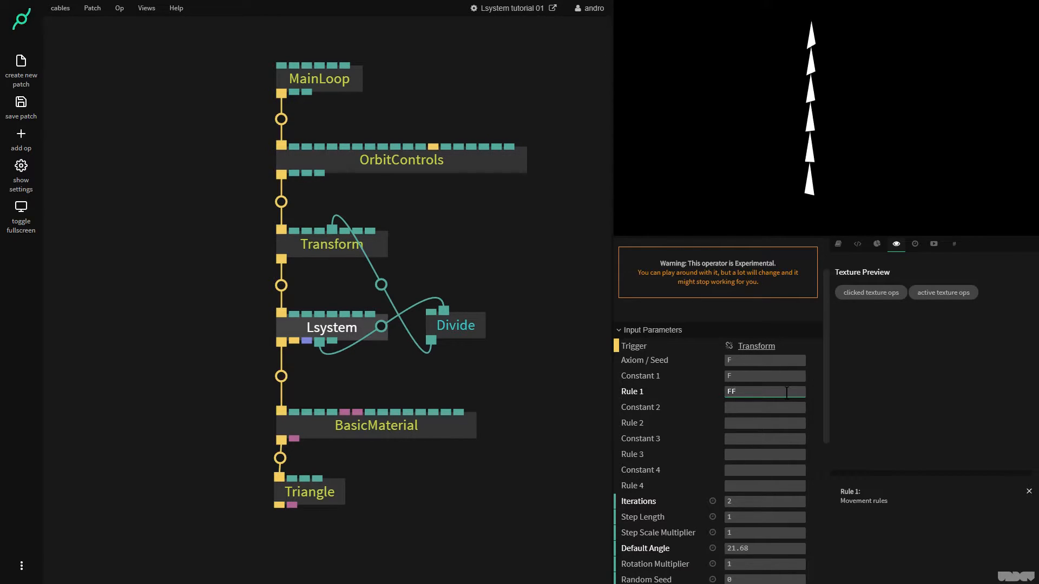
pyautogui.write('y3x')
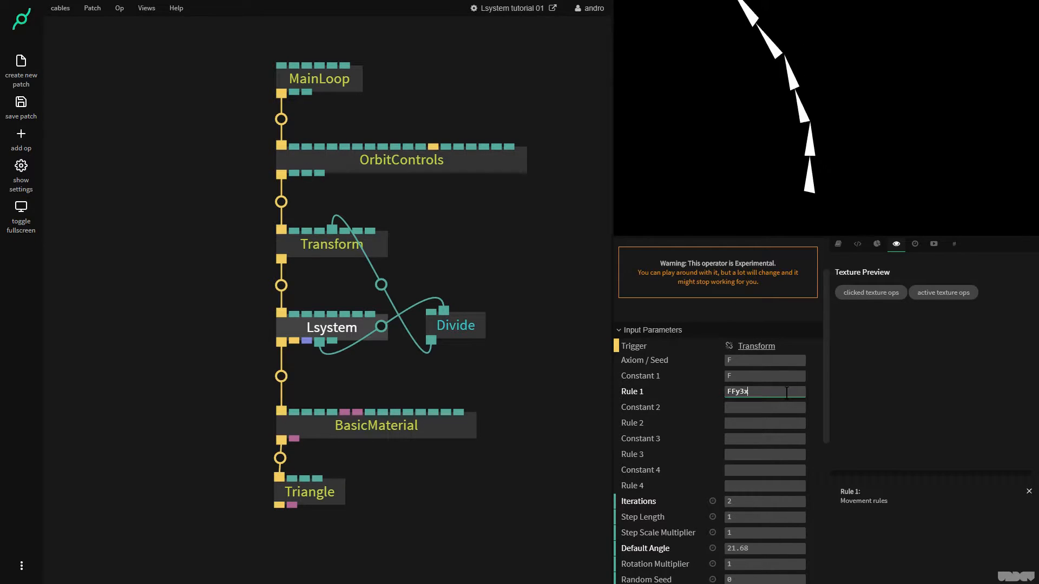
pyautogui.write('4F')
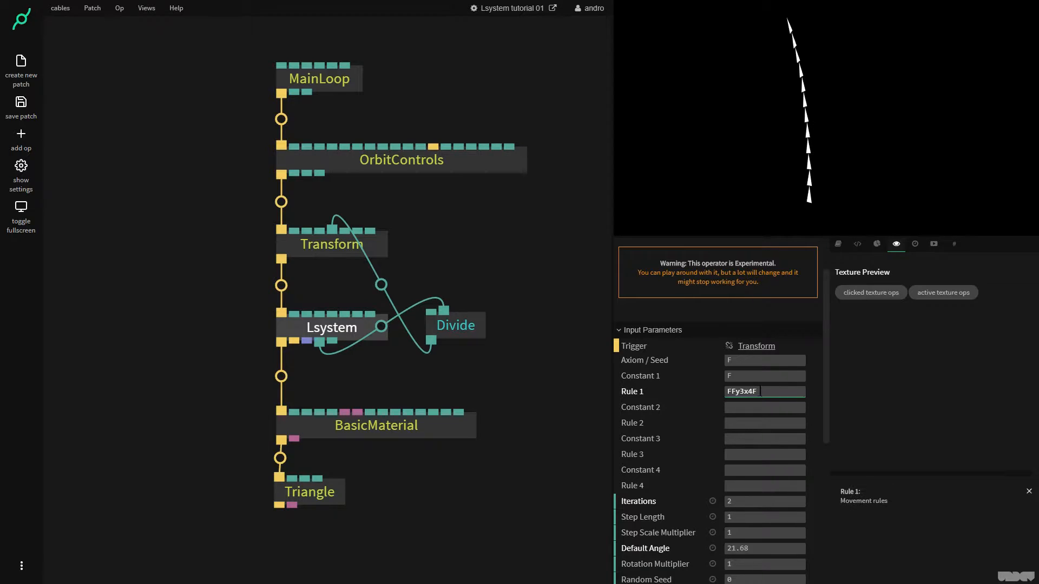
# Step: Append the bracketed branch [zyzFFF] to the end of Rule 1 and orbit the preview to see the side branches
pyautogui.click(764, 391)
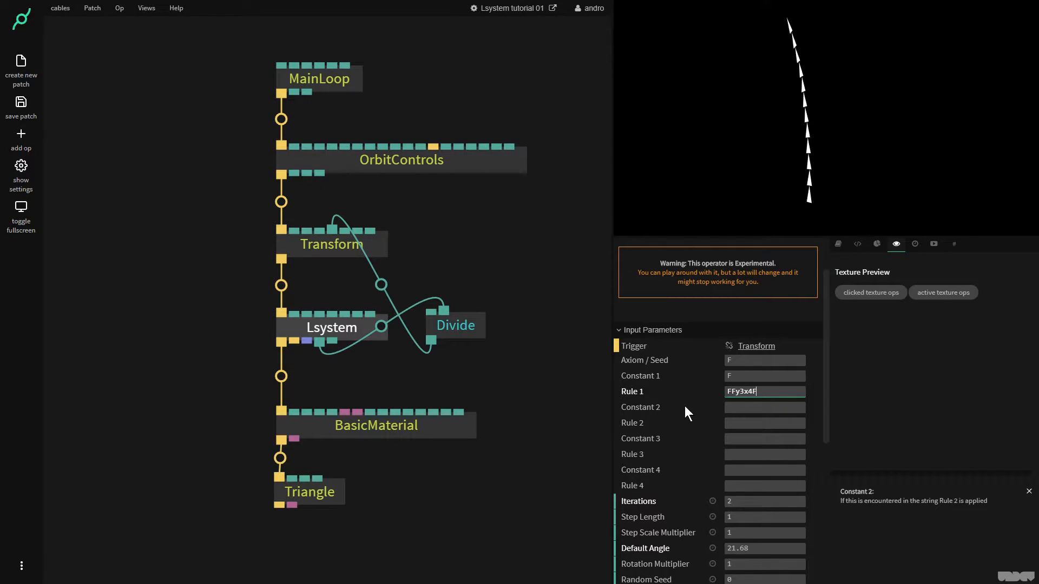
pyautogui.write('[]')
pyautogui.write('F')
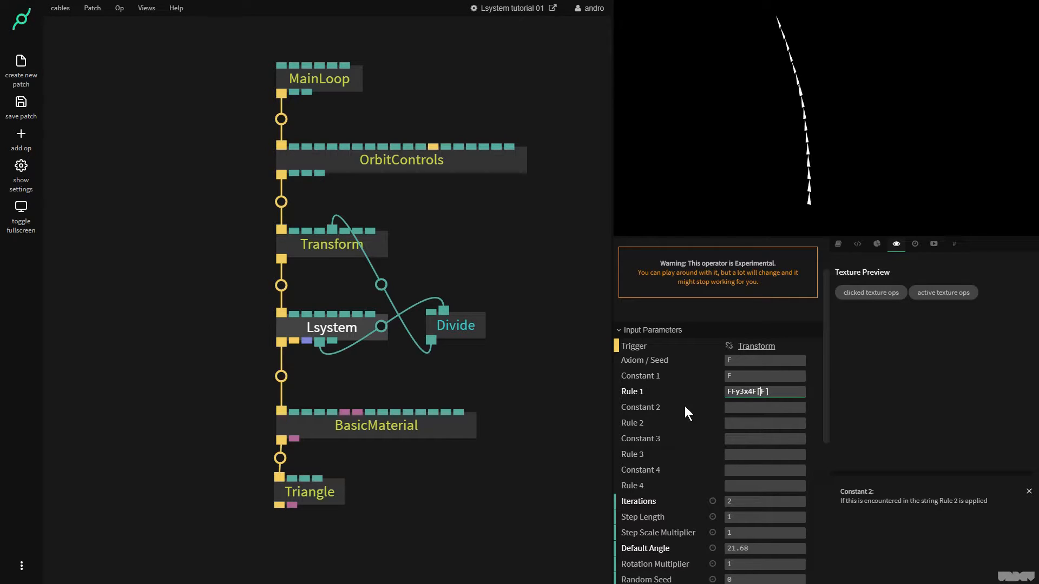
pyautogui.write('zzz')
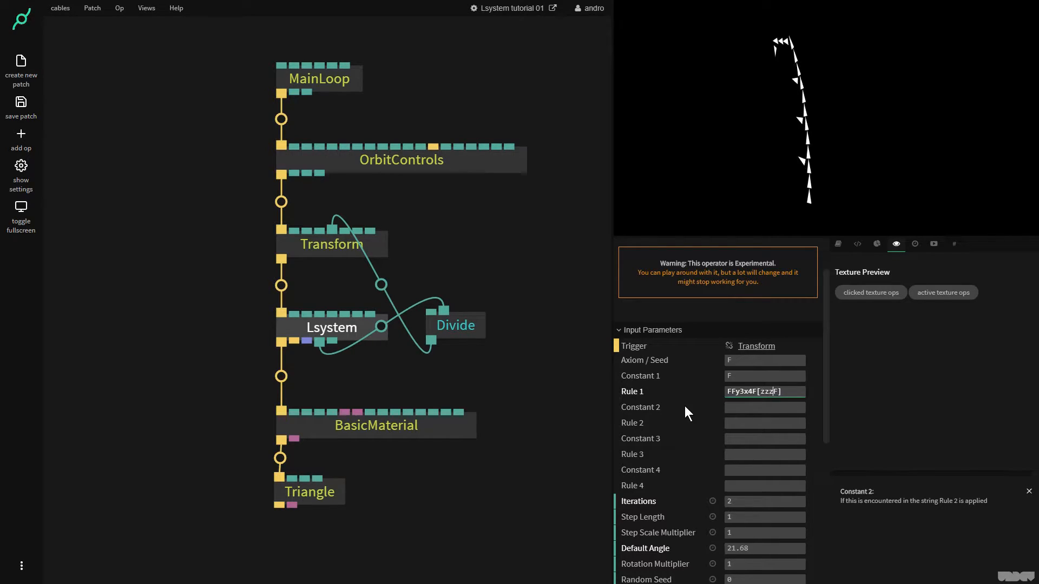
pyautogui.press('BackSpace')
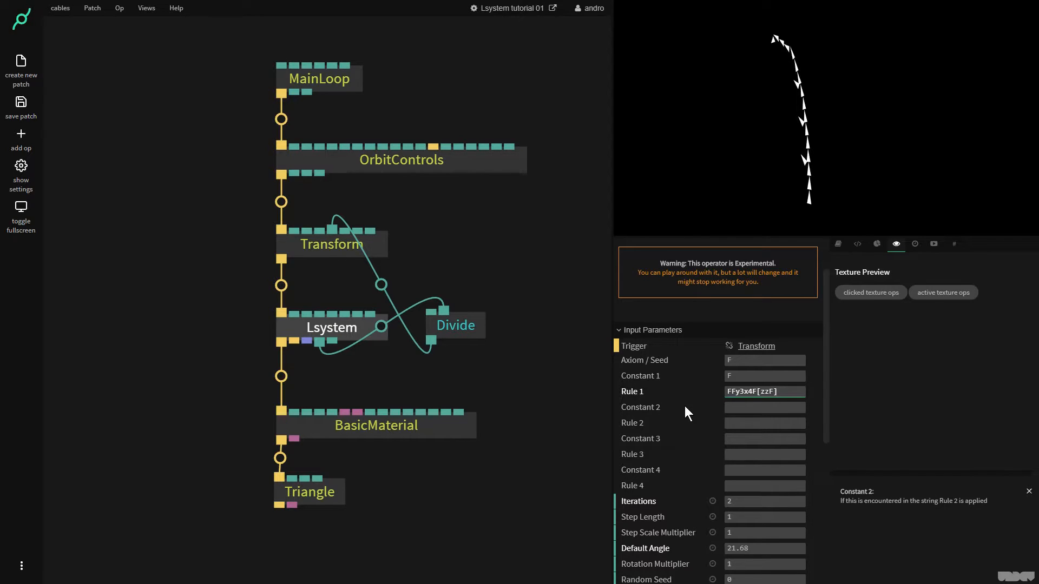
pyautogui.write('y')
pyautogui.press('Right')
pyautogui.write('FF')
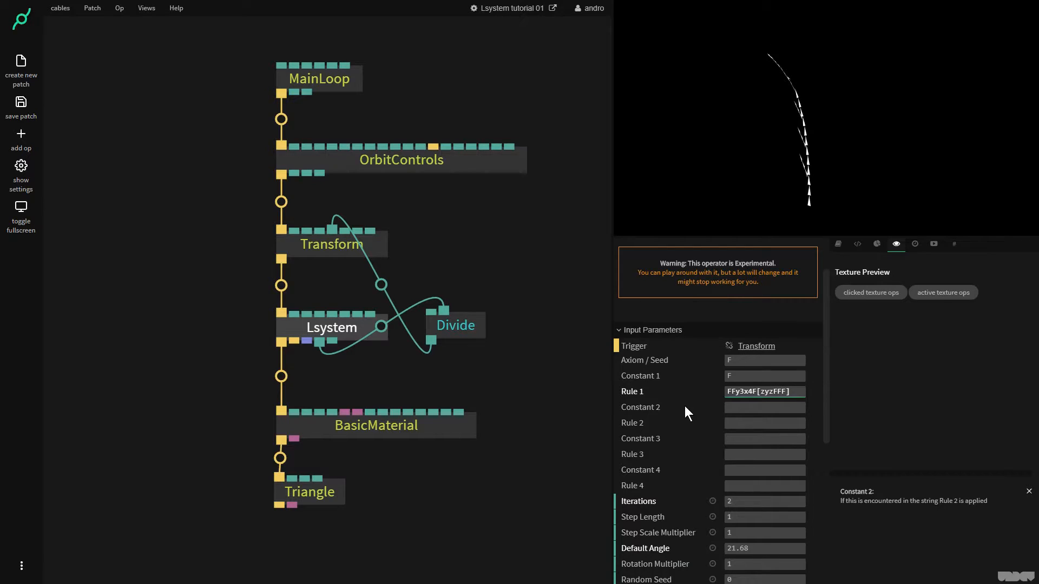
pyautogui.moveTo(839, 138); pyautogui.dragTo(899, 141)
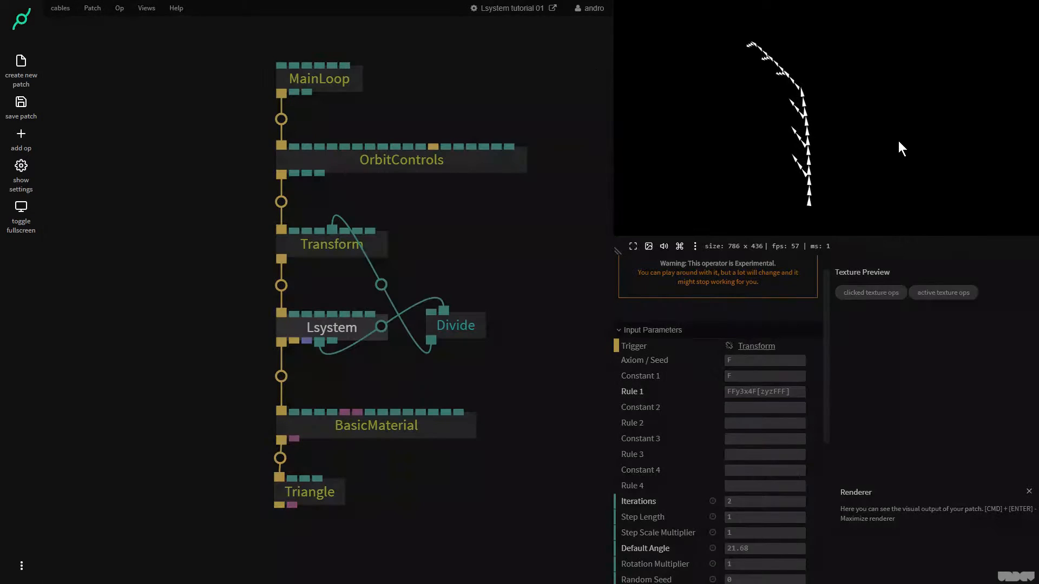
# Step: Copy the bracketed branch [zyzFFF] in Rule 1 and paste the duplicate directly after it
pyautogui.click(761, 392)
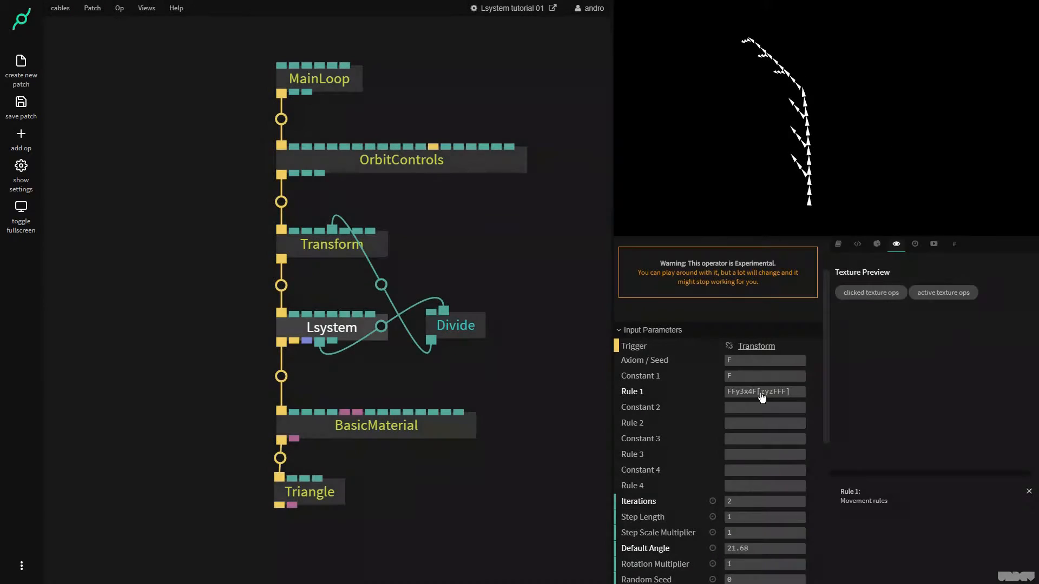
pyautogui.hotkey('shift', 'Right')
pyautogui.hotkey('shift', 'Right')
pyautogui.hotkey('shift', 'Right')
pyautogui.hotkey('shift', 'Right')
pyautogui.hotkey('shift', 'Right')
pyautogui.hotkey('shift', 'Right')
pyautogui.hotkey('shift', 'Right')
pyautogui.hotkey('shift', 'Right')
pyautogui.hotkey('ctrl', 'c')
pyautogui.press('Right')
pyautogui.hotkey('ctrl', 'v')
pyautogui.press('Left')
# Step: Change the duplicated branch in Rule 1 to [ZyZFFF] so it rotates the opposite way, and orbit the preview
pyautogui.click(778, 392)
pyautogui.press('BackSpace')
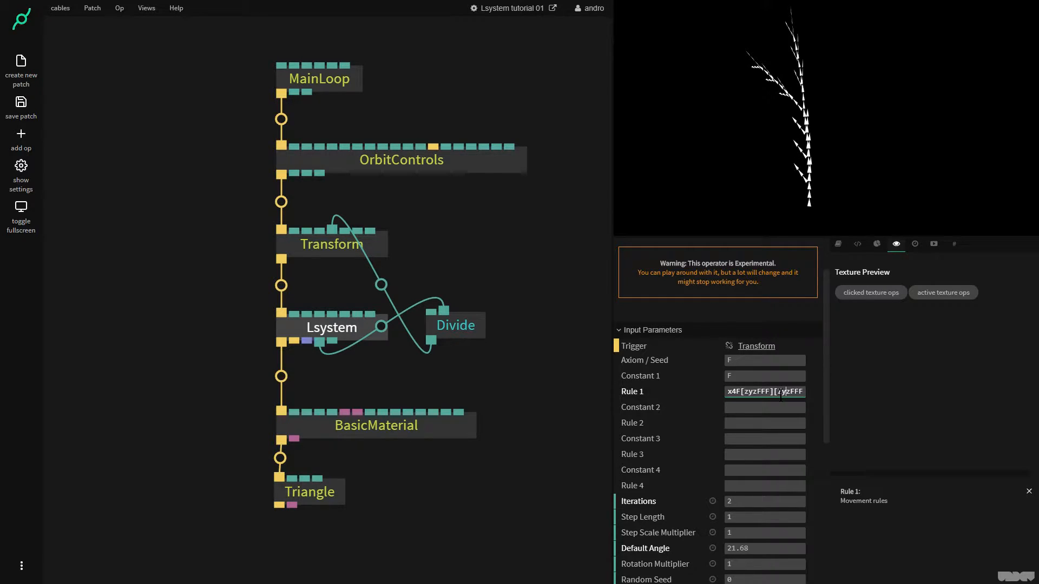
pyautogui.press('BackSpace')
pyautogui.write('ZyZ')
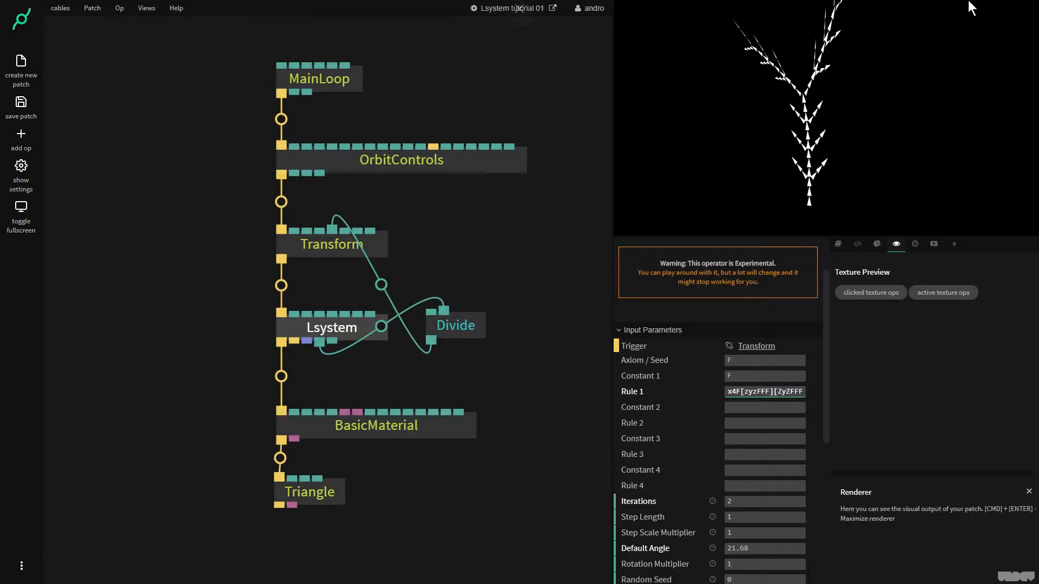
pyautogui.click(864, 114)
pyautogui.moveTo(864, 113)
pyautogui.mouseDown()
pyautogui.moveTo(739, 122)
pyautogui.moveTo(735, 141)
pyautogui.moveTo(869, 125)
pyautogui.mouseUp()
pyautogui.click(786, 391)
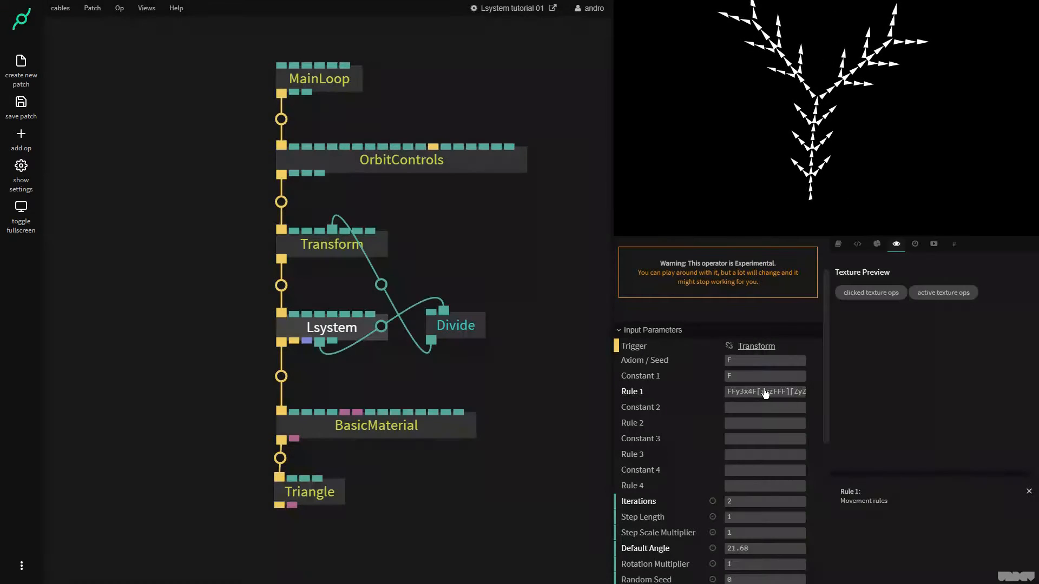
# Step: Set the Lsystem op's Iterations to 3 and its Default Angle to 19.91
pyautogui.click(756, 501)
pyautogui.press('F11')
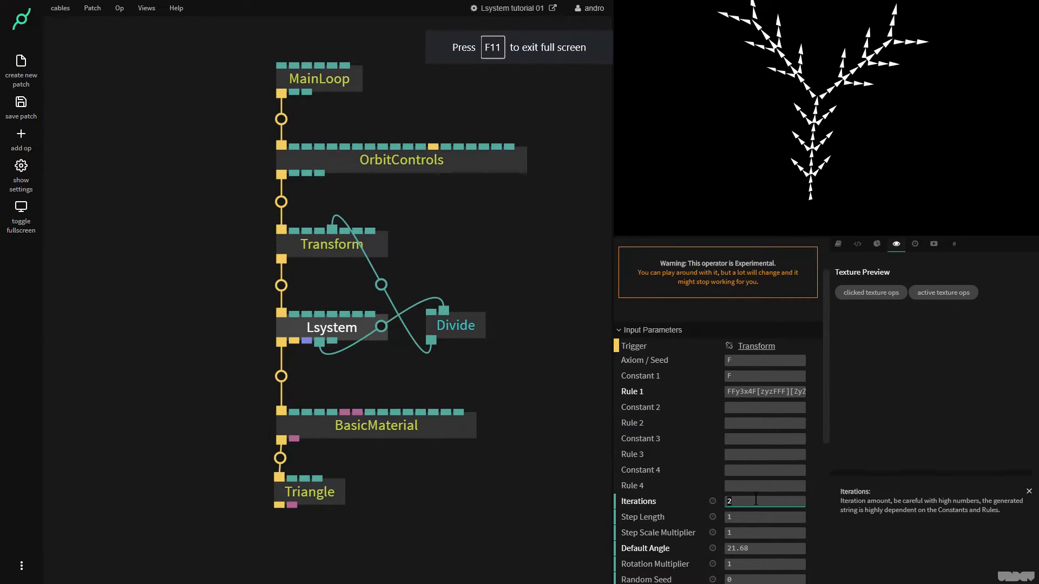
pyautogui.write('3')
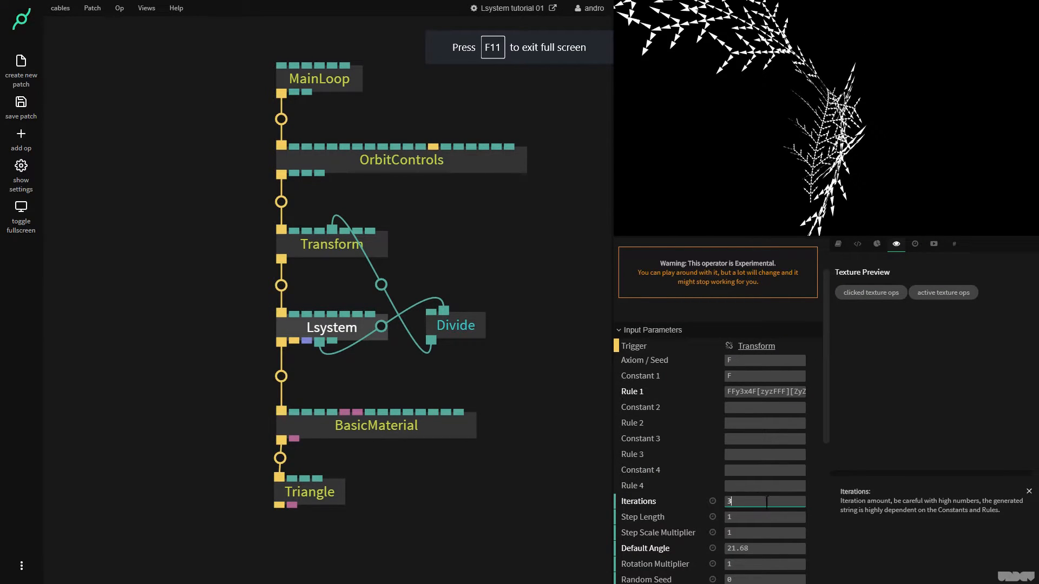
pyautogui.moveTo(865, 125); pyautogui.dragTo(752, 116)
pyautogui.scroll(-3, 815, 123)
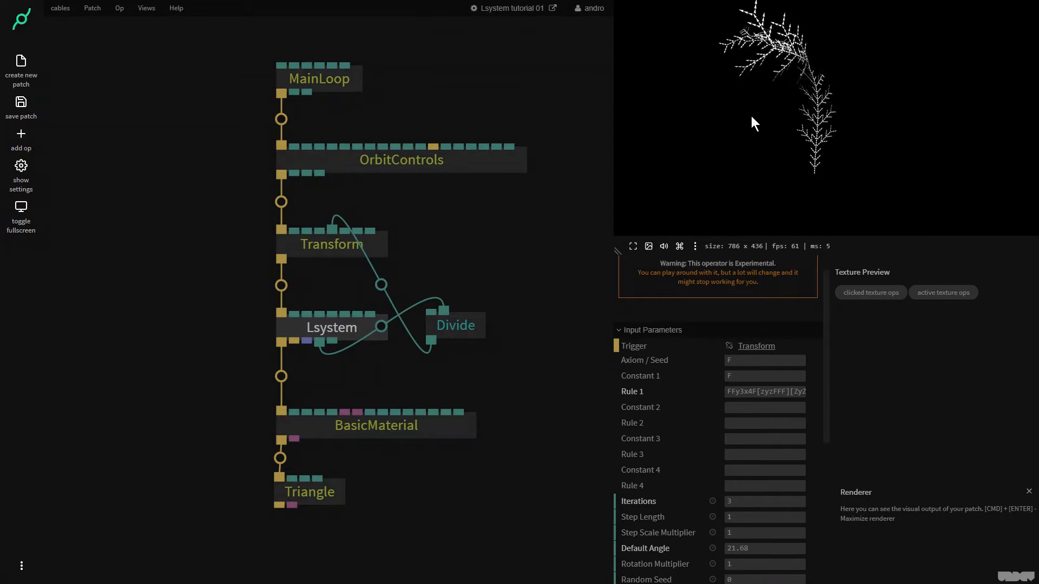
pyautogui.click(773, 546)
pyautogui.moveTo(780, 547)
pyautogui.mouseDown()
pyautogui.moveTo(6, 547)
pyautogui.moveTo(775, 547)
pyautogui.mouseUp()
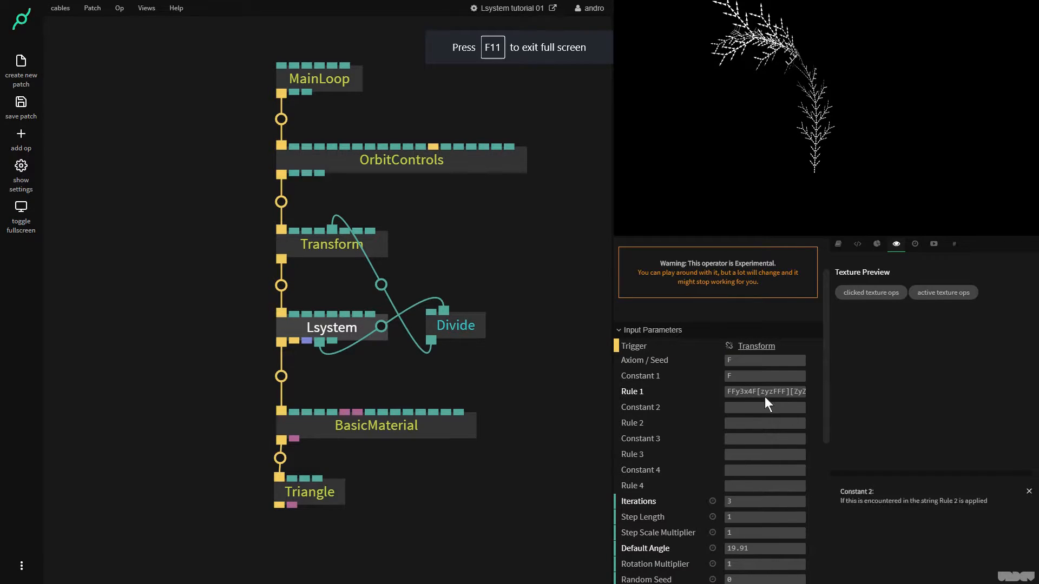
# Step: Try out different Rotation Multiplier values on the Lsystem op, then restore the multiplier to 1
pyautogui.moveTo(764, 564); pyautogui.dragTo(917, 564)
pyautogui.moveTo(762, 564); pyautogui.dragTo(722, 564)
pyautogui.click(762, 564)
pyautogui.write('1')
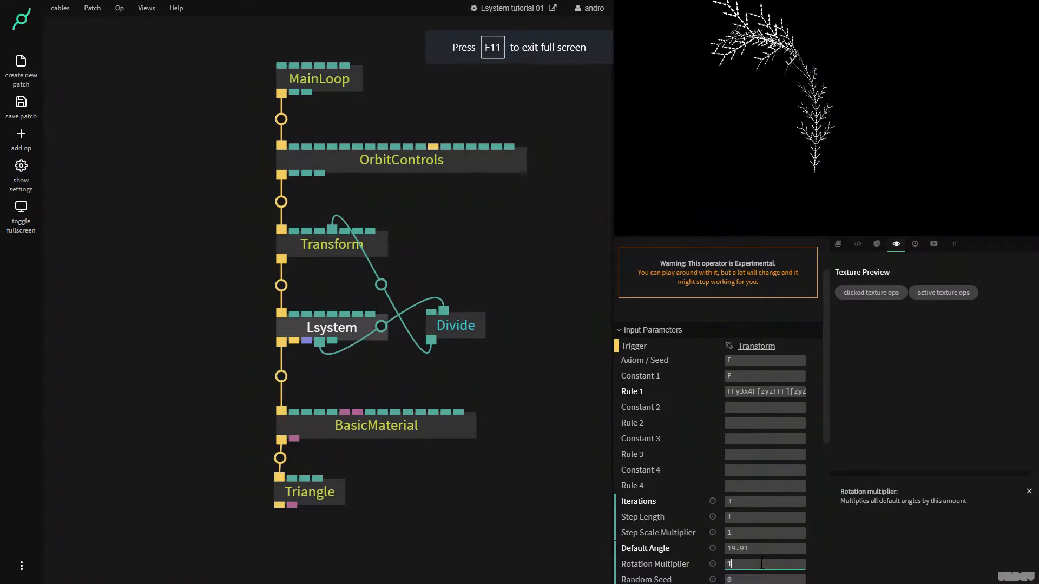
# Step: Adjust the Lsystem op's Random Strength to -4.27 while orbiting the preview to judge the shape
pyautogui.scroll(-4, 780, 511)
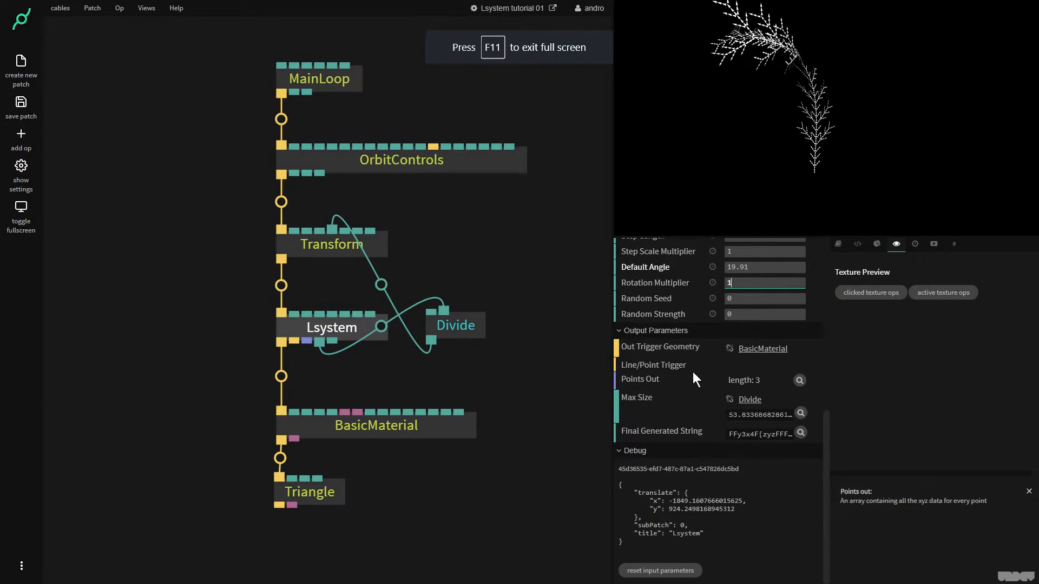
pyautogui.scroll(1, 693, 374)
pyautogui.scroll(3, 680, 444)
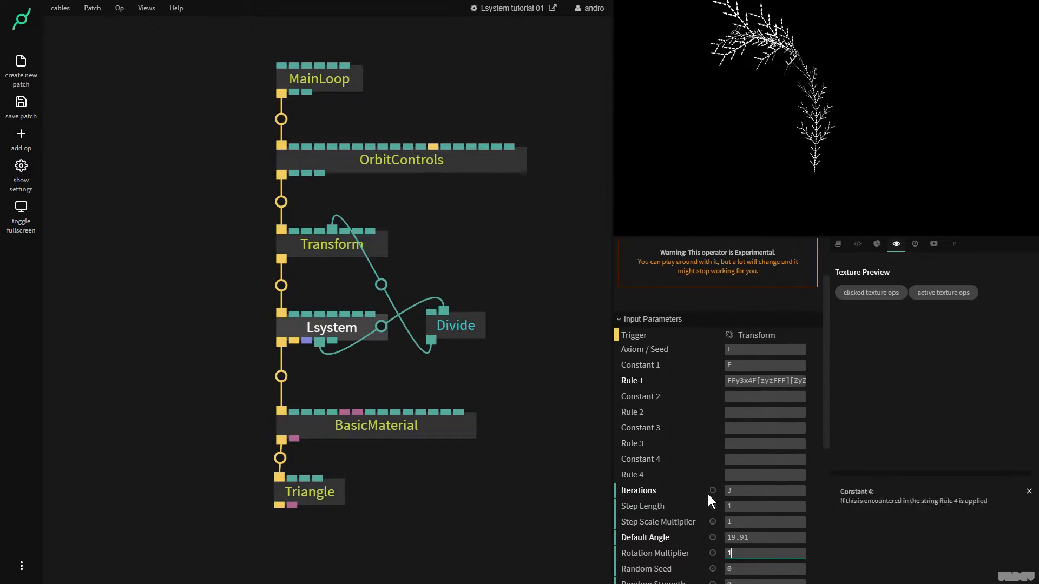
pyautogui.scroll(-1, 703, 505)
pyautogui.moveTo(754, 516)
pyautogui.mouseDown()
pyautogui.moveTo(779, 517)
pyautogui.moveTo(769, 516)
pyautogui.mouseUp()
pyautogui.moveTo(779, 148); pyautogui.dragTo(828, 137)
pyautogui.moveTo(750, 517)
pyautogui.mouseDown()
pyautogui.moveTo(1017, 517)
pyautogui.moveTo(751, 516)
pyautogui.mouseUp()
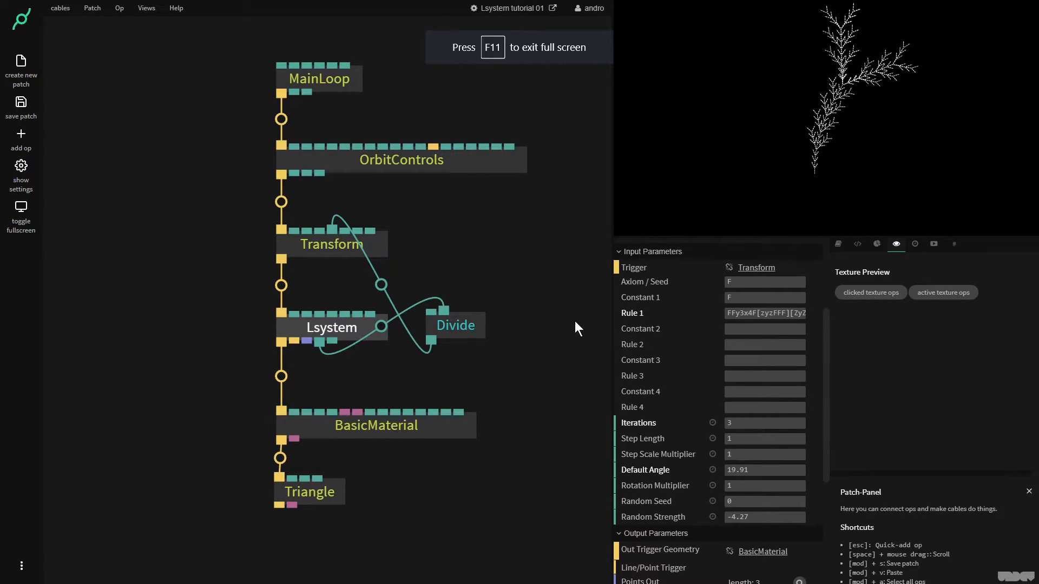
# Step: Move the BasicMaterial and Triangle ops together down and to the left, leaving space beneath the Lsystem op
pyautogui.scroll(-3, 528, 279)
pyautogui.moveTo(300, 412); pyautogui.dragTo(301, 436)
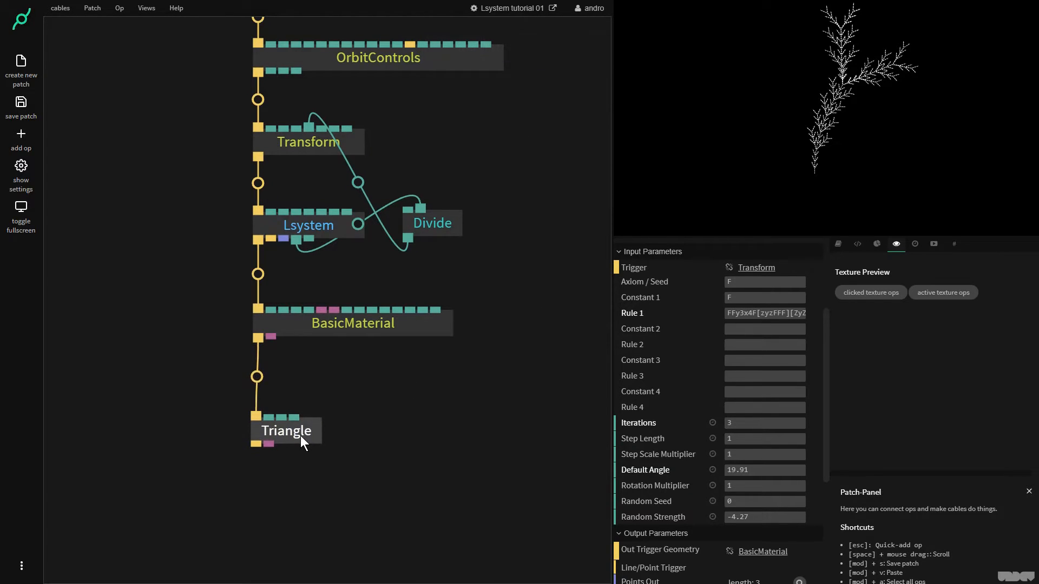
pyautogui.moveTo(324, 325); pyautogui.dragTo(321, 373)
pyautogui.moveTo(418, 448); pyautogui.dragTo(239, 355)
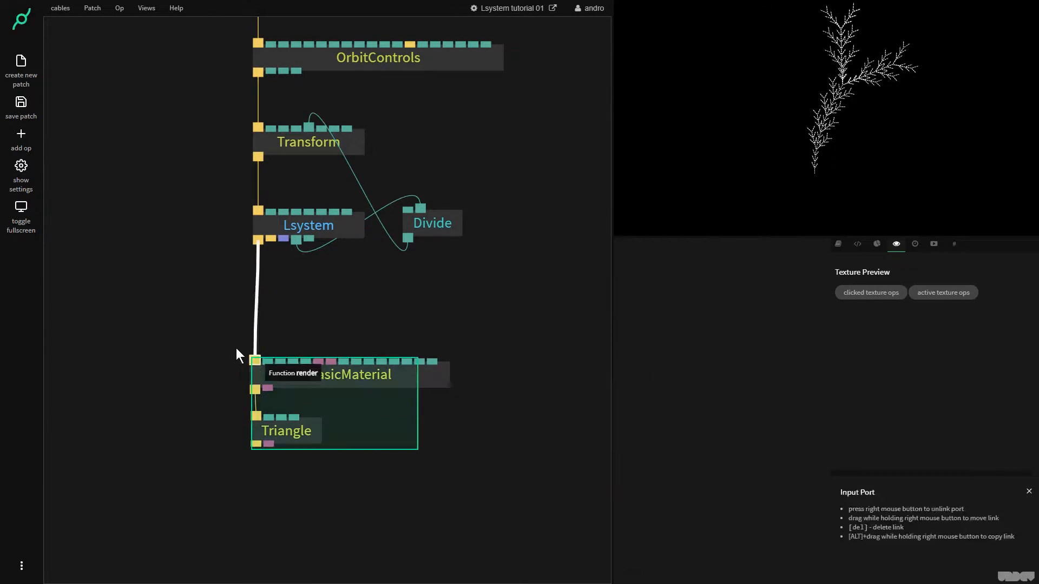
pyautogui.moveTo(310, 376); pyautogui.dragTo(218, 388)
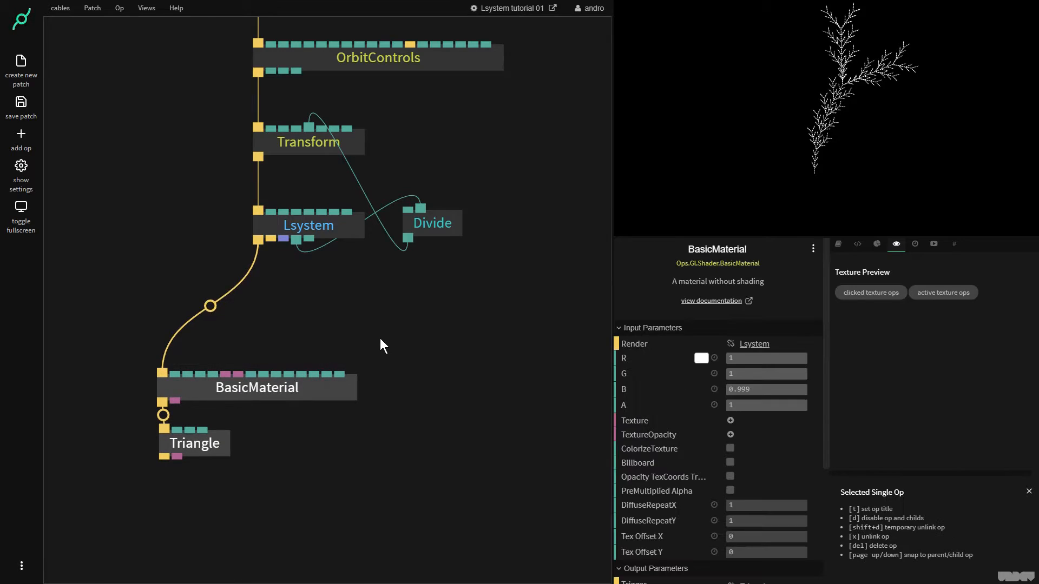
pyautogui.click(408, 344)
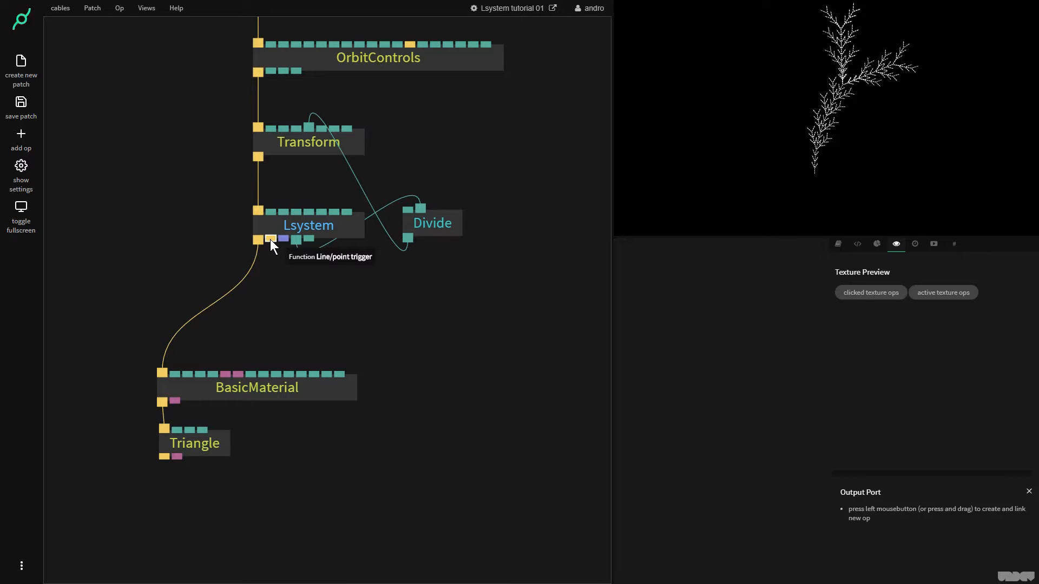
# Step: Add a PointCloudFromArray op linked to the Lsystem op's Line/point trigger and place it beside BasicMaterial
pyautogui.moveTo(271, 240); pyautogui.dragTo(426, 342)
pyautogui.write('pointc')
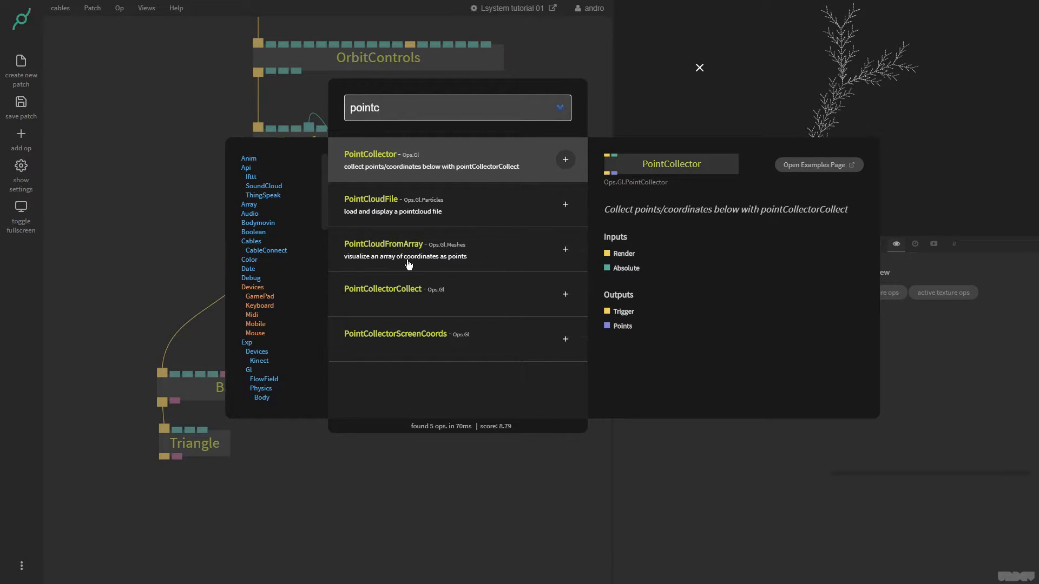
pyautogui.click(521, 252)
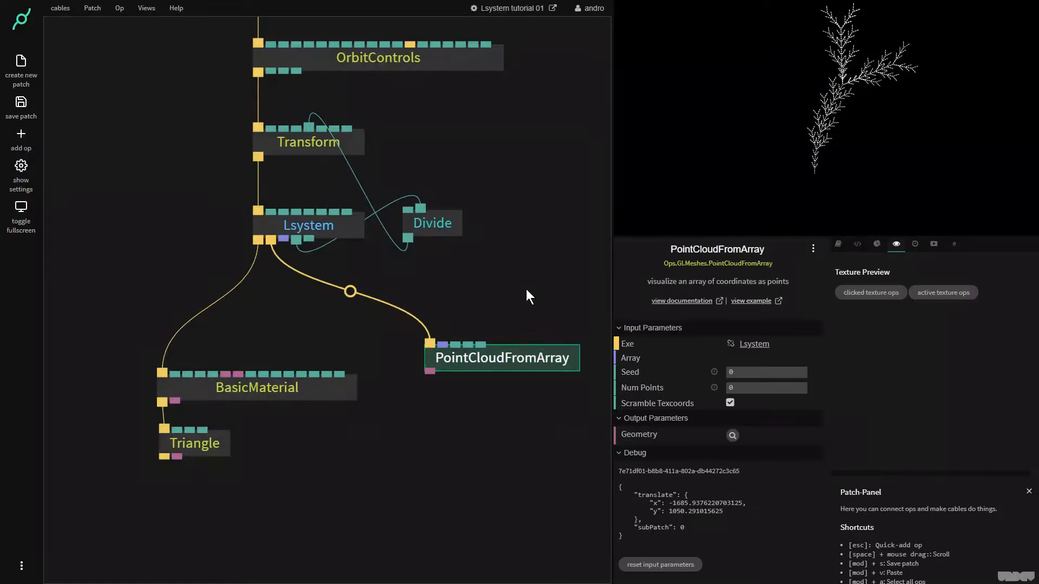
pyautogui.moveTo(516, 355); pyautogui.dragTo(508, 413)
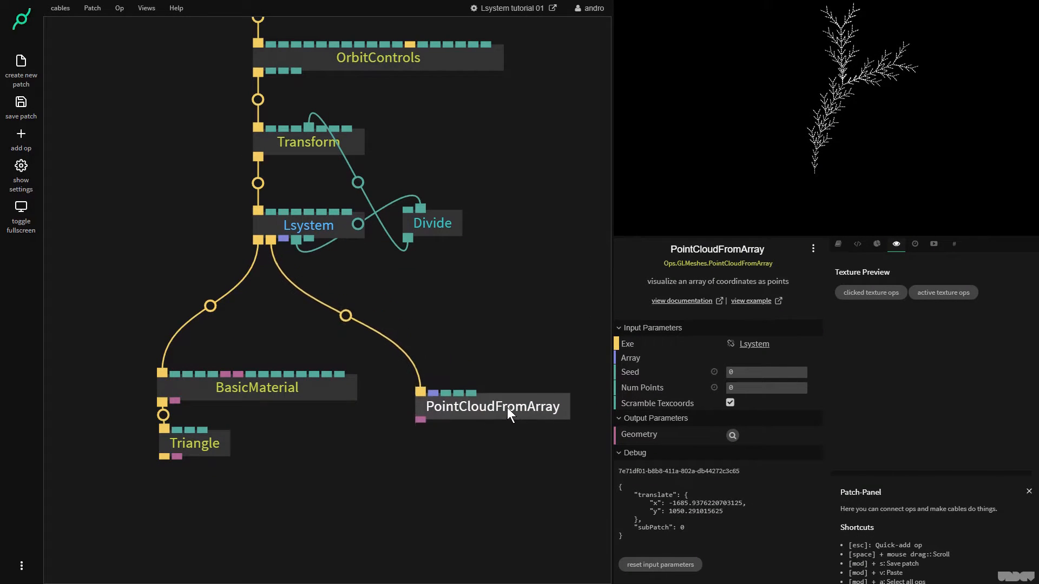
# Step: Unlink BasicMaterial from Lsystem, feed Lsystem's Points out into PointCloudFromArray's Array input, and adjust its Seed to -0.03
pyautogui.keyDown('alt'); pyautogui.click(212, 305); pyautogui.keyUp('alt')
pyautogui.moveTo(521, 407); pyautogui.dragTo(505, 398)
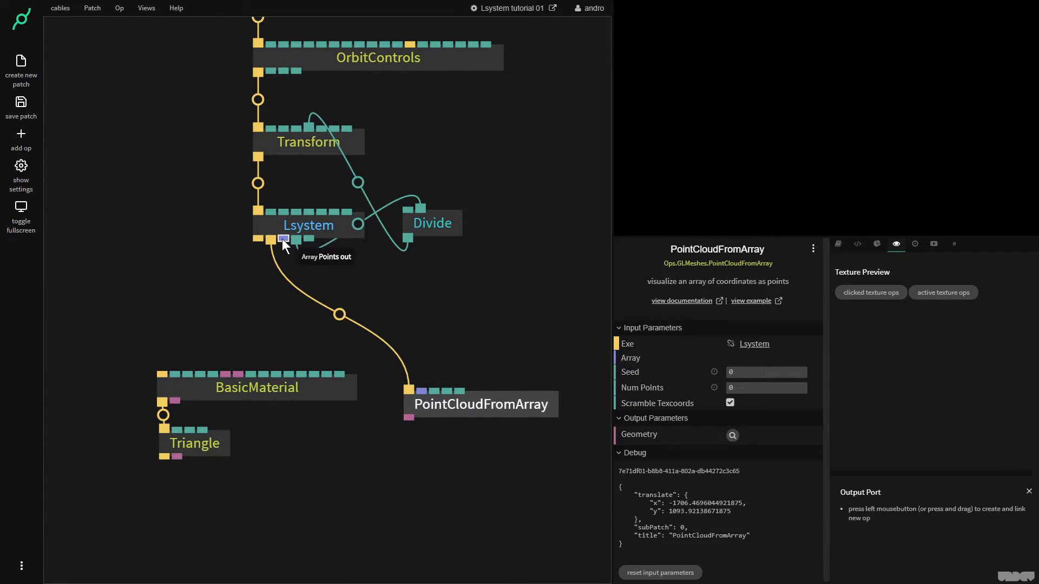
pyautogui.moveTo(282, 238); pyautogui.dragTo(421, 391)
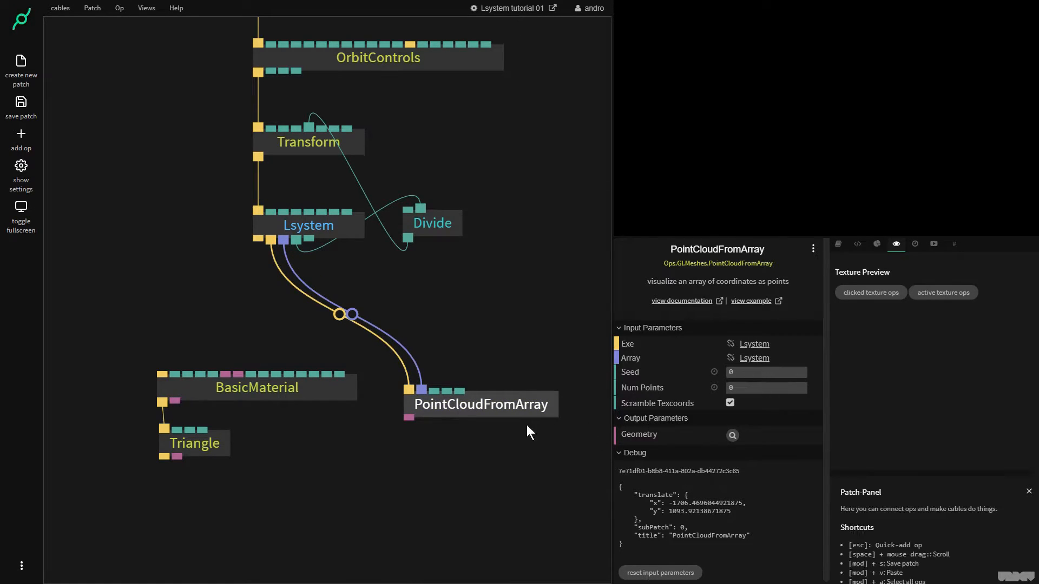
pyautogui.moveTo(763, 373); pyautogui.dragTo(599, 394)
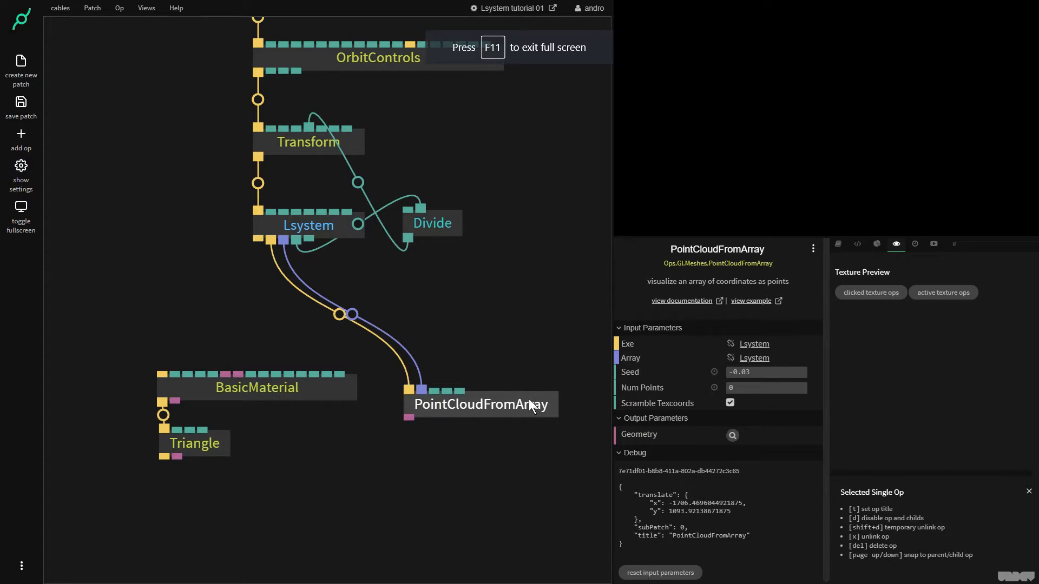
# Step: Delete the PointCloudFromArray op from the patch
pyautogui.click(541, 453)
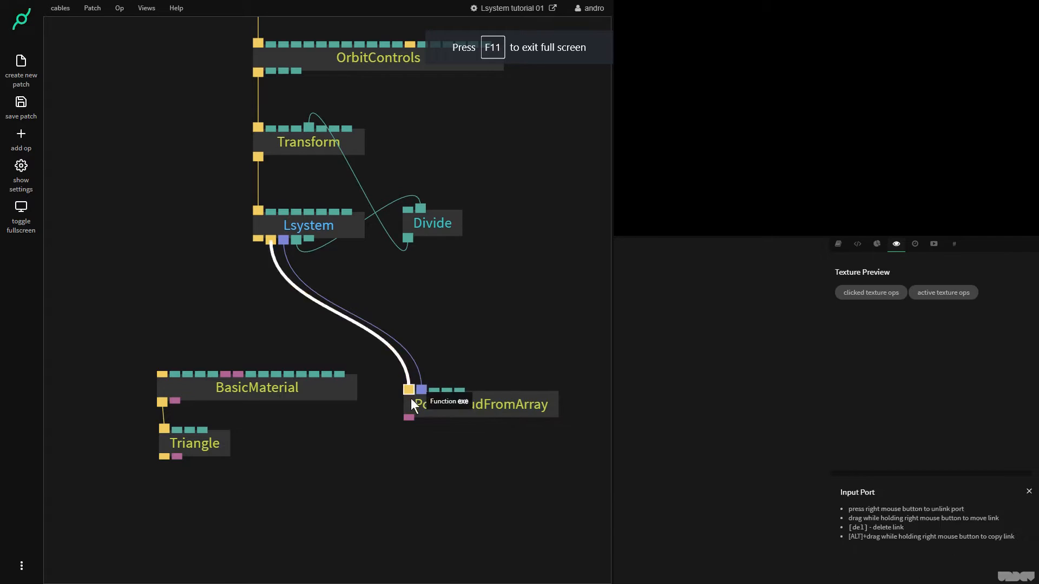
pyautogui.moveTo(408, 344); pyautogui.dragTo(555, 477)
pyautogui.moveTo(377, 328); pyautogui.dragTo(561, 458)
pyautogui.press('Delete')
# Step: Reconnect the Lsystem op's geometry trigger to BasicMaterial's render input
pyautogui.moveTo(307, 392); pyautogui.dragTo(320, 390)
pyautogui.moveTo(258, 239); pyautogui.dragTo(175, 373)
pyautogui.click(430, 326)
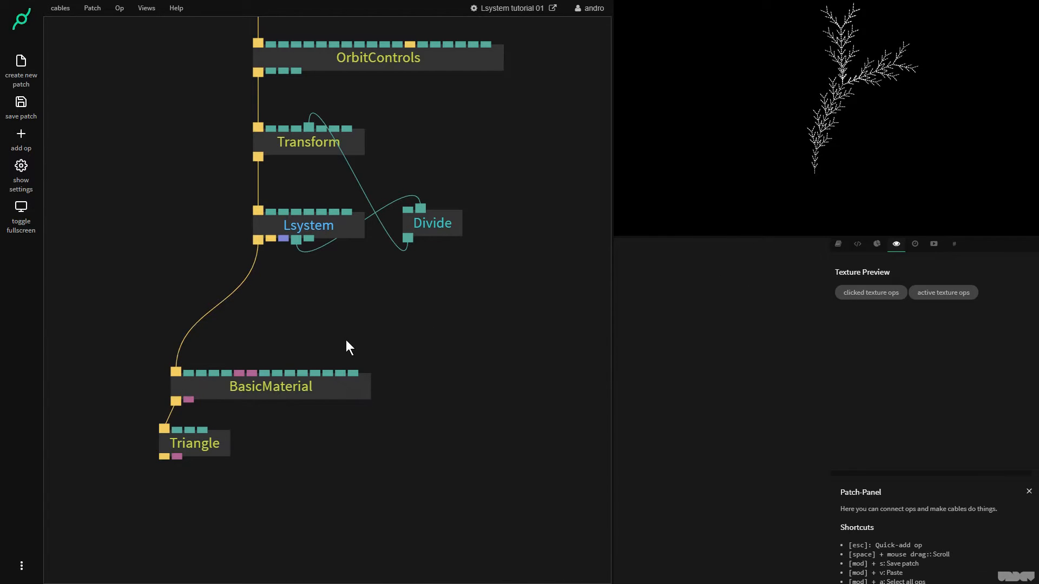
# Step: Add a PointMaterial op beside BasicMaterial and link the Lsystem op's Line/point trigger to its Render input
pyautogui.press('Escape')
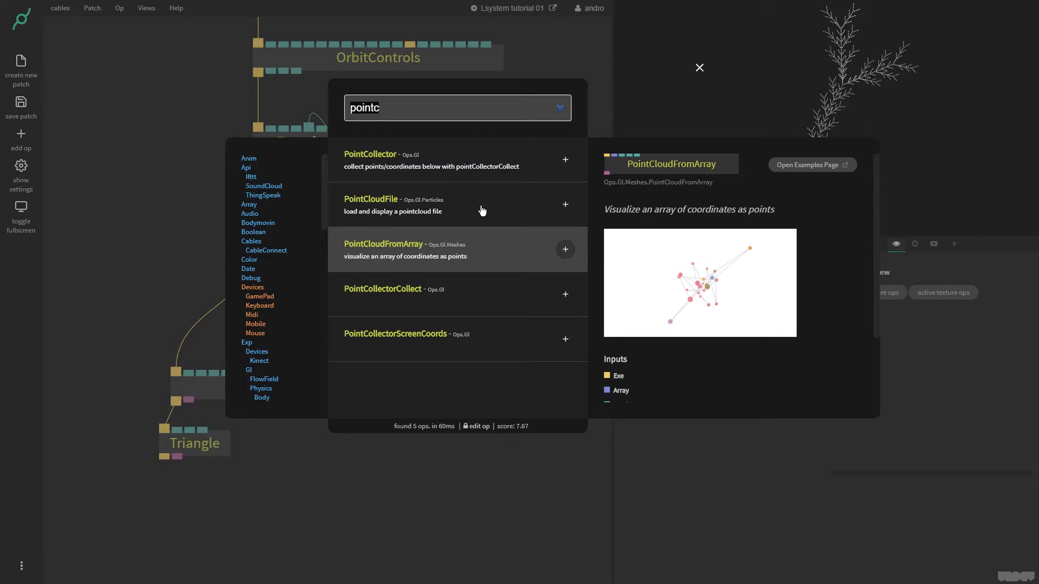
pyautogui.click(438, 113)
pyautogui.press('BackSpace')
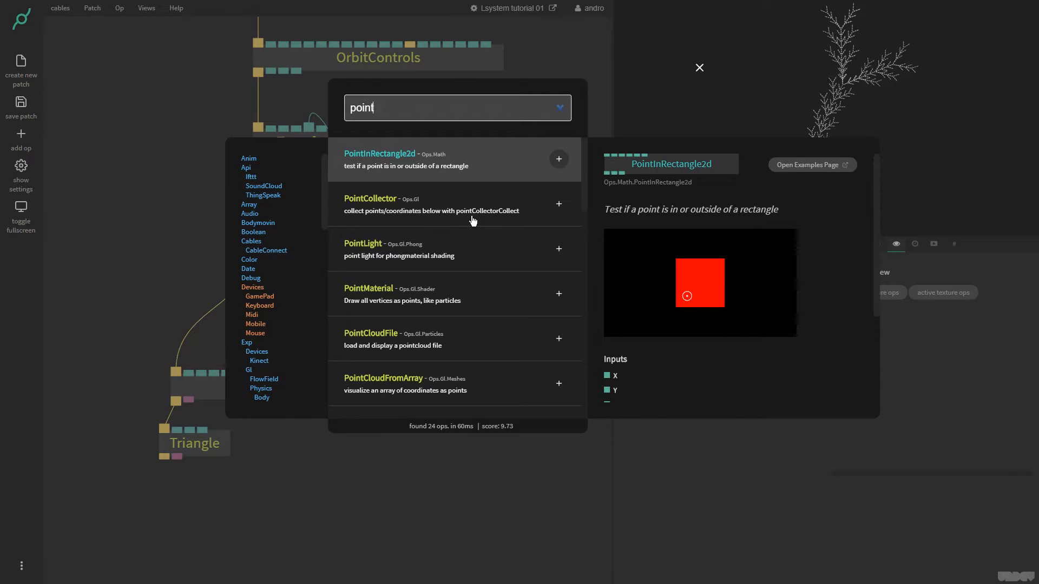
pyautogui.click(471, 302)
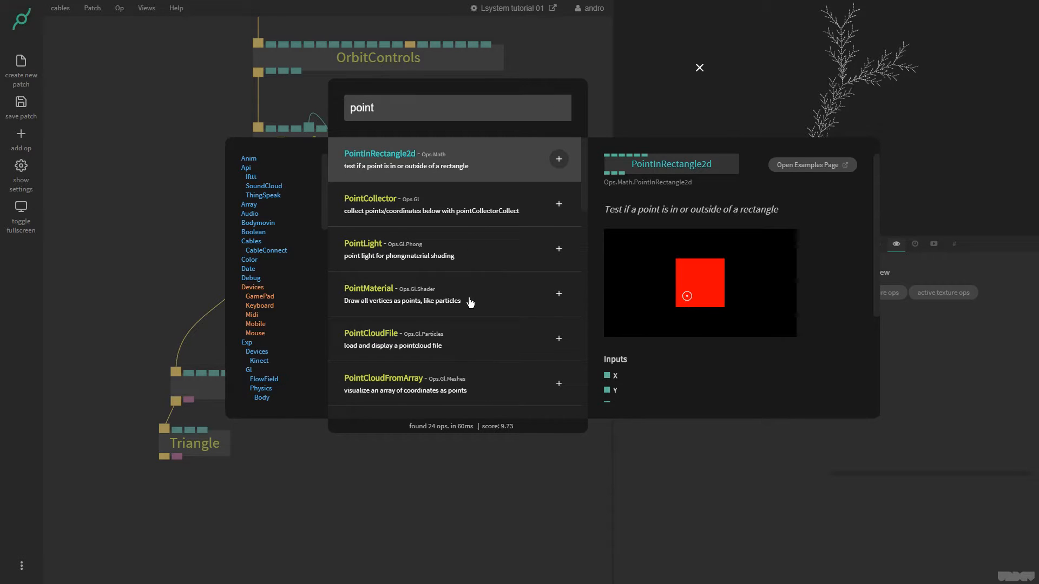
pyautogui.click(559, 294)
pyautogui.moveTo(411, 317); pyautogui.dragTo(472, 383)
pyautogui.moveTo(267, 241); pyautogui.dragTo(398, 370)
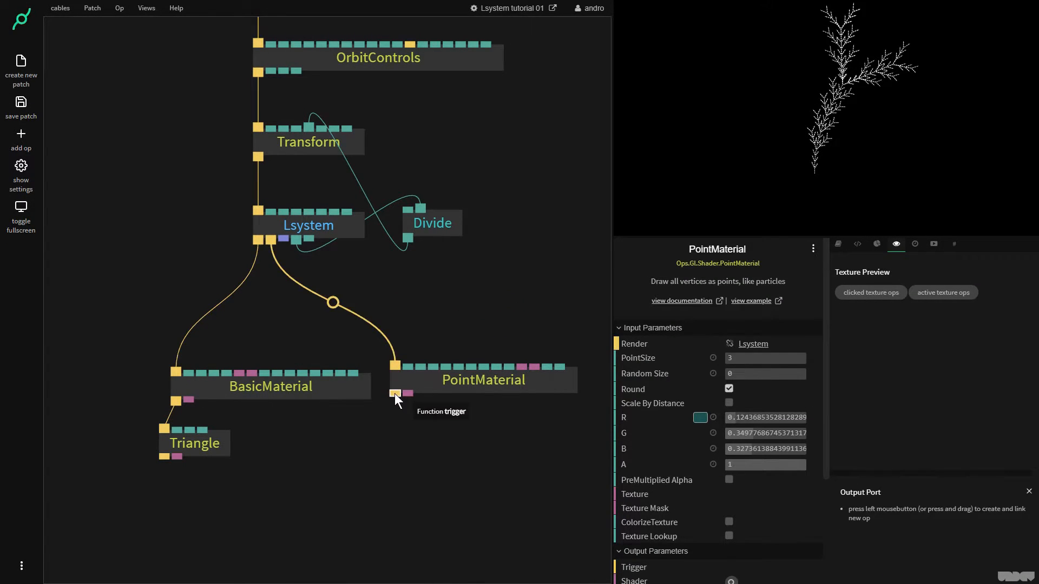
# Step: Add a PointCloudFromArray op to PointMaterial's trigger output and feed Lsystem's Points output into its Array input
pyautogui.click(395, 393)
pyautogui.write('point')
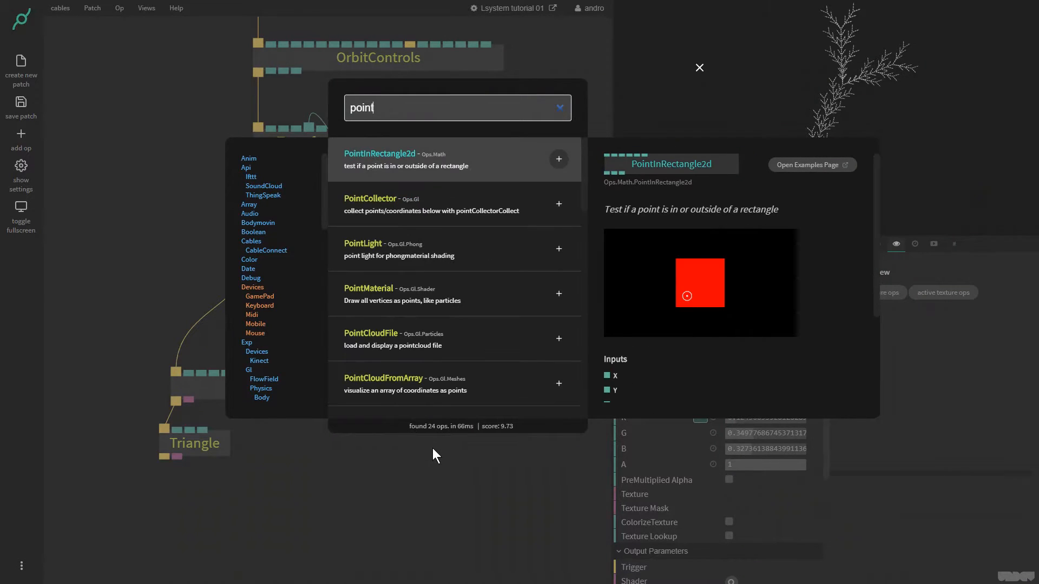
pyautogui.write('c')
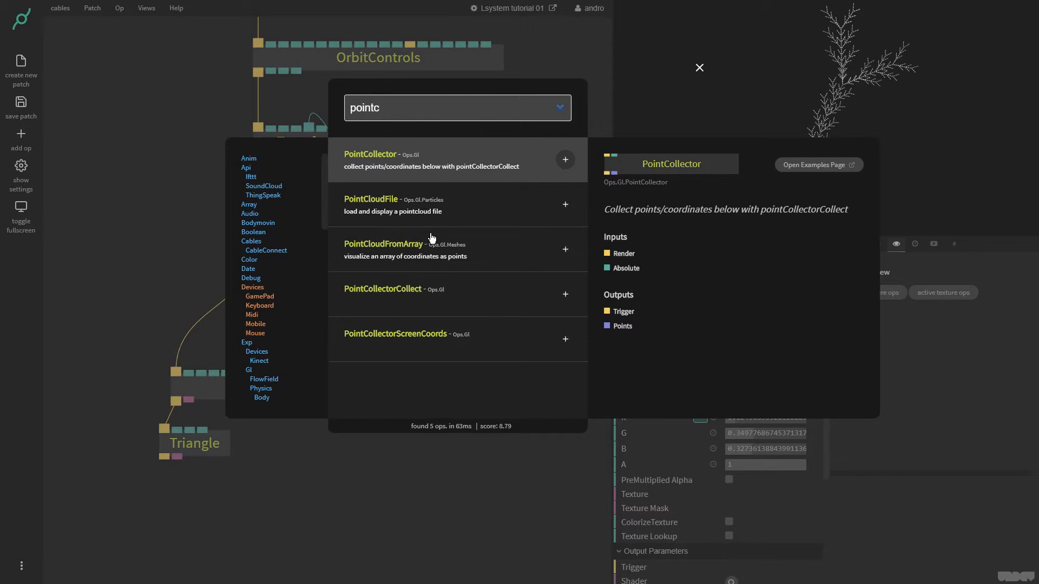
pyautogui.click(435, 294)
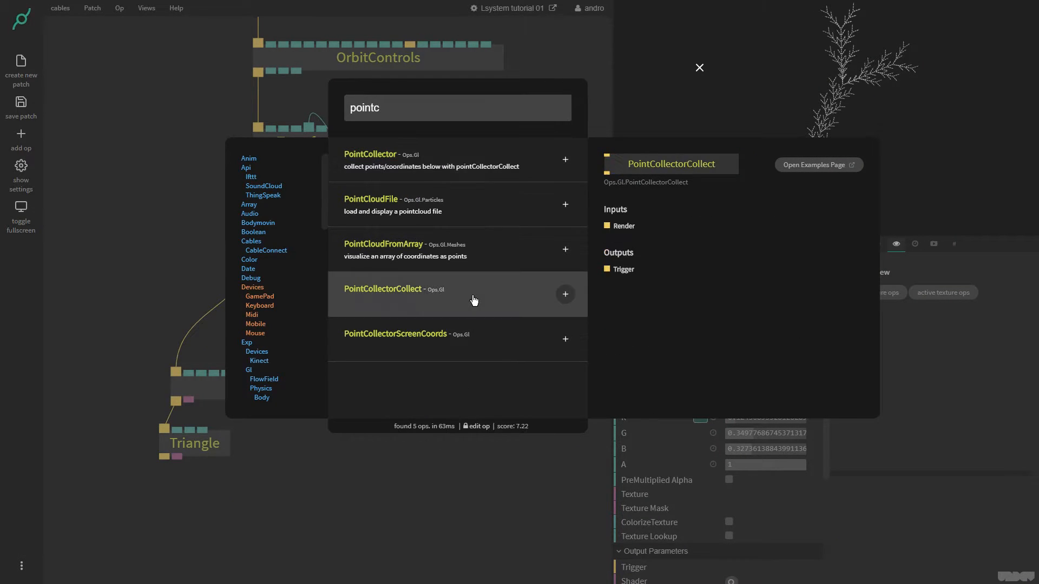
pyautogui.click(565, 249)
pyautogui.moveTo(283, 239); pyautogui.dragTo(409, 459)
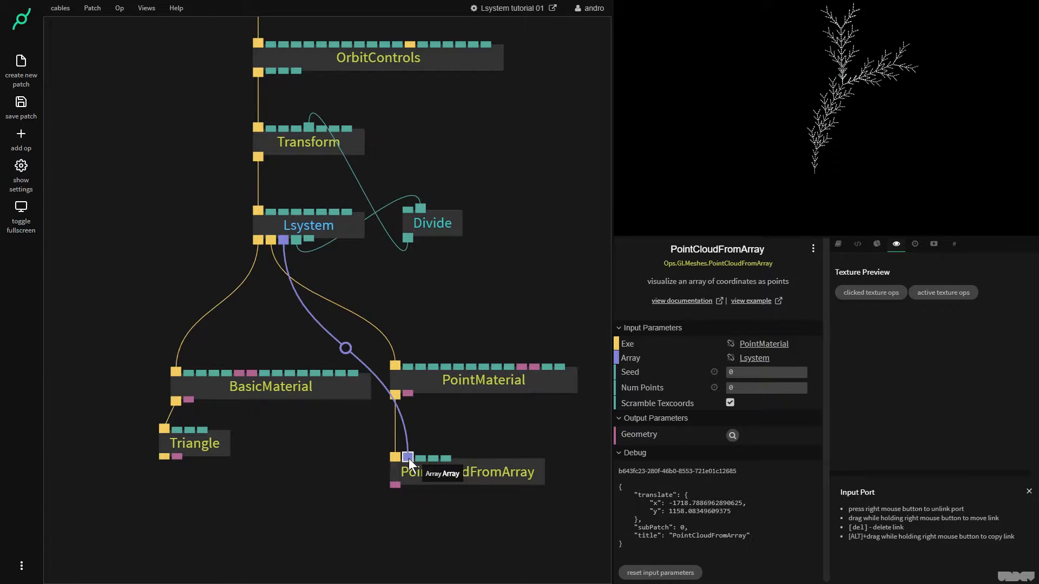
# Step: Unlink the triangles' BasicMaterial from Lsystem and orbit the rendered plant slightly to inspect the points
pyautogui.click(261, 387)
pyautogui.press('x')
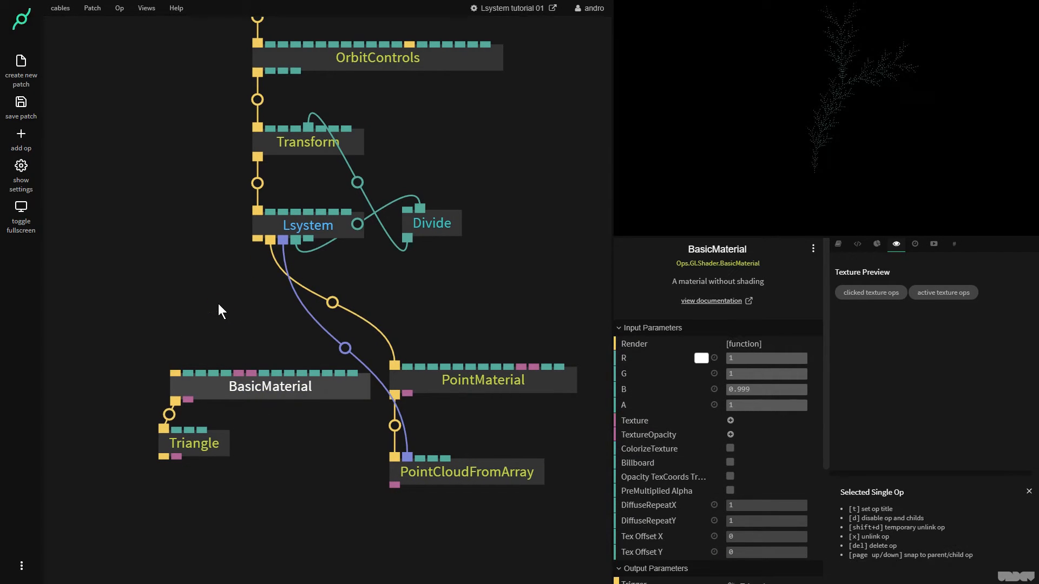
pyautogui.moveTo(746, 119); pyautogui.dragTo(666, 170)
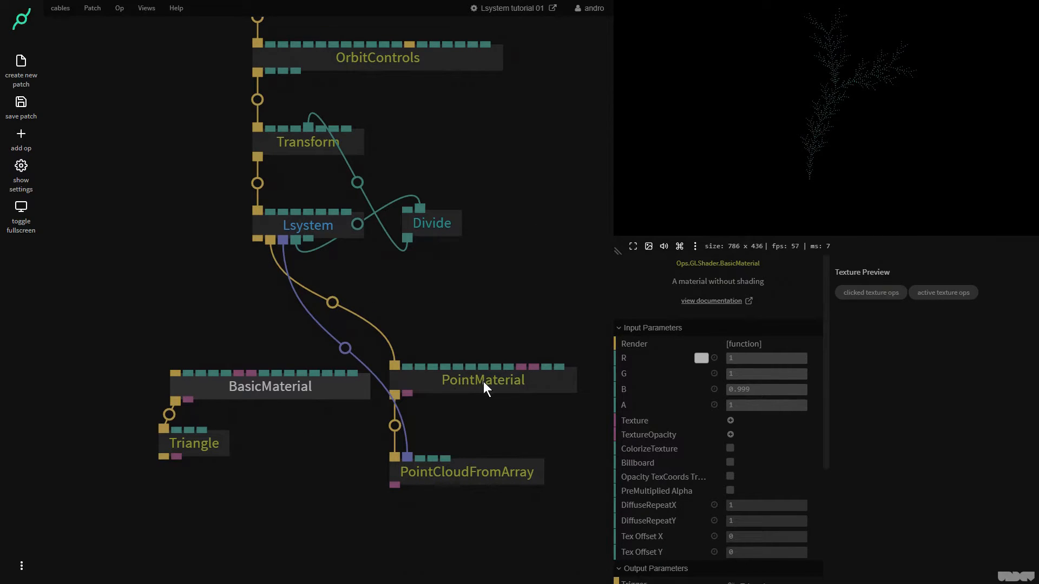
# Step: Make PointMaterial's colour white with R 0.998, G 1 and B 1, and move PointCloudFromArray closer beneath it
pyautogui.click(483, 382)
pyautogui.moveTo(738, 418); pyautogui.dragTo(724, 457)
pyautogui.moveTo(467, 465)
pyautogui.mouseDown()
pyautogui.moveTo(491, 458)
pyautogui.moveTo(462, 459)
pyautogui.mouseUp()
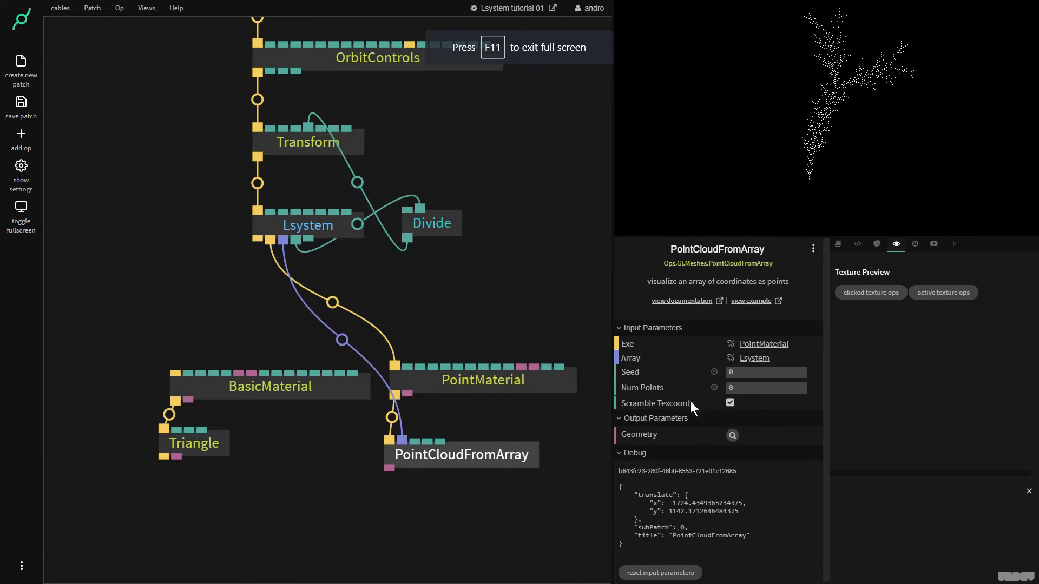
# Step: Set PointMaterial's PointSize to 1 and its Random Size to 3.8, and inspect the rendered points
pyautogui.click(505, 381)
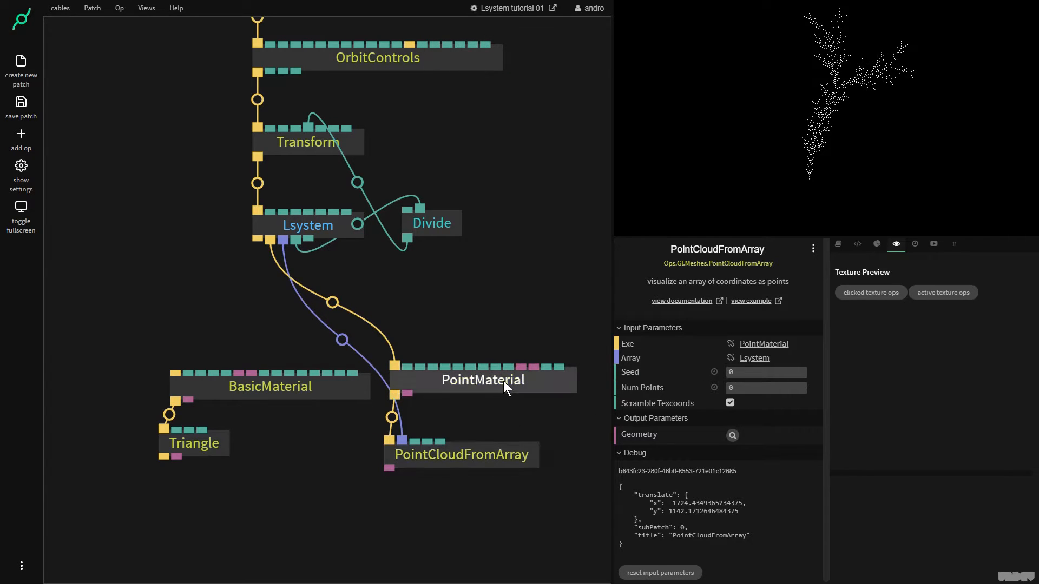
pyautogui.moveTo(749, 360); pyautogui.dragTo(774, 376)
pyautogui.click(753, 360)
pyautogui.write('1')
pyautogui.scroll(6, 852, 79)
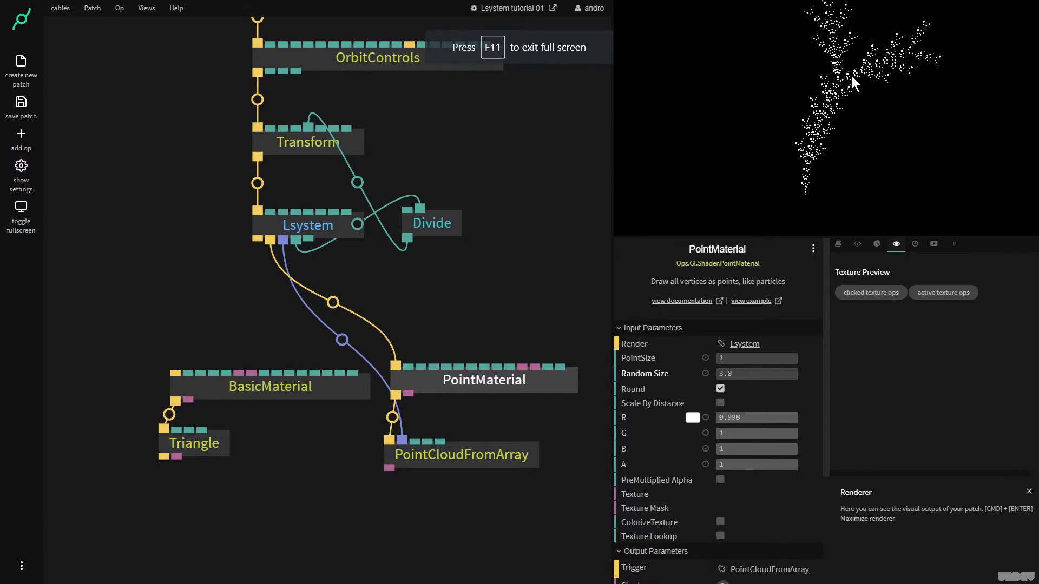
pyautogui.moveTo(826, 98); pyautogui.dragTo(787, 164)
pyautogui.scroll(-4, 785, 165)
# Step: Add a SimpleSpline op to the patch and place it beside PointCloudFromArray
pyautogui.moveTo(480, 310); pyautogui.dragTo(457, 408)
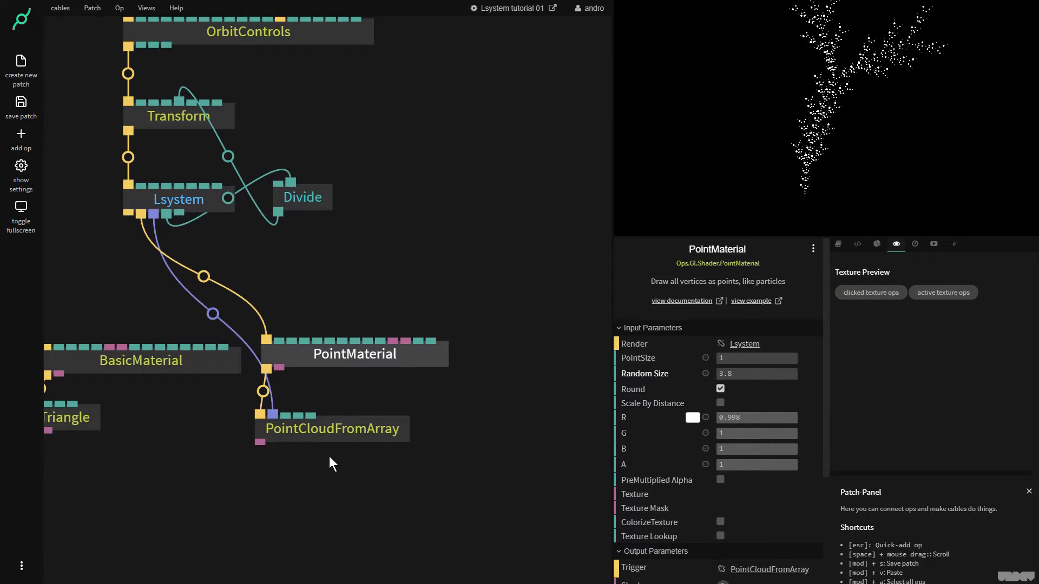
pyautogui.click(500, 352)
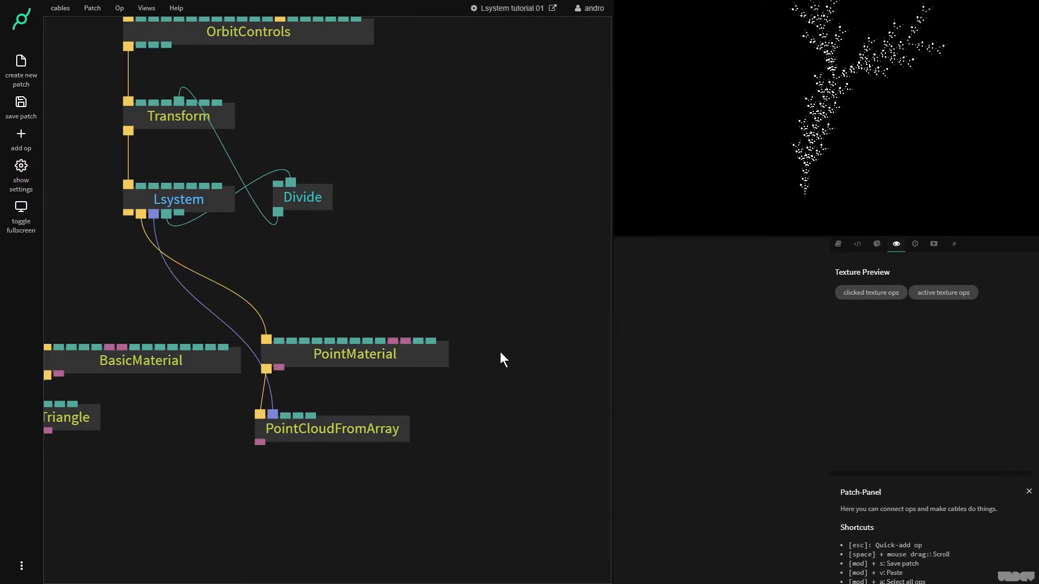
pyautogui.press('Escape')
pyautogui.write('spline')
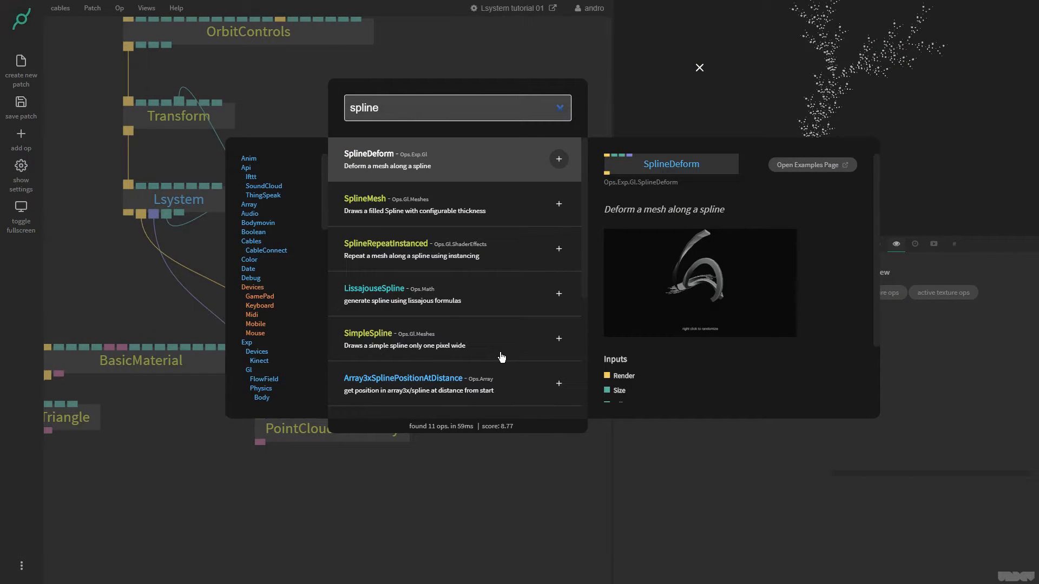
pyautogui.click(494, 351)
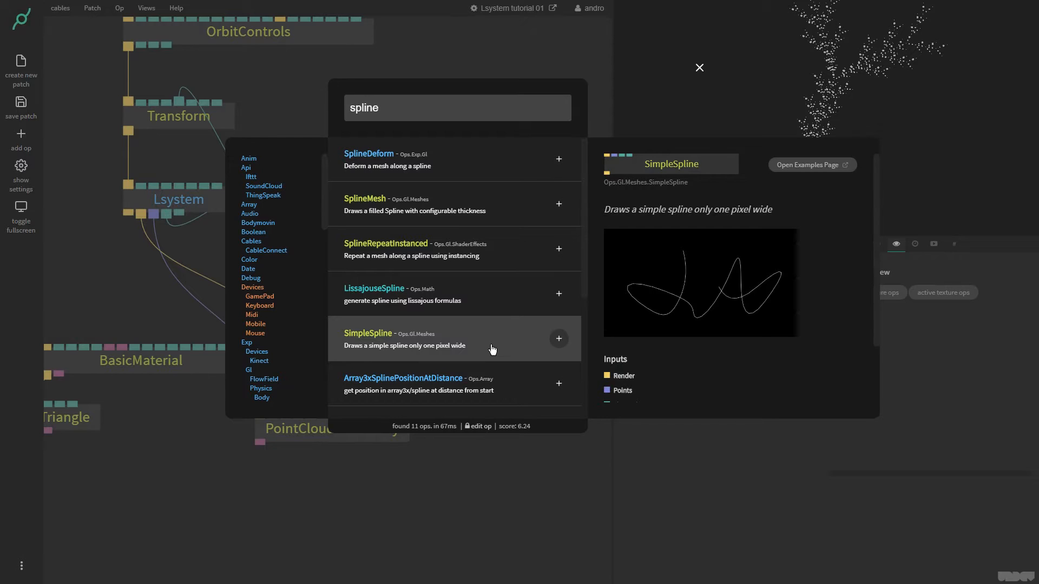
pyautogui.click(493, 349)
pyautogui.moveTo(420, 310); pyautogui.dragTo(577, 437)
# Step: Add a BasicMaterial op feeding SimpleSpline's Render input and link Lsystem's Line/point trigger to it
pyautogui.moveTo(495, 431); pyautogui.dragTo(486, 363)
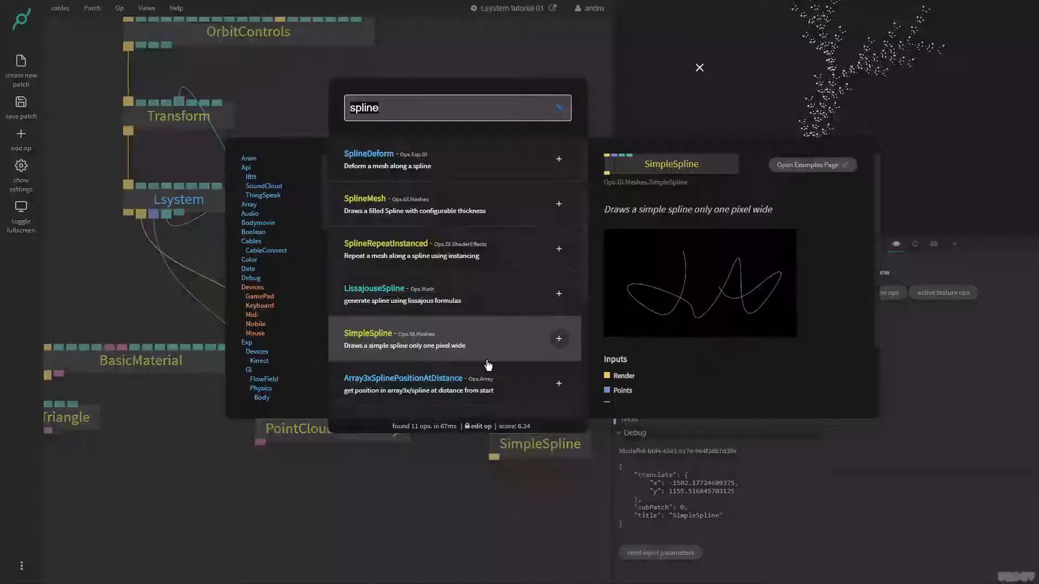
pyautogui.write('basic')
pyautogui.press('Return')
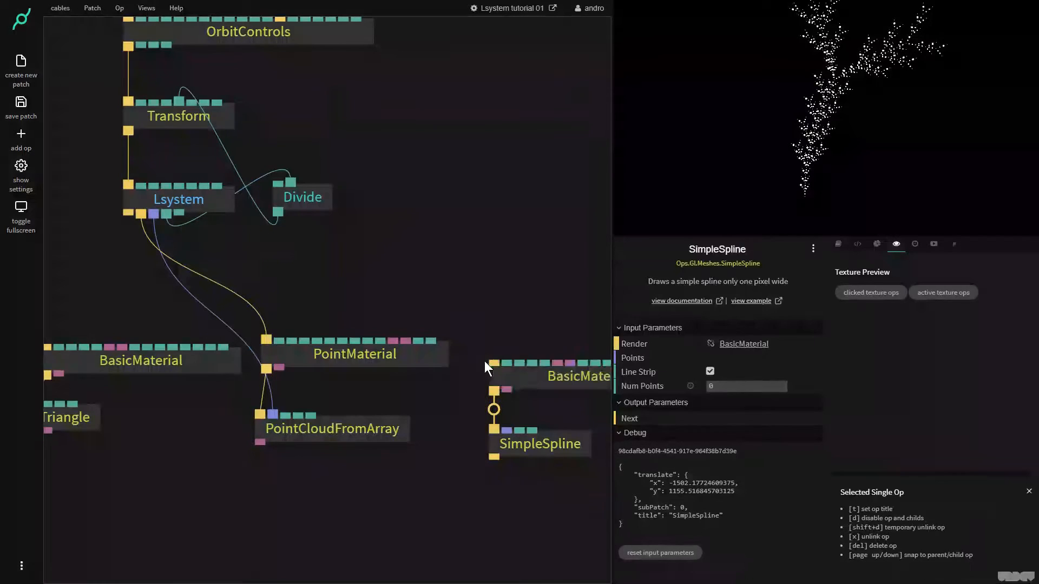
pyautogui.moveTo(141, 213); pyautogui.dragTo(492, 362)
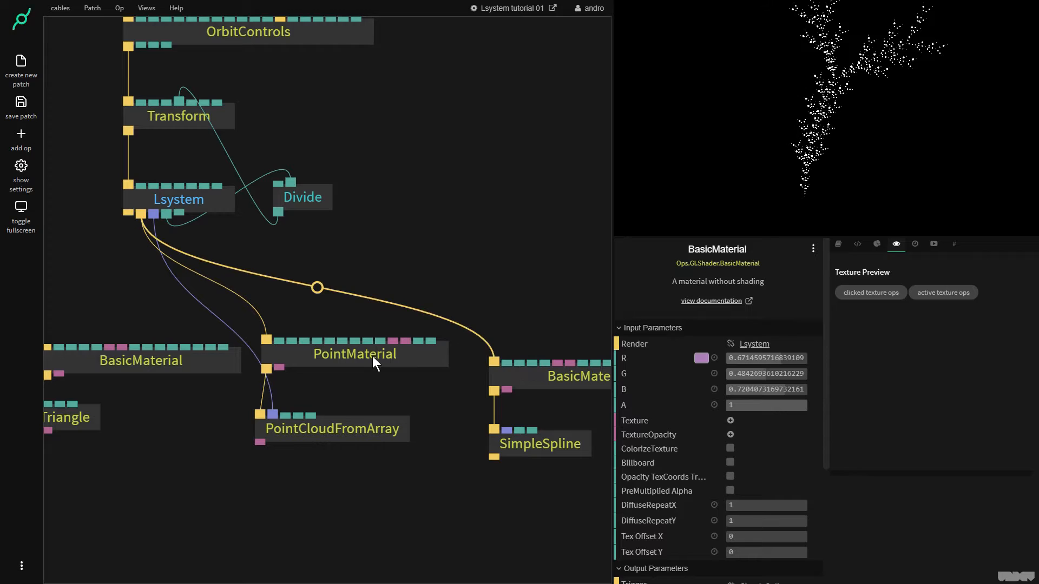
# Step: Unlink PointMaterial from Lsystem and feed Lsystem's Points output into SimpleSpline's Points input
pyautogui.click(372, 356)
pyautogui.rightClick(203, 275)
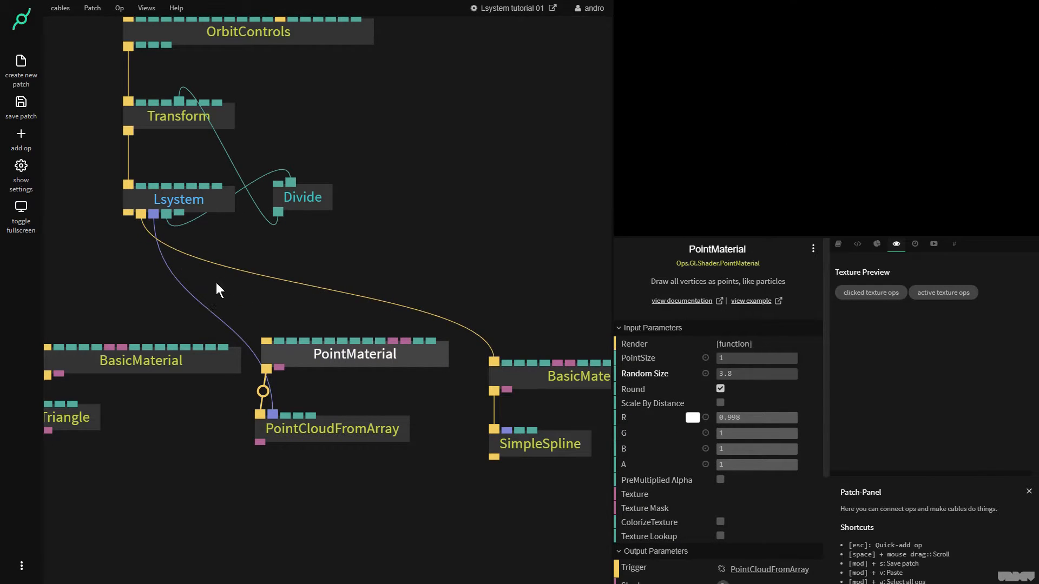
pyautogui.click(534, 446)
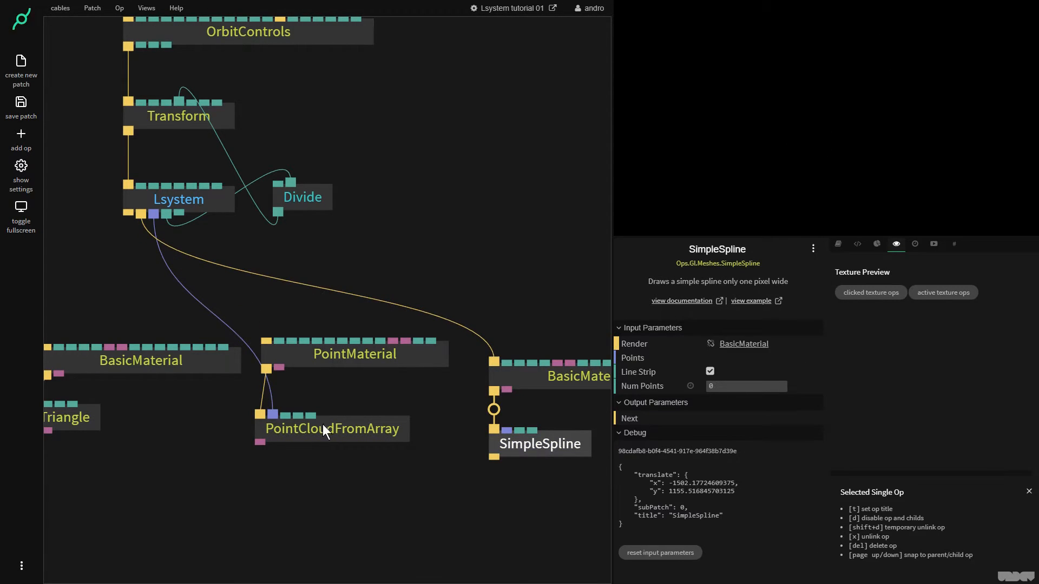
pyautogui.moveTo(154, 214); pyautogui.dragTo(506, 433)
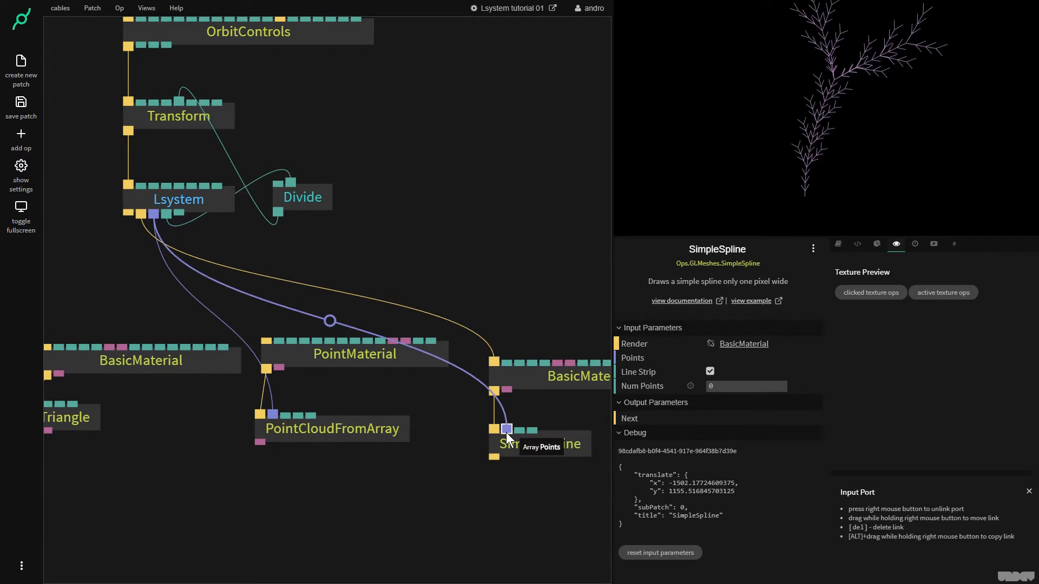
pyautogui.moveTo(844, 122); pyautogui.dragTo(909, 99)
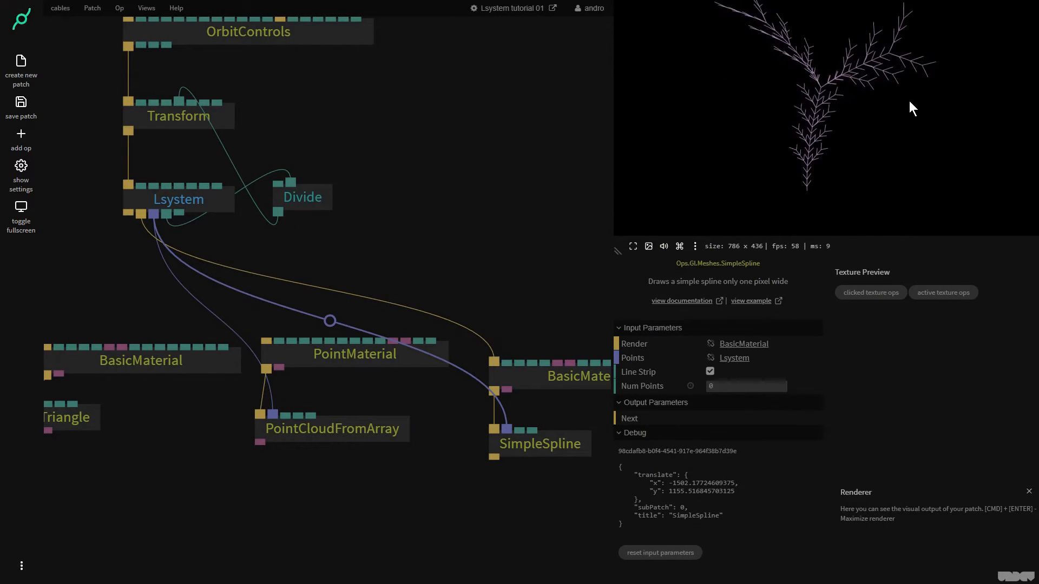
# Step: Adjust SimpleSpline's Num Points to 9.38
pyautogui.moveTo(586, 403); pyautogui.dragTo(435, 295)
pyautogui.scroll(-3, 434, 293)
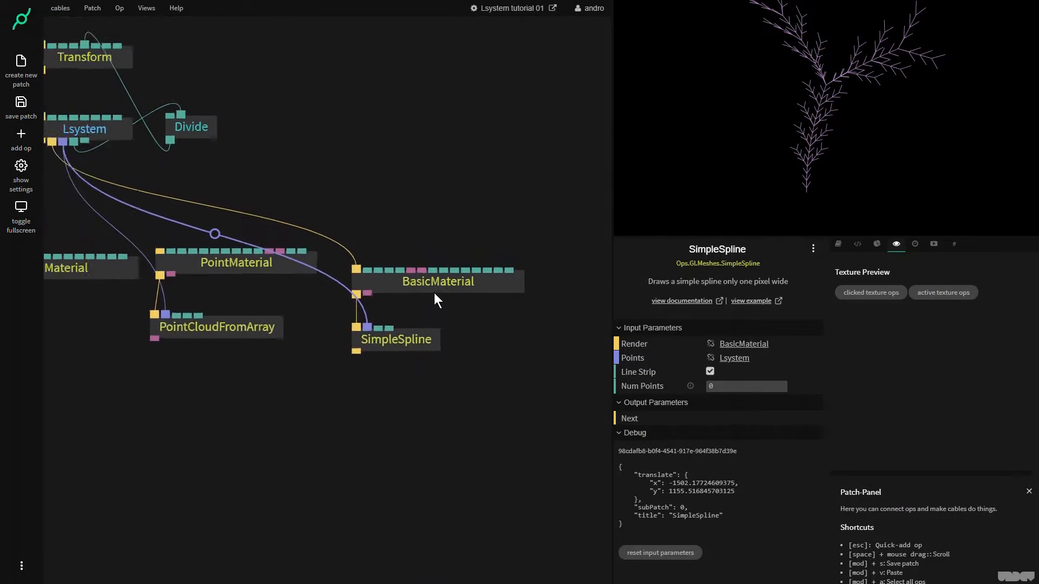
pyautogui.moveTo(377, 199); pyautogui.dragTo(436, 254)
pyautogui.click(473, 388)
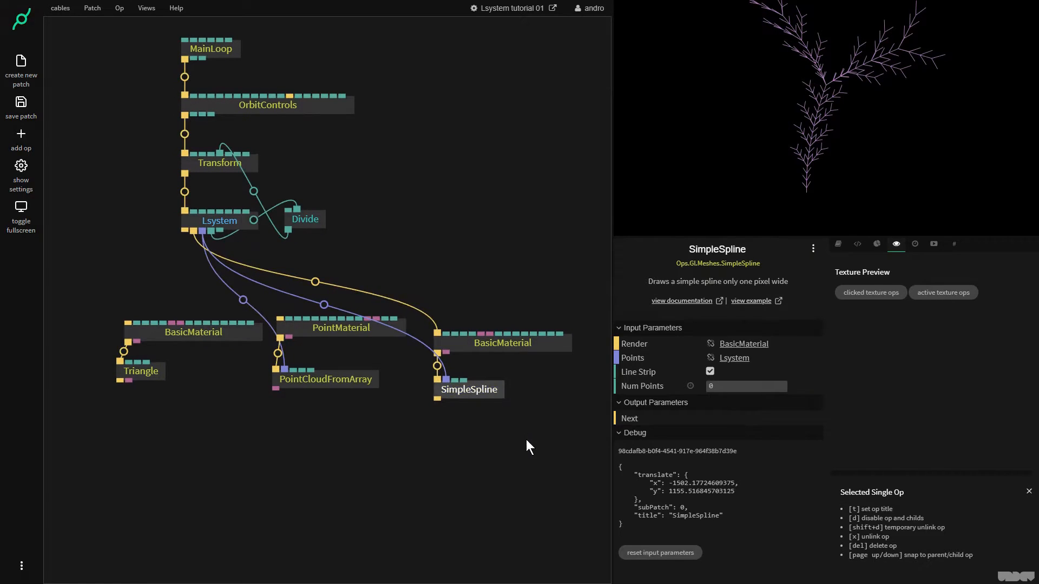
pyautogui.moveTo(735, 385); pyautogui.dragTo(738, 385)
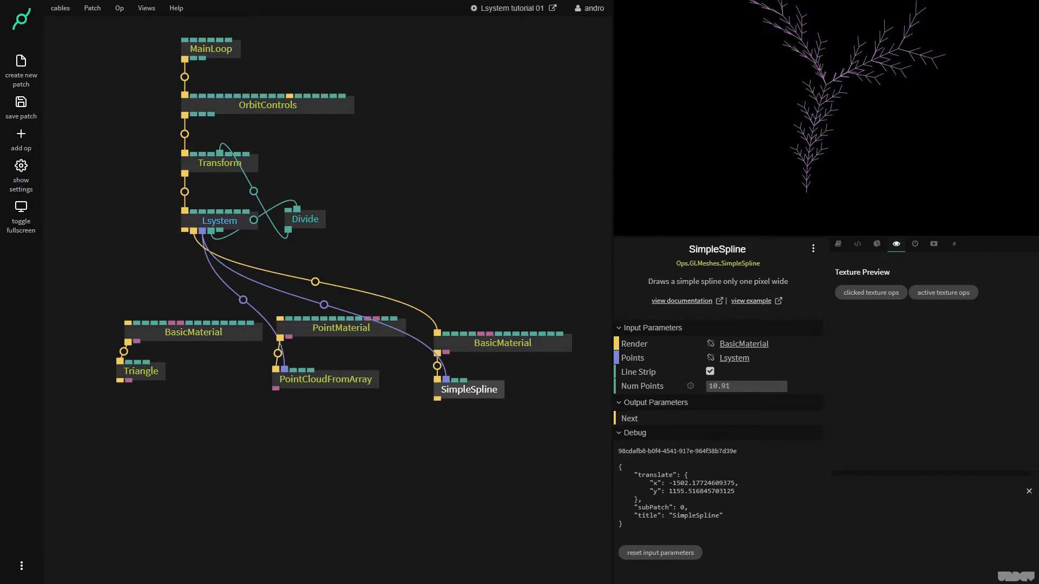
pyautogui.moveTo(738, 385); pyautogui.dragTo(756, 385)
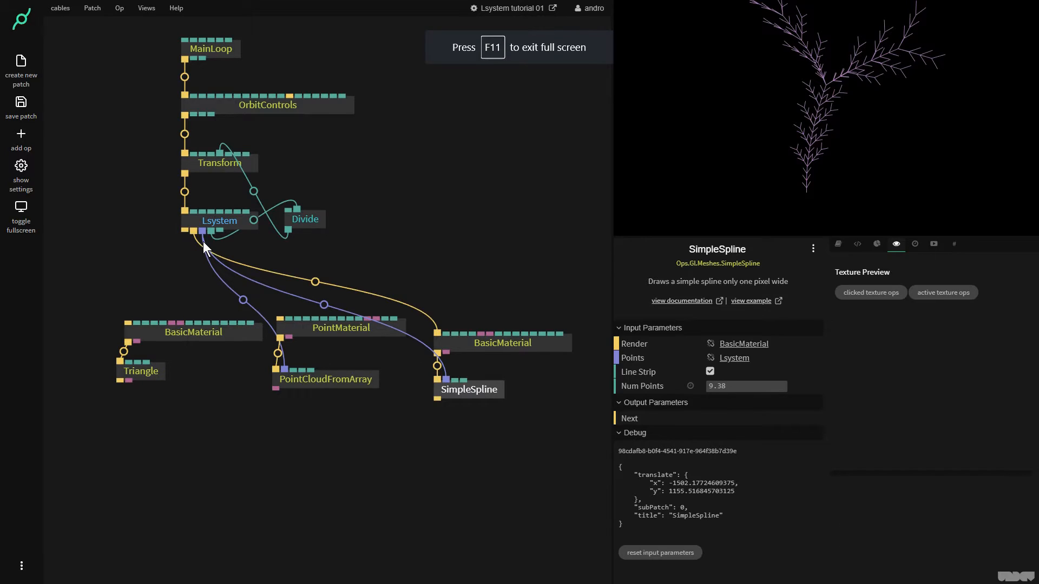
# Step: Reconnect Lsystem's Line/point trigger to PointMaterial and its geometry trigger to the triangles' BasicMaterial
pyautogui.moveTo(193, 229); pyautogui.dragTo(280, 317)
pyautogui.moveTo(185, 230); pyautogui.dragTo(127, 322)
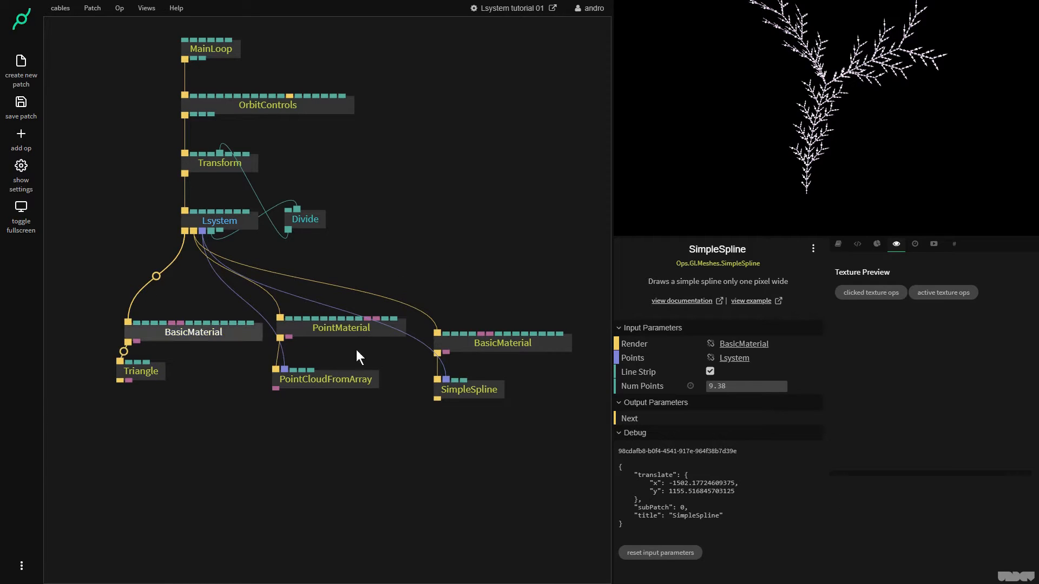
# Step: Colour the triangles' BasicMaterial red with G and B at 0, and PointMaterial green with R and B at 0
pyautogui.moveTo(786, 376); pyautogui.dragTo(763, 389)
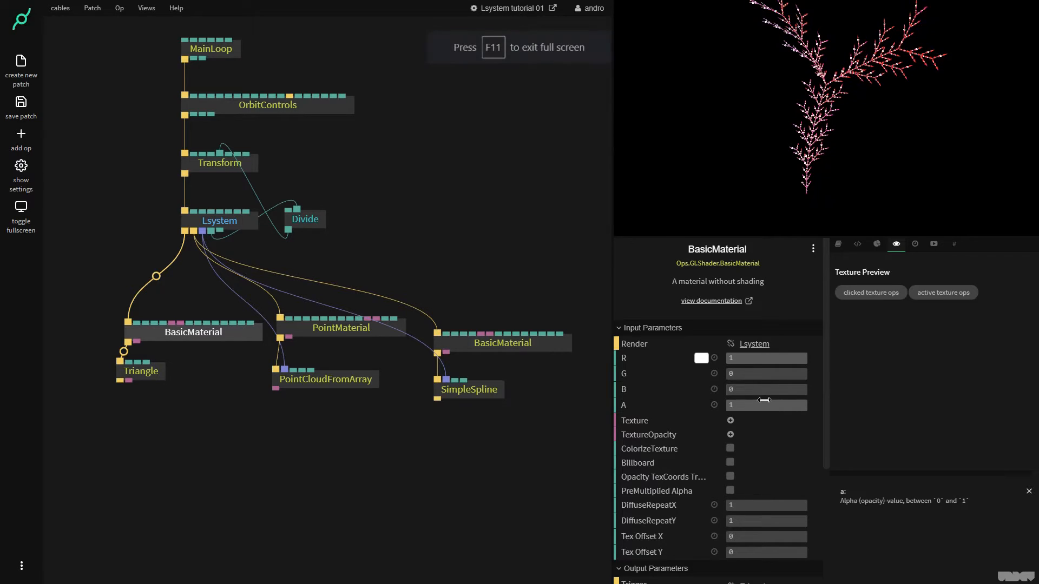
pyautogui.moveTo(324, 375); pyautogui.dragTo(336, 369)
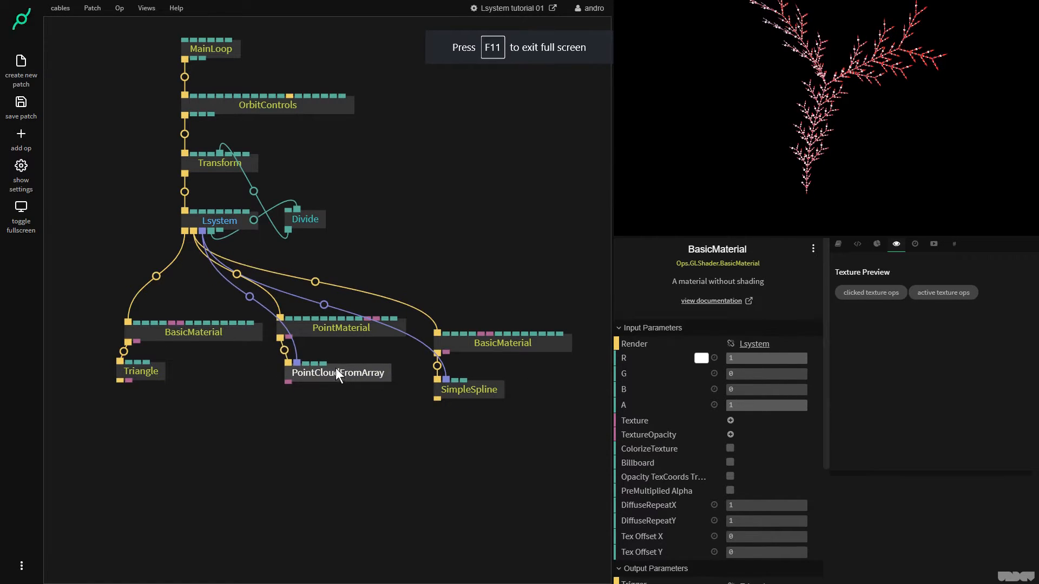
pyautogui.click(333, 329)
pyautogui.moveTo(770, 418); pyautogui.dragTo(755, 449)
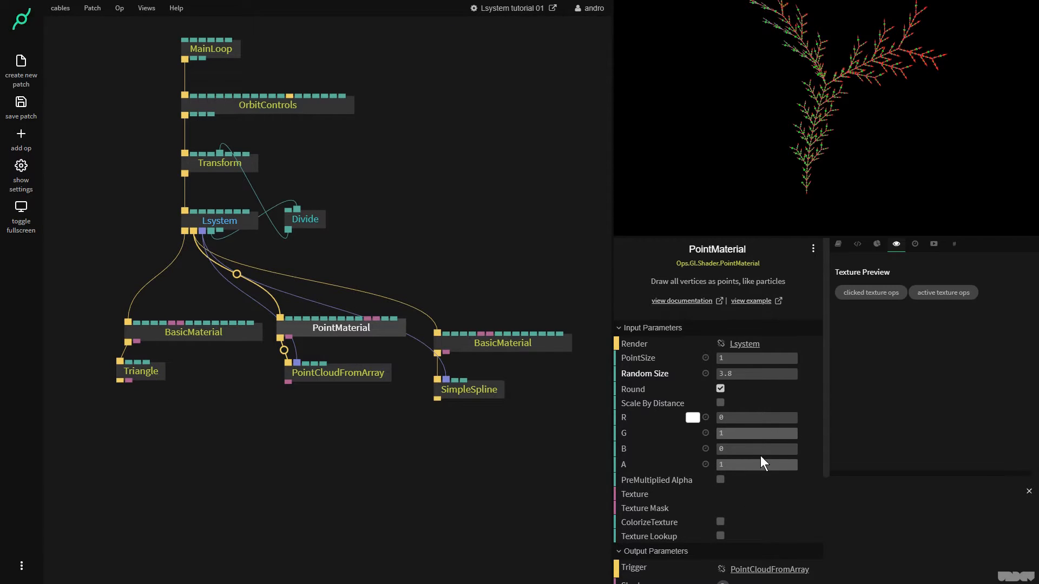
# Step: Colour the spline's BasicMaterial blue with R 0, G 0 and B 1, and zoom in on the rendered plant
pyautogui.click(483, 343)
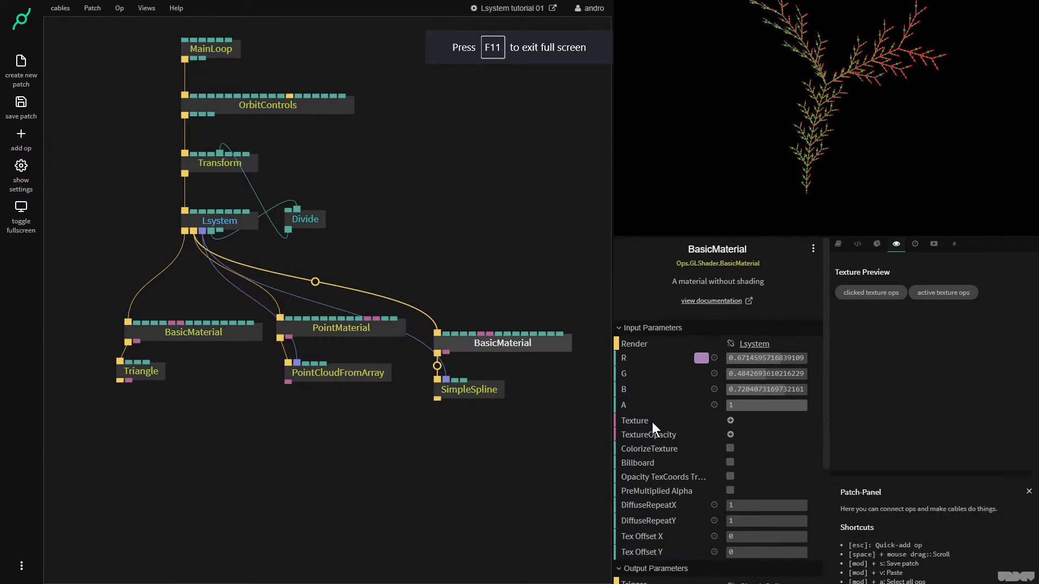
pyautogui.moveTo(769, 358); pyautogui.dragTo(755, 358)
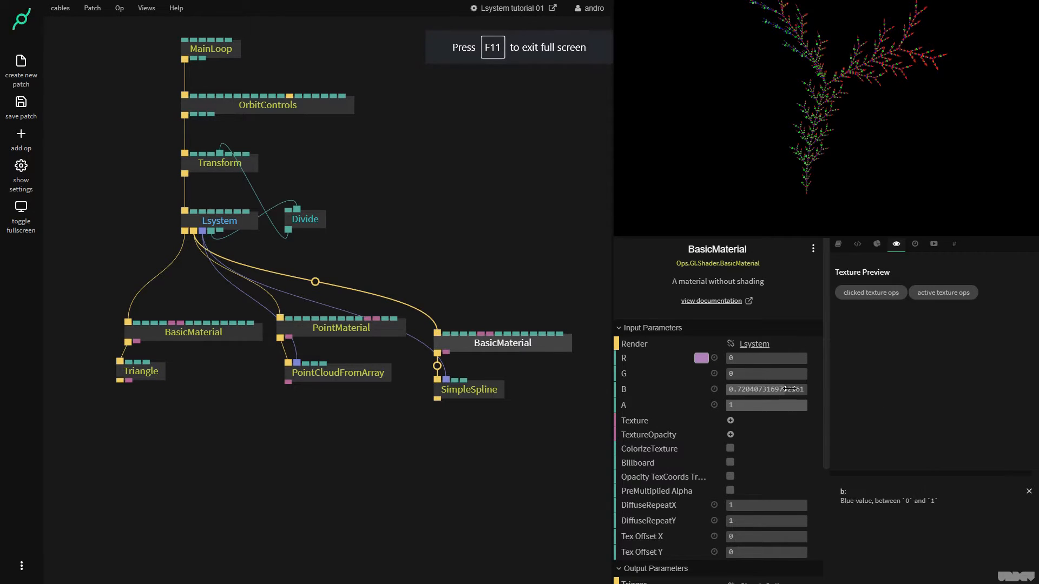
pyautogui.scroll(5, 805, 111)
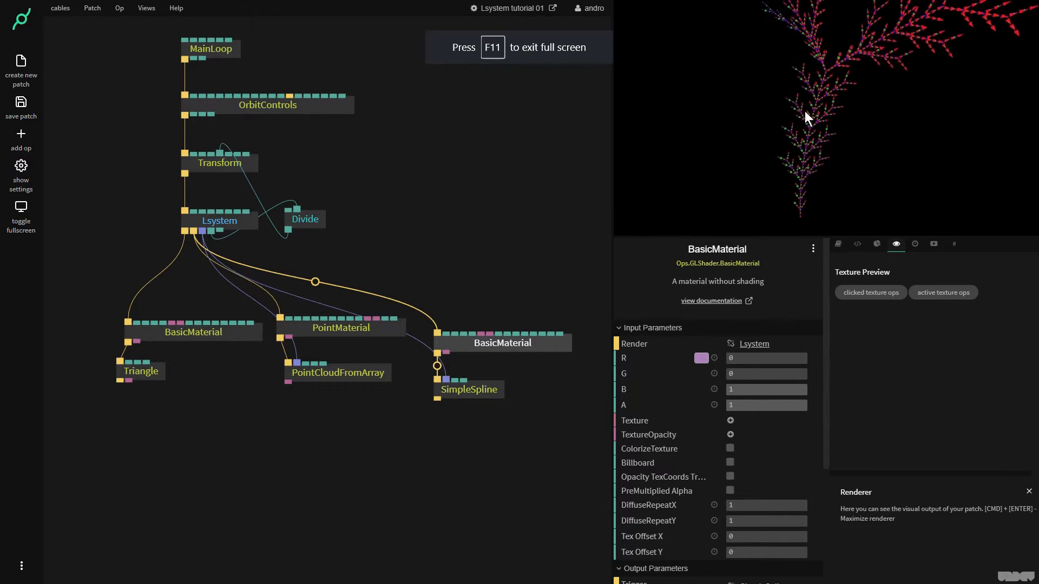
# Step: Set the alpha of the triangles' BasicMaterial to 0.471 and view the whole plant from another angle
pyautogui.click(180, 336)
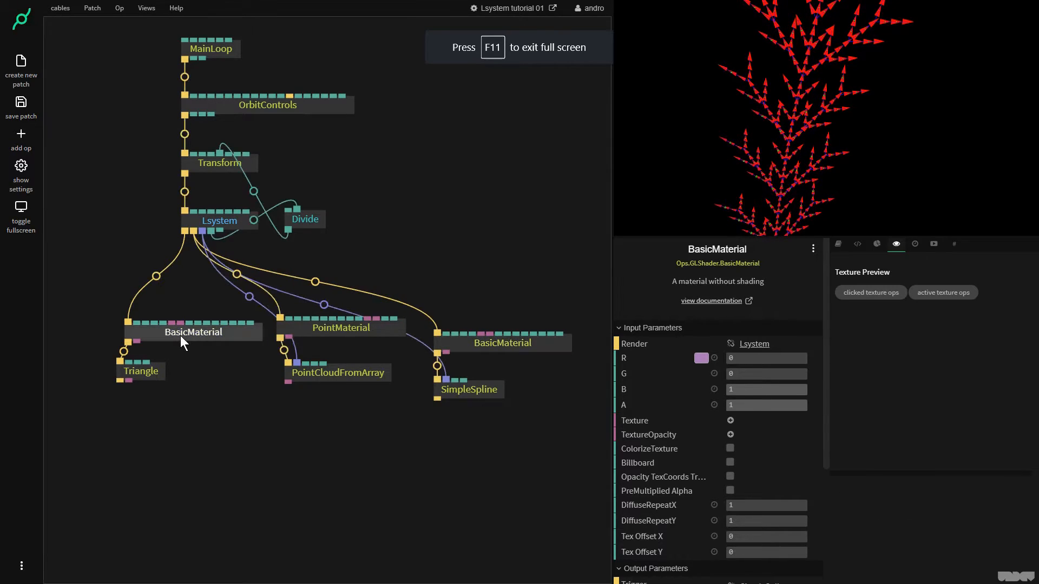
pyautogui.moveTo(779, 410); pyautogui.dragTo(747, 409)
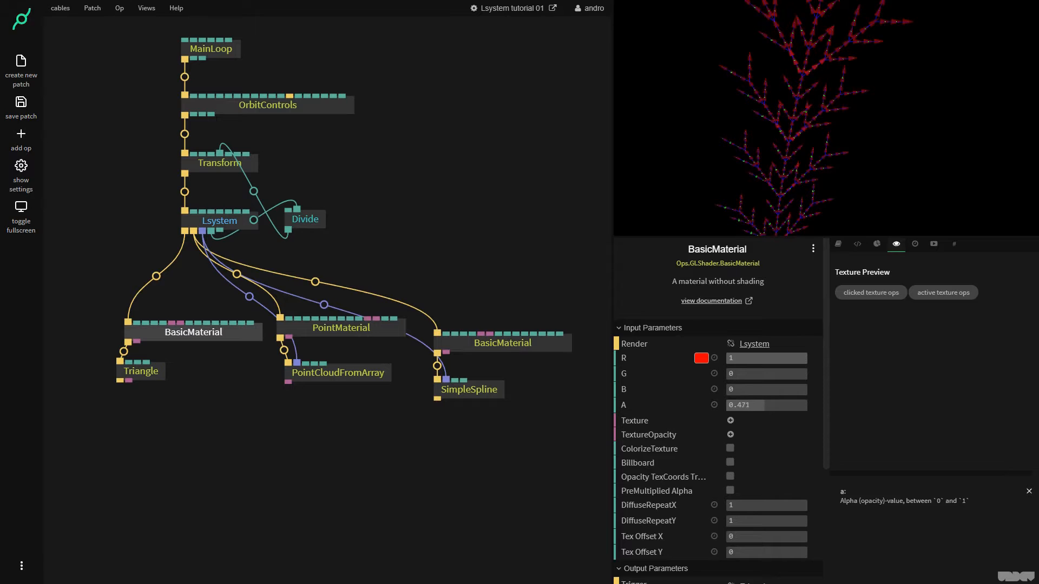
pyautogui.scroll(-6, 775, 144)
pyautogui.moveTo(865, 112); pyautogui.dragTo(737, 111)
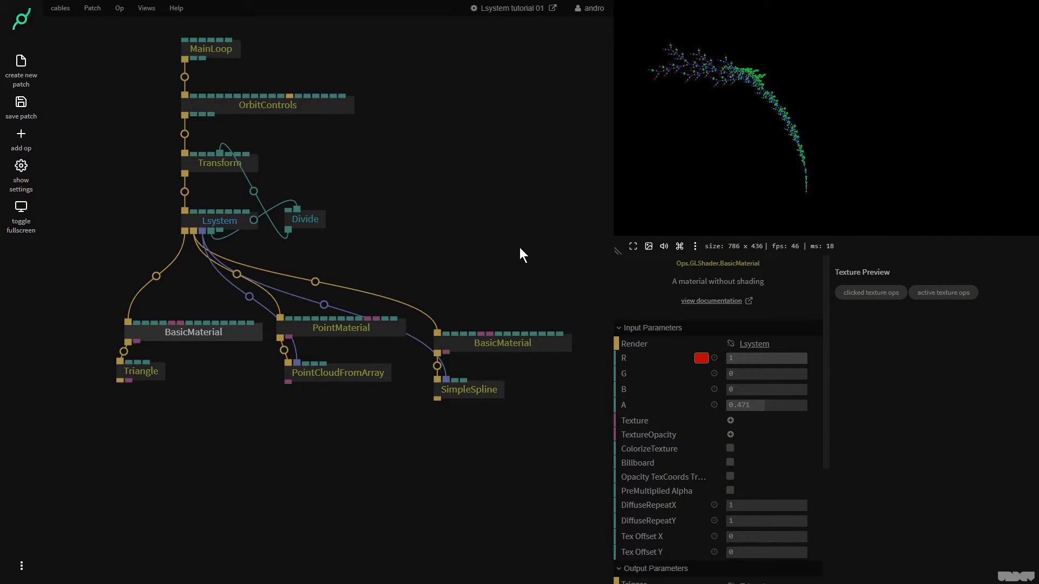
# Step: Space out the patch by moving the triangle, point-cloud and spline op groups, each with its material, further below Lsystem
pyautogui.scroll(-2, 486, 237)
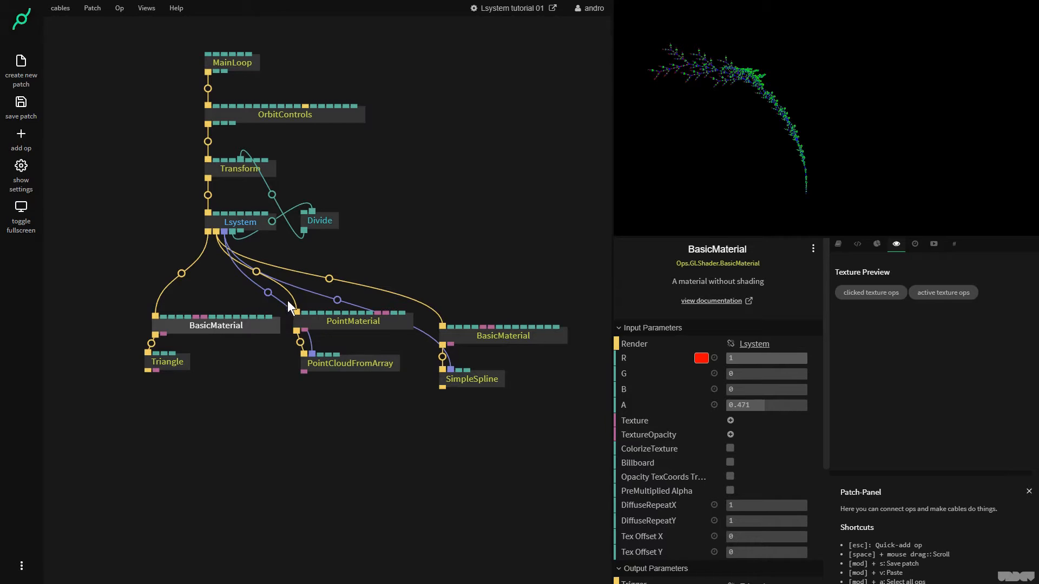
pyautogui.moveTo(231, 393); pyautogui.dragTo(79, 294)
pyautogui.moveTo(192, 324); pyautogui.dragTo(173, 383)
pyautogui.moveTo(398, 410); pyautogui.dragTo(256, 268)
pyautogui.moveTo(355, 320)
pyautogui.mouseDown()
pyautogui.moveTo(360, 375)
pyautogui.moveTo(345, 317)
pyautogui.mouseUp()
pyautogui.moveTo(392, 399); pyautogui.dragTo(295, 275)
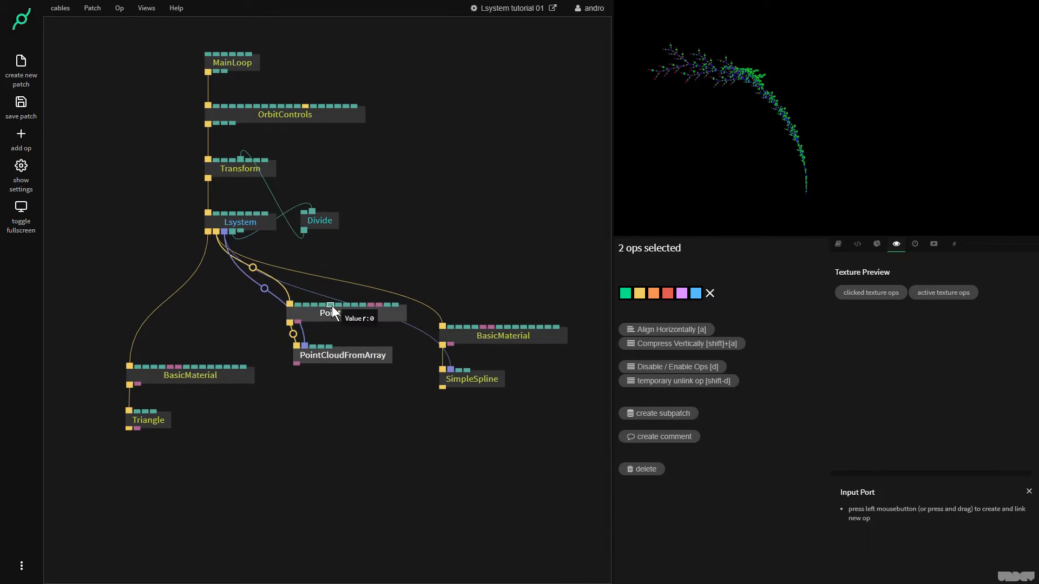
pyautogui.moveTo(338, 313); pyautogui.dragTo(340, 381)
pyautogui.moveTo(546, 406); pyautogui.dragTo(426, 282)
pyautogui.moveTo(493, 336); pyautogui.dragTo(518, 382)
pyautogui.click(489, 309)
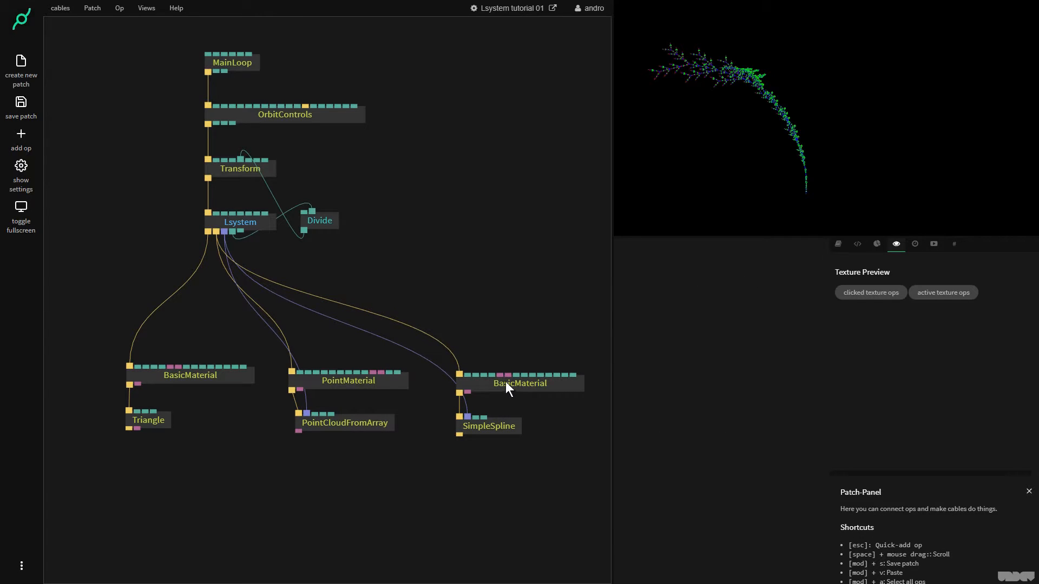
# Step: Replace Lsystem's Rule 1 with XXFXXFXXFXXFZZFXXXZFfff
pyautogui.click(234, 221)
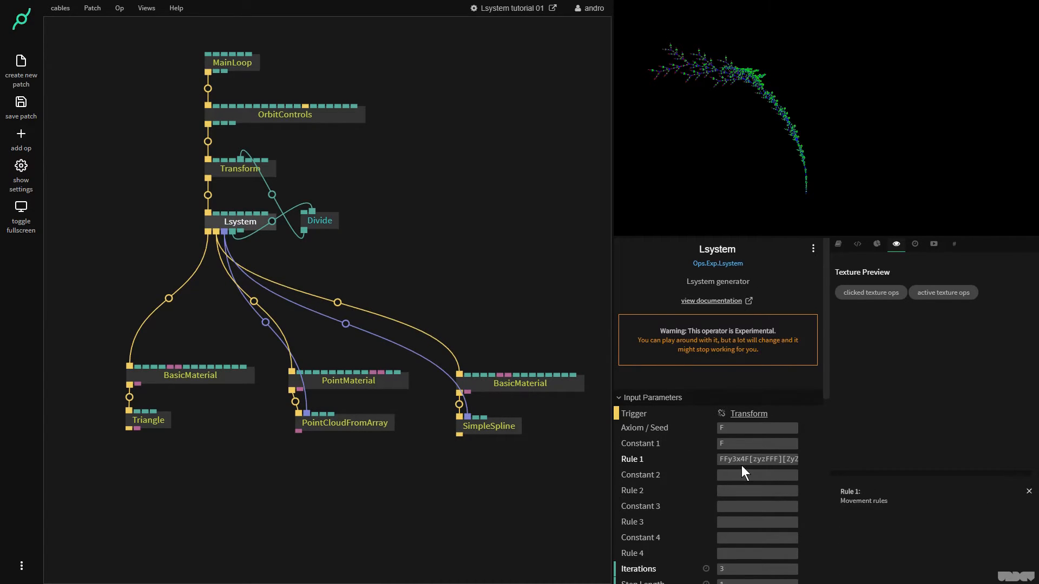
pyautogui.click(749, 461)
pyautogui.hotkey('ctrl', 'a')
pyautogui.press('BackSpace')
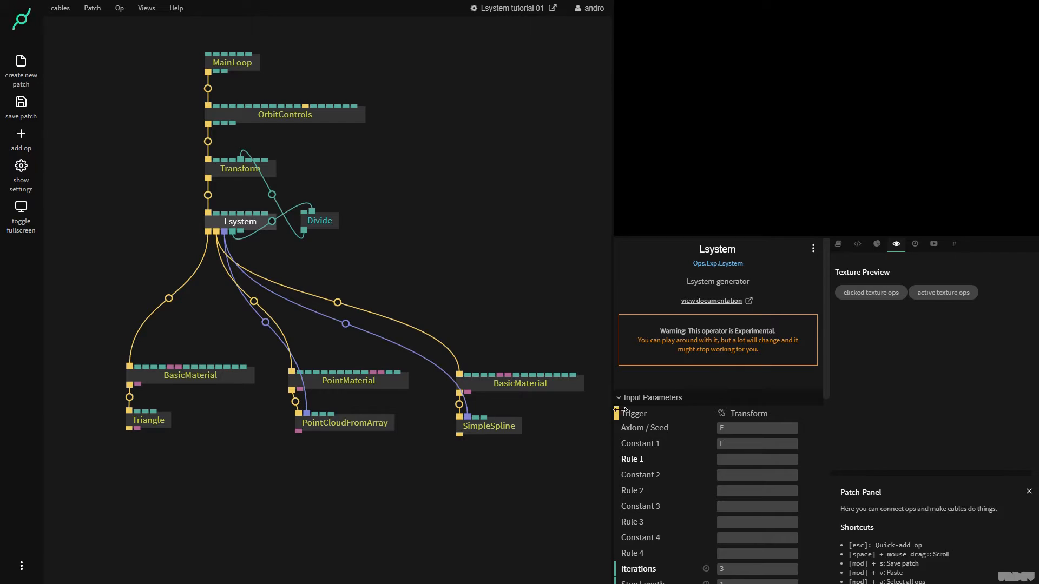
pyautogui.write('FXXFXXFZZFXXXZFfff')
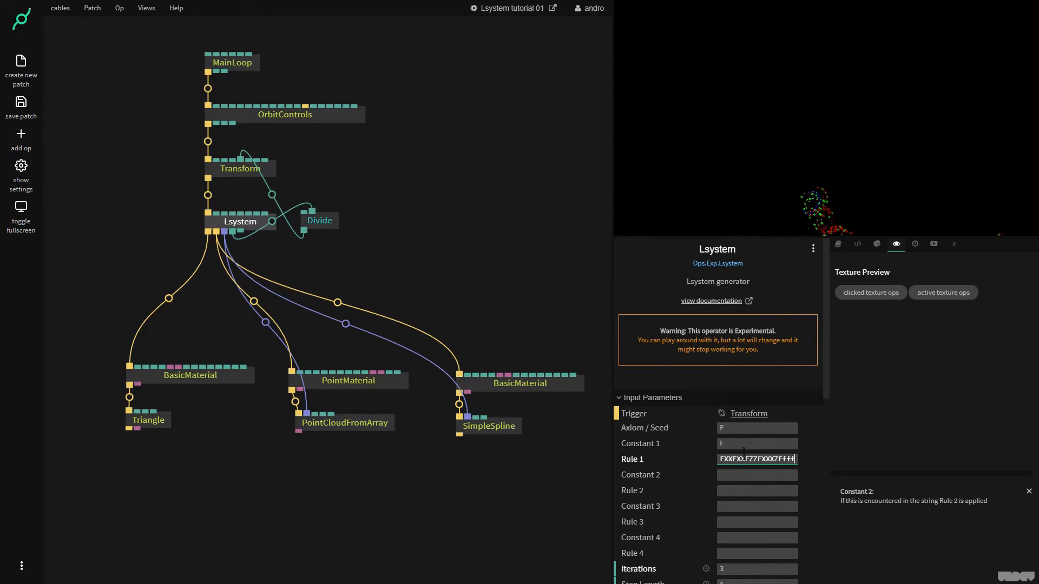
pyautogui.press('Return')
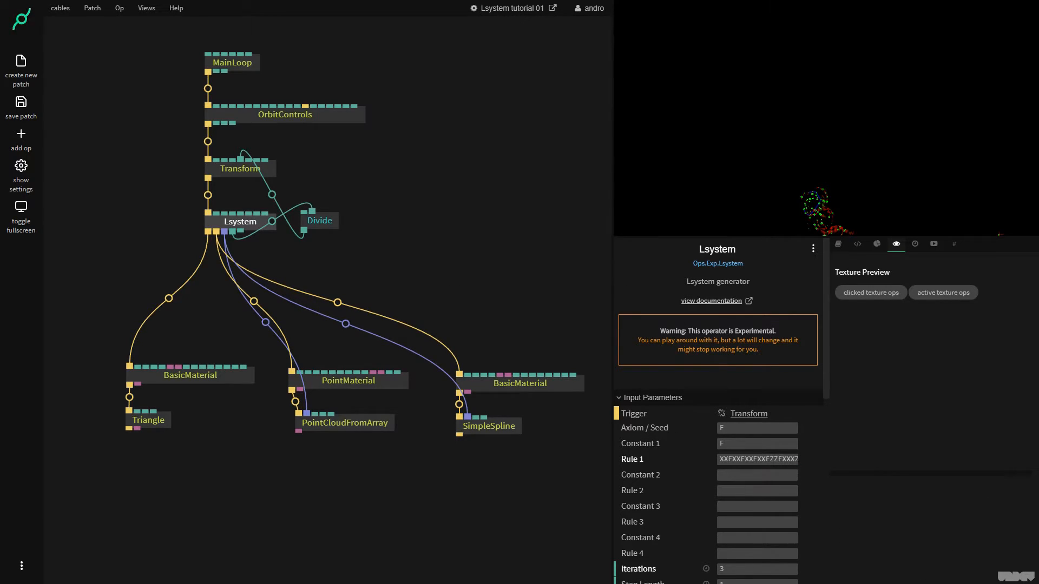
# Step: Define Lsystem's second rule with Constant 2 as f and Rule 2 as [|ffxxx|>]<<<
pyautogui.write('[|ffxxx|>]<<<')
pyautogui.click(744, 475)
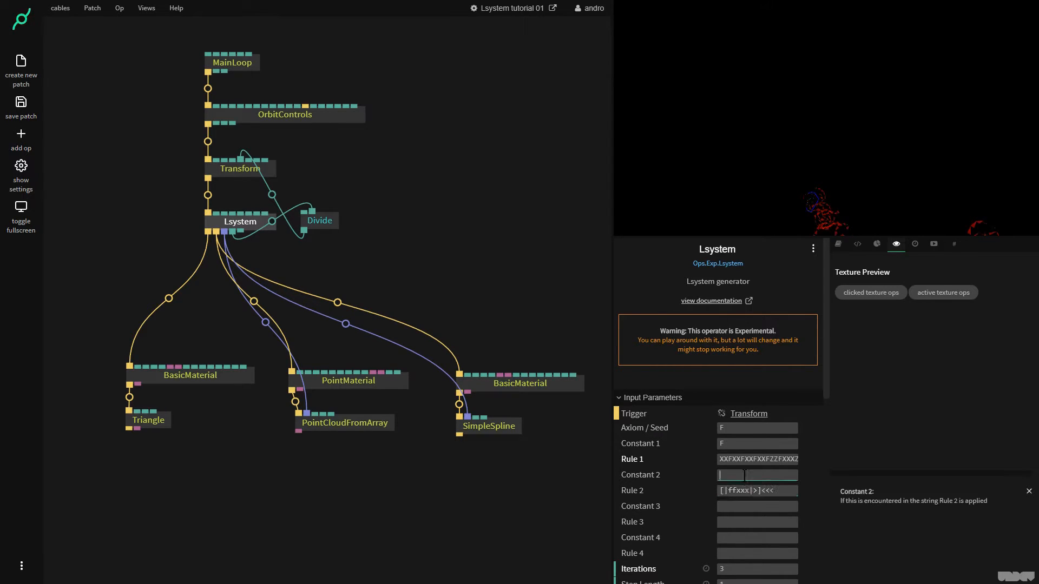
pyautogui.write('f')
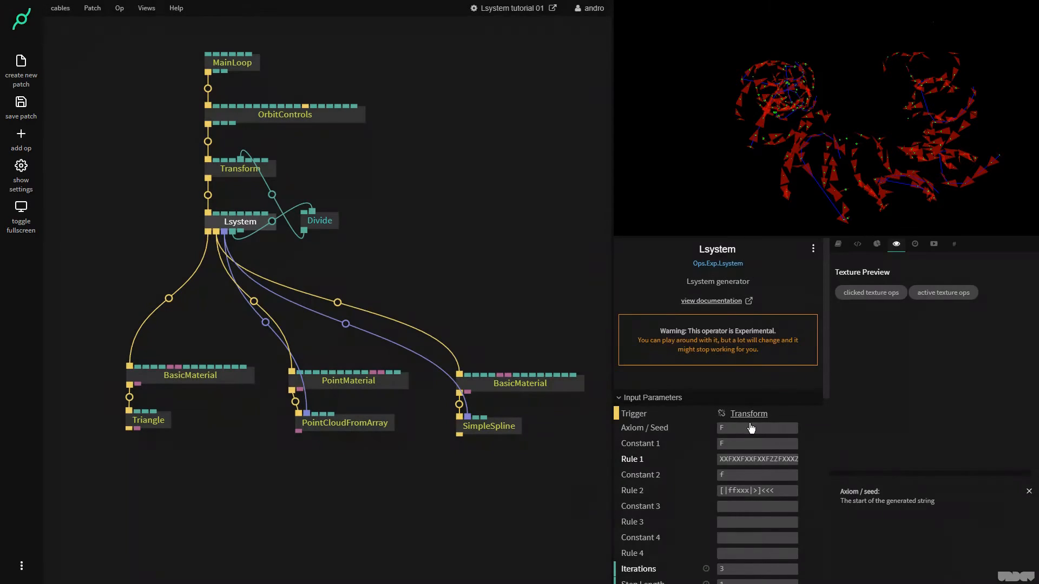
# Step: Set Lsystem's Default Angle to 60 and its Step Scale Multiplier to 1.005
pyautogui.scroll(-3, 753, 460)
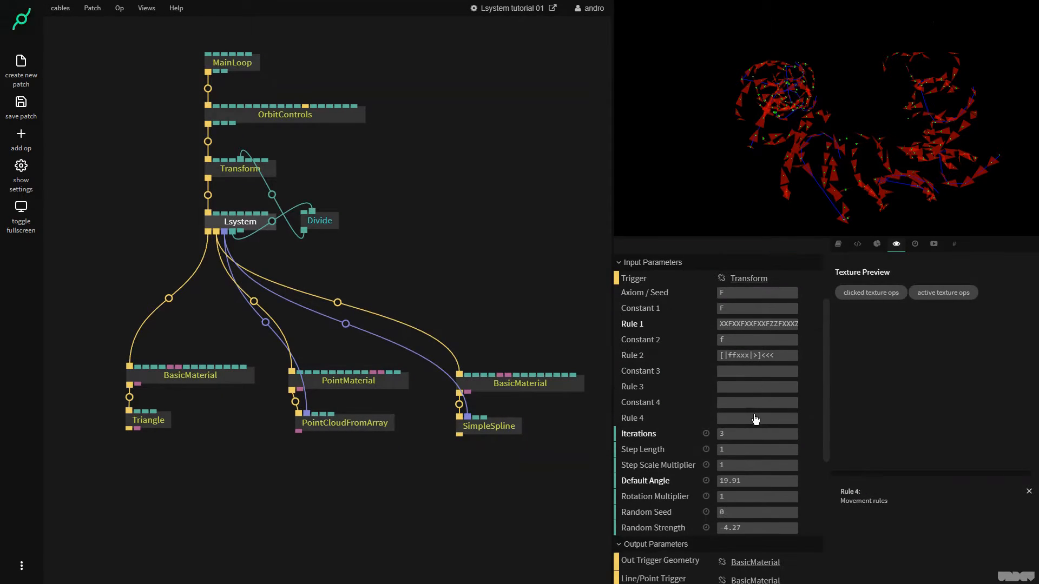
pyautogui.click(746, 480)
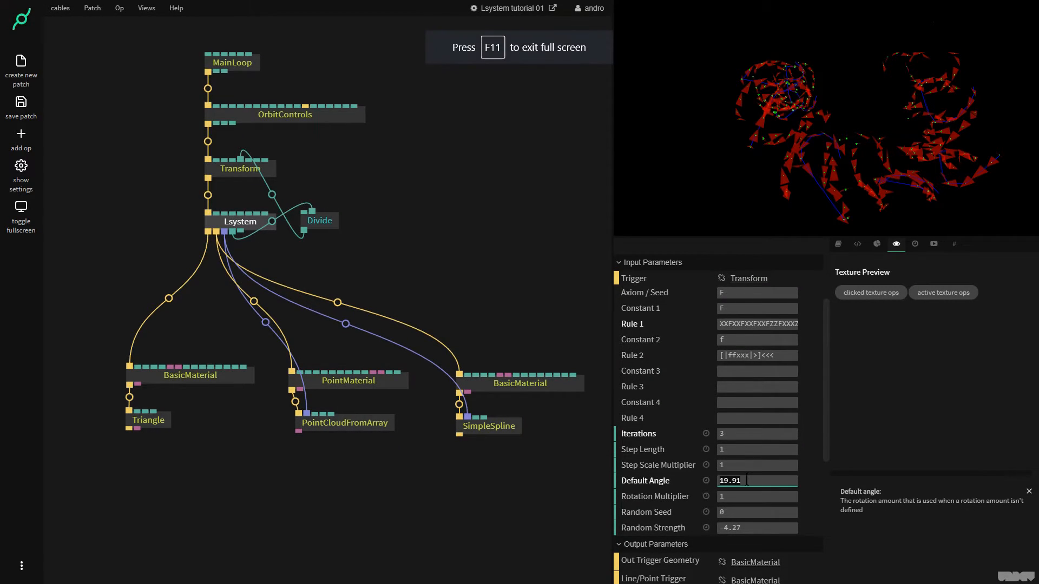
pyautogui.write('60')
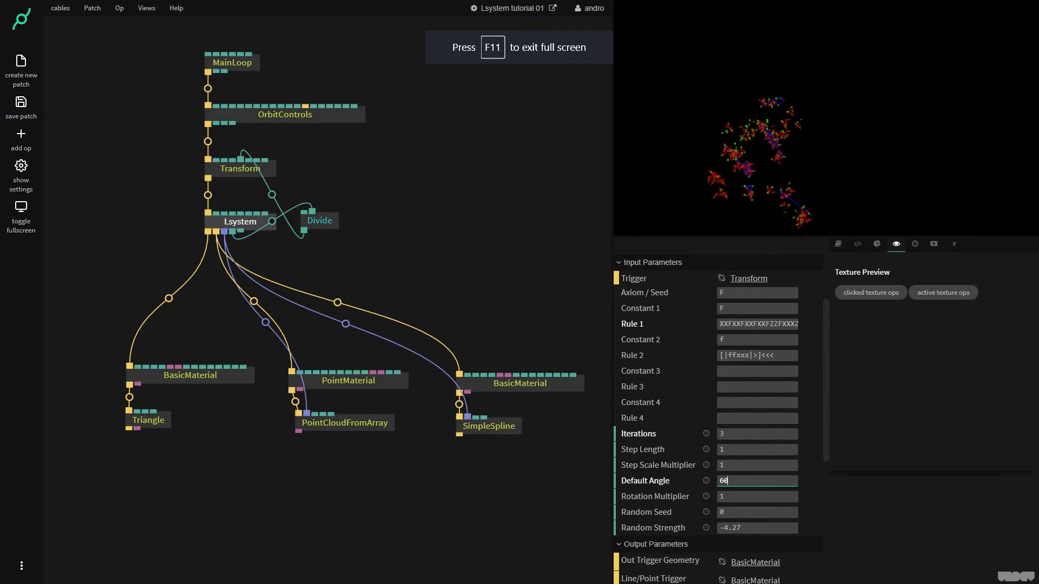
pyautogui.click(761, 464)
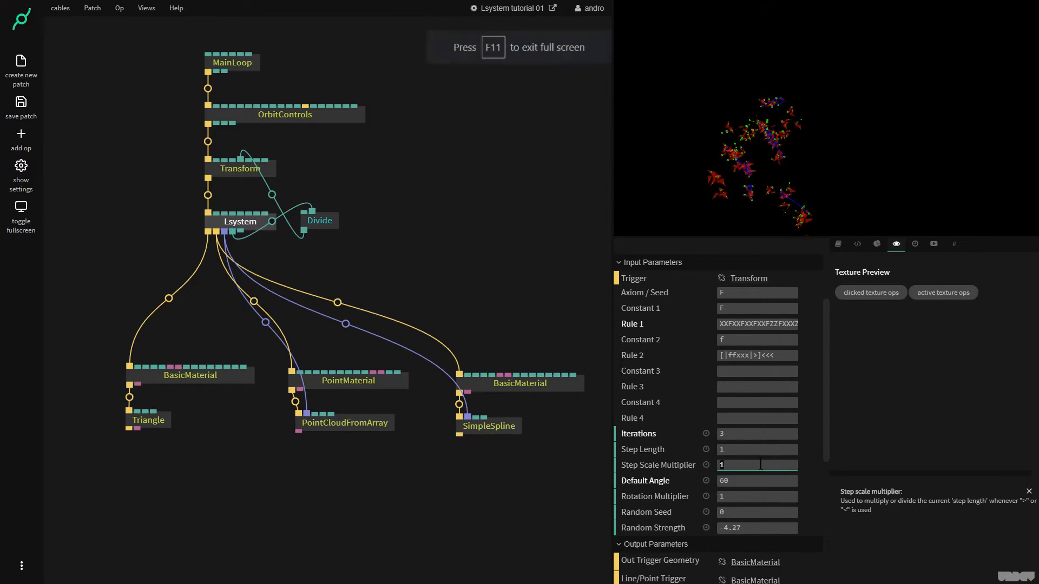
pyautogui.write('5')
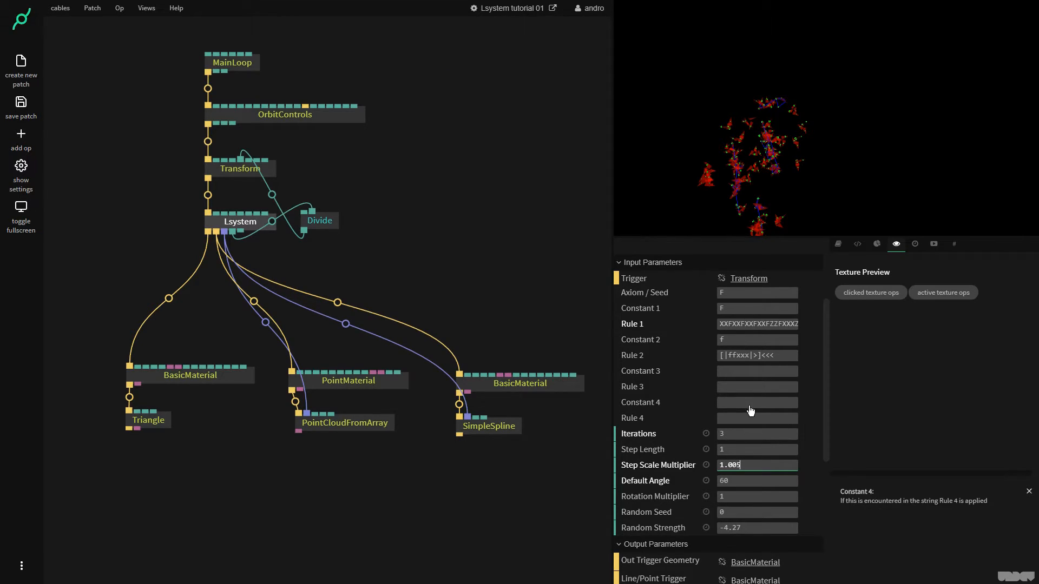
# Step: Disconnect PointMaterial and the spline's BasicMaterial from Lsystem's Line/point trigger, and enlarge the render view
pyautogui.rightClick(254, 301)
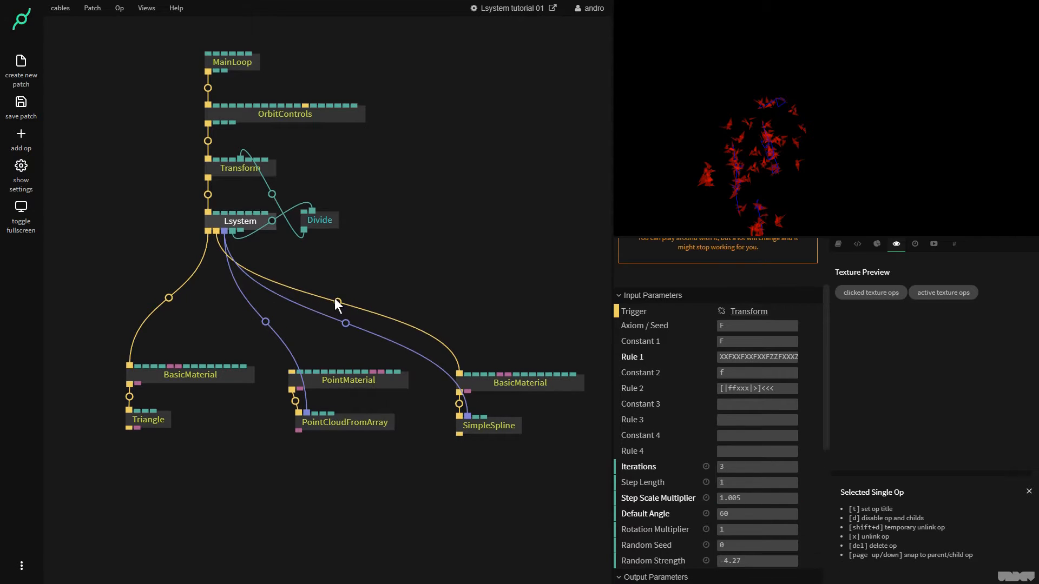
pyautogui.rightClick(337, 302)
pyautogui.moveTo(730, 181); pyautogui.dragTo(839, 151)
pyautogui.scroll(5, 844, 150)
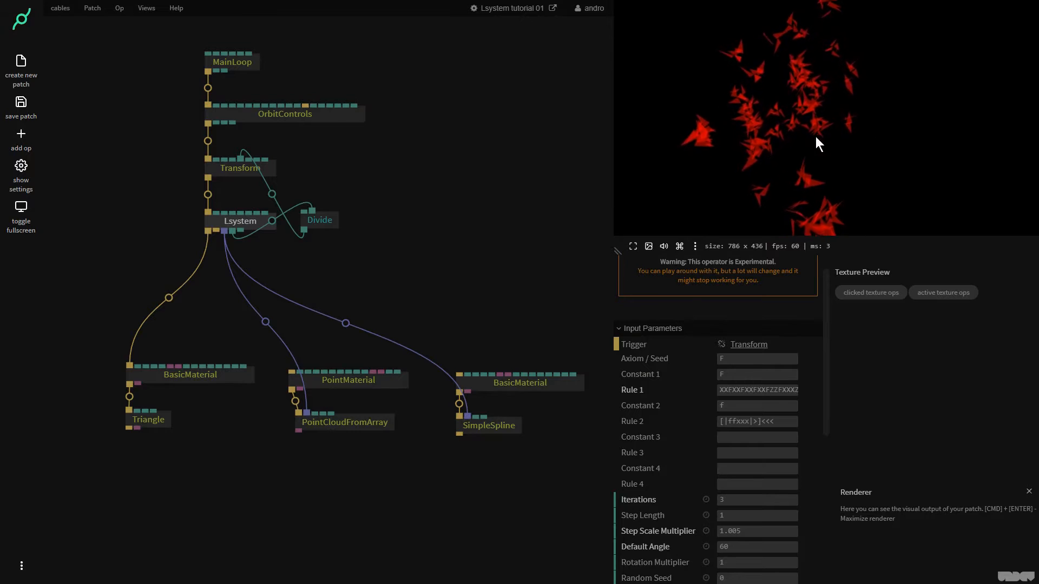
pyautogui.moveTo(615, 251); pyautogui.dragTo(571, 278)
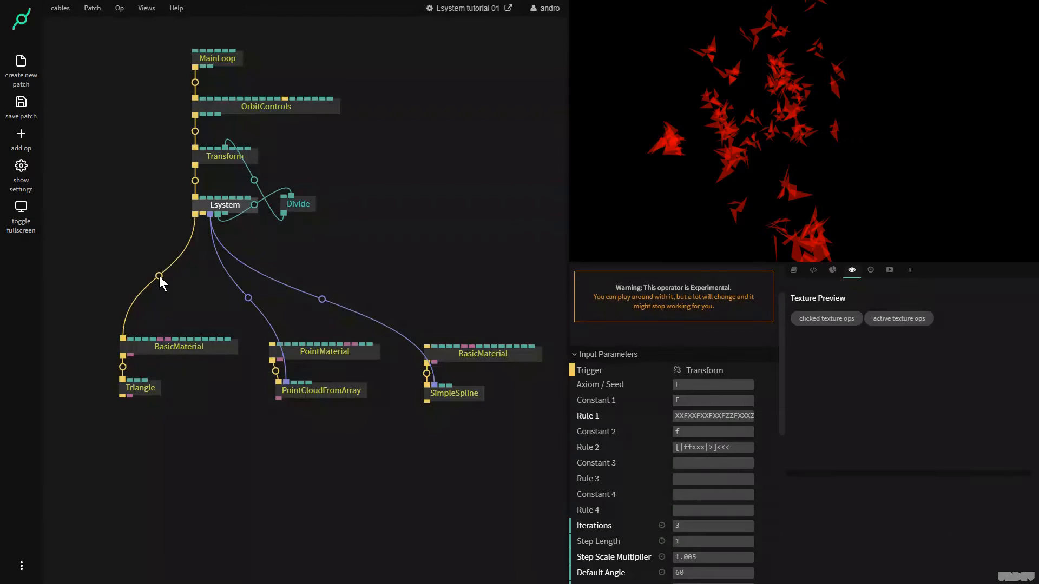
# Step: Disconnect the triangles' BasicMaterial from Lsystem and link the Line/point trigger back to the spline's BasicMaterial
pyautogui.rightClick(159, 276)
pyautogui.moveTo(202, 214); pyautogui.dragTo(427, 347)
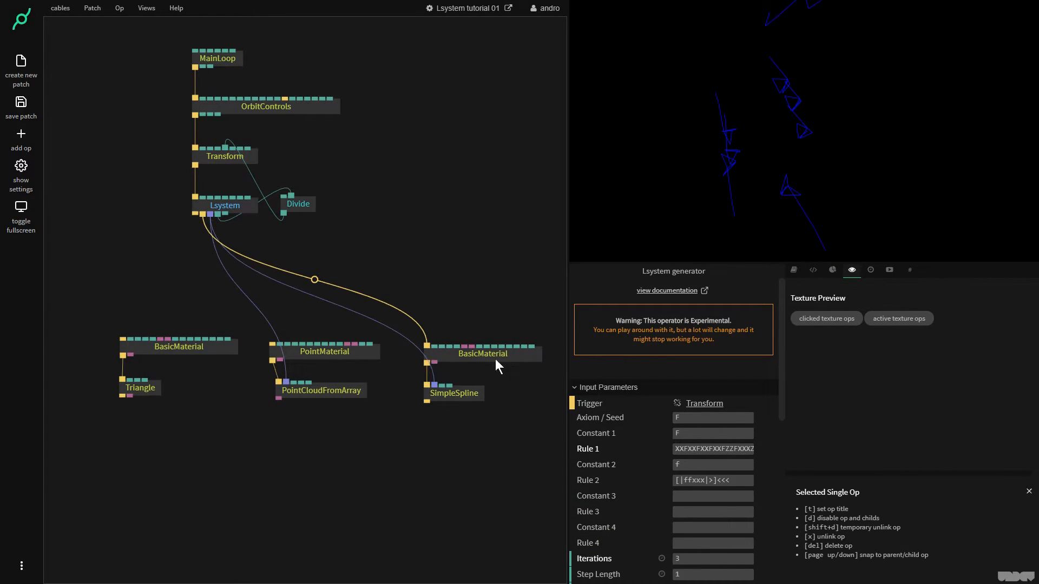
pyautogui.scroll(-5, 713, 189)
pyautogui.moveTo(774, 150); pyautogui.dragTo(831, 129)
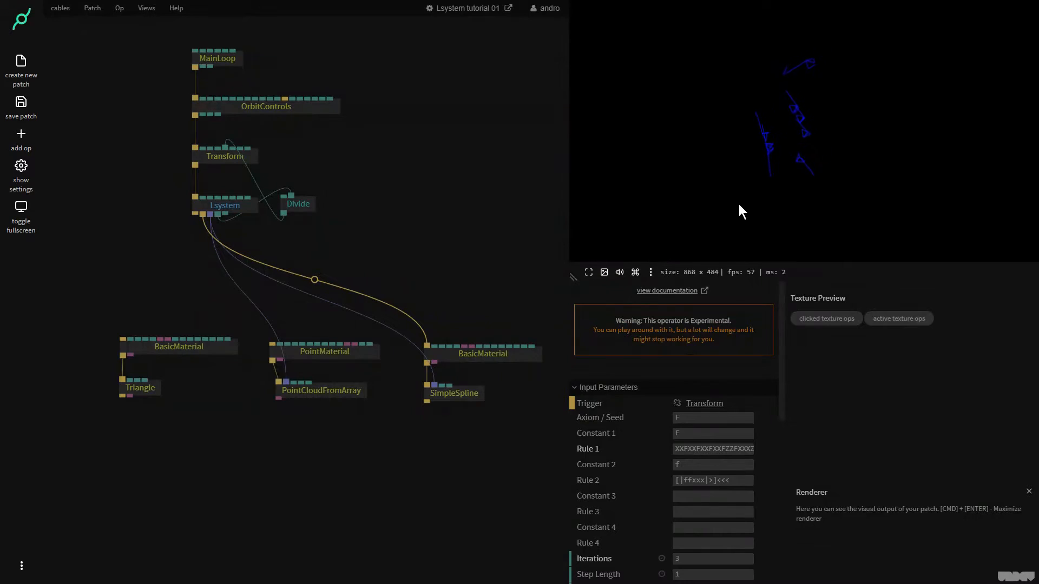
# Step: Set SimpleSpline's Num Points to 0
pyautogui.click(466, 392)
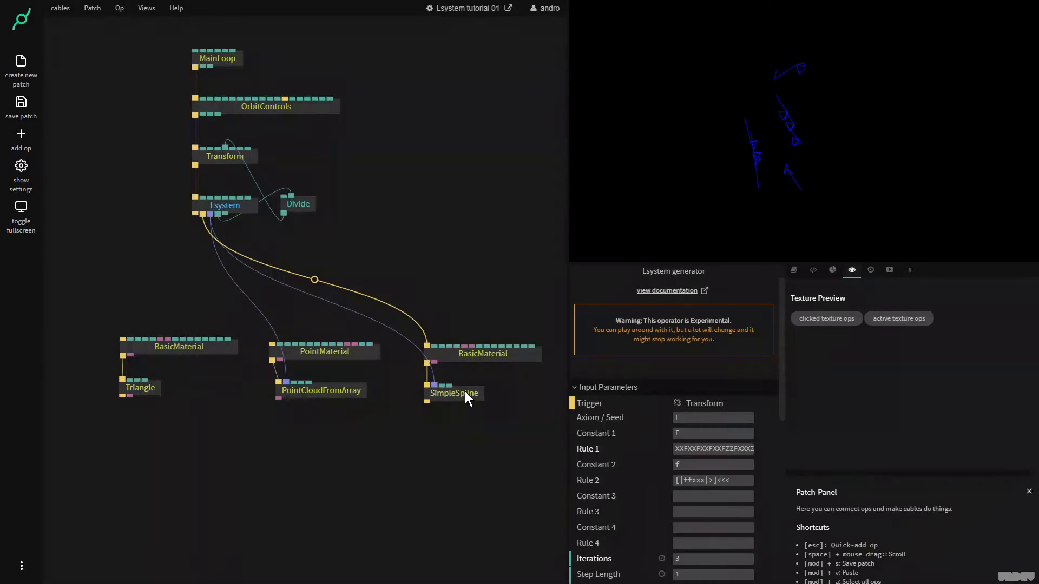
pyautogui.click(698, 406)
pyautogui.write('0')
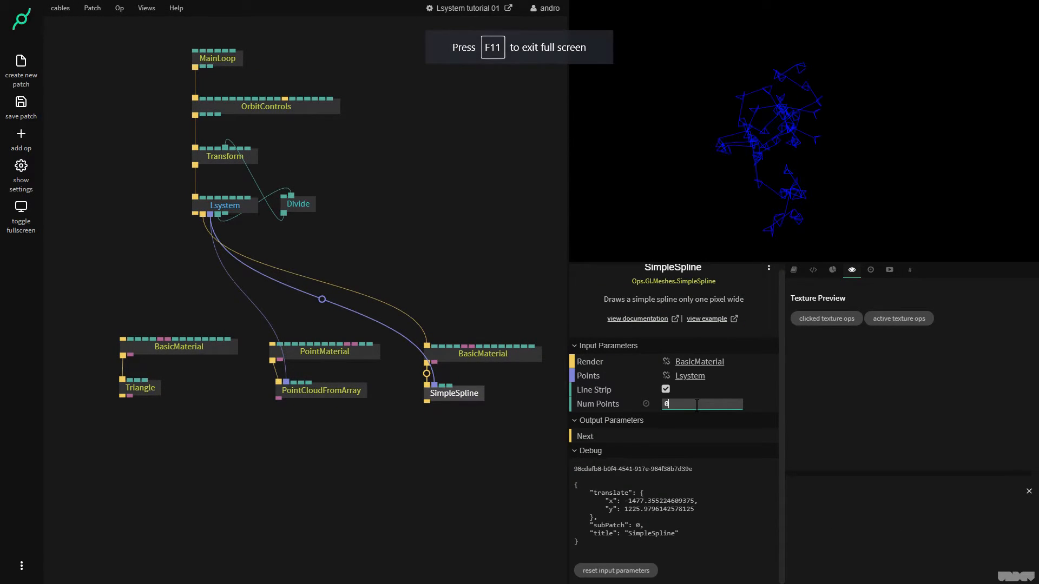
pyautogui.click(747, 230)
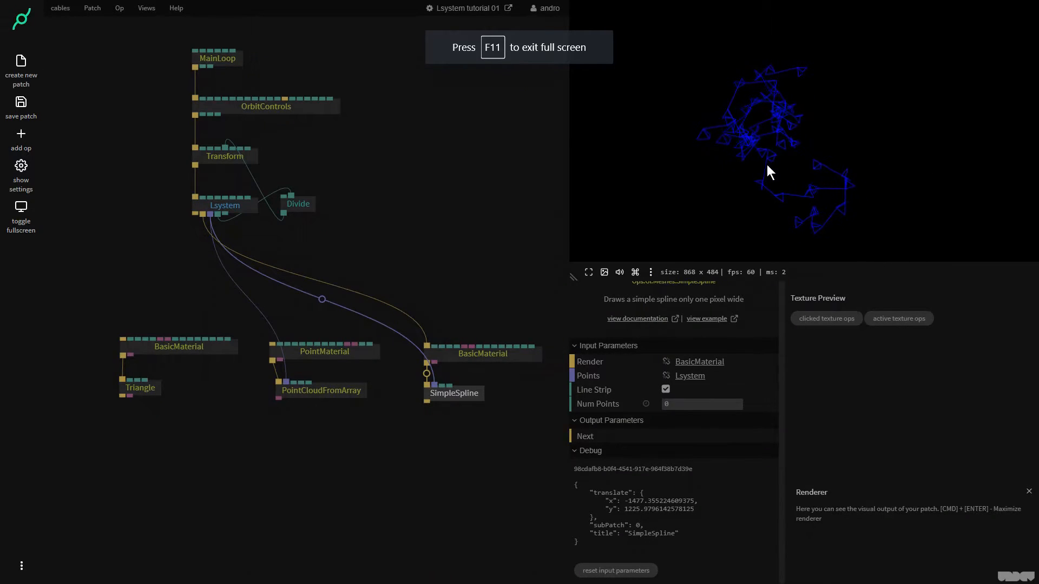
# Step: Set Lsystem's Iterations to 4 and inspect the denser line structure
pyautogui.click(238, 205)
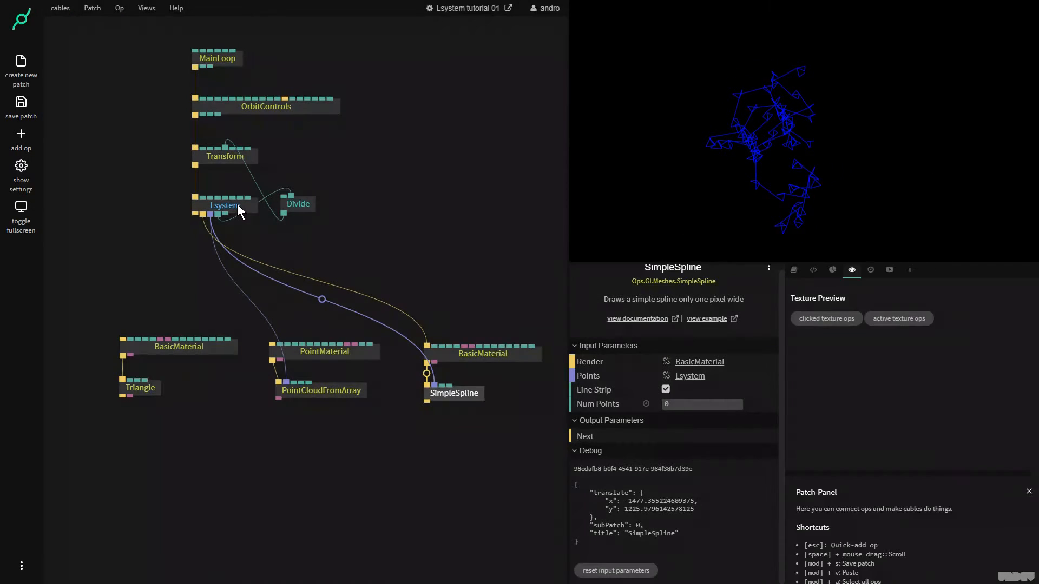
pyautogui.scroll(-2, 703, 512)
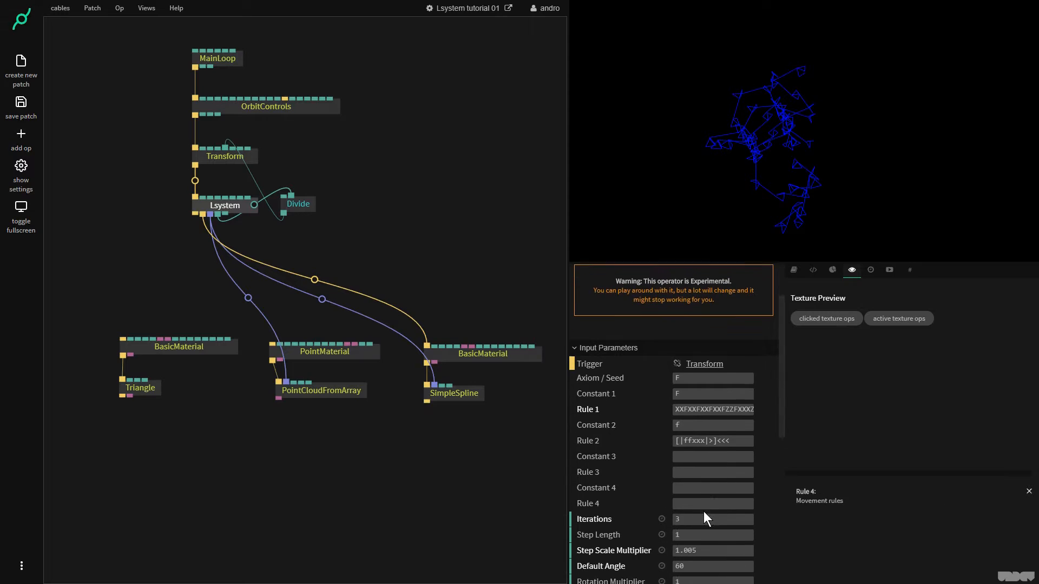
pyautogui.click(691, 519)
pyautogui.write('4')
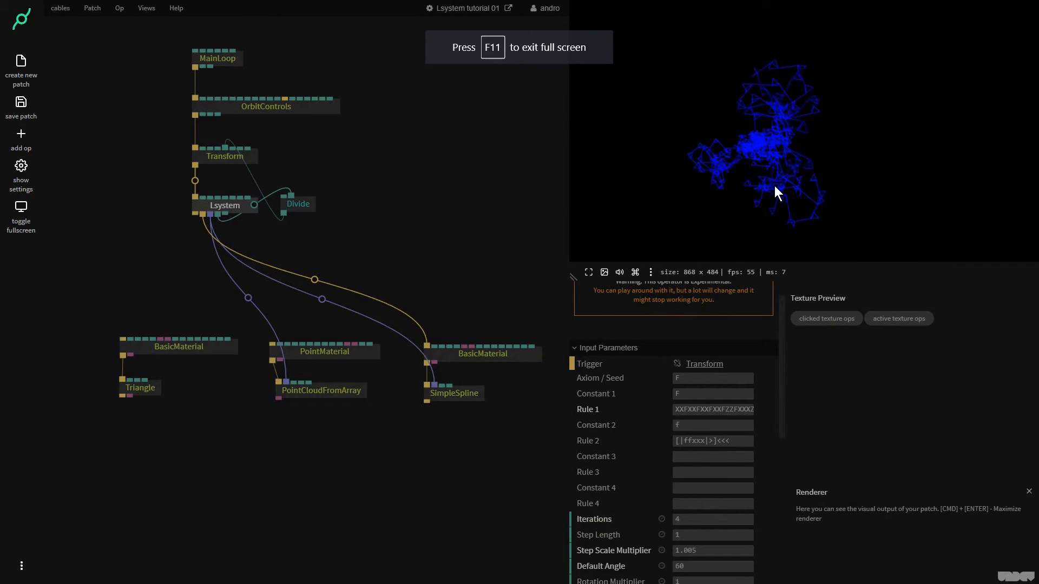
pyautogui.scroll(2, 787, 190)
pyautogui.moveTo(787, 190); pyautogui.dragTo(773, 186)
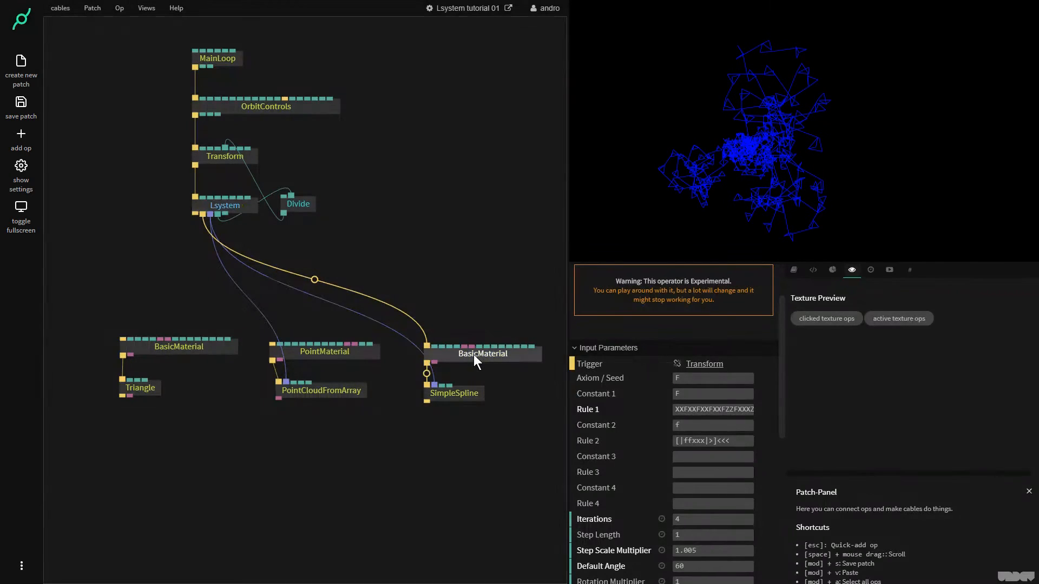
# Step: Set the spline's BasicMaterial to R 1, G 0.999, B 1 and A 0.447, and move SimpleSpline slightly lower
pyautogui.click(475, 354)
pyautogui.moveTo(704, 310); pyautogui.dragTo(716, 355)
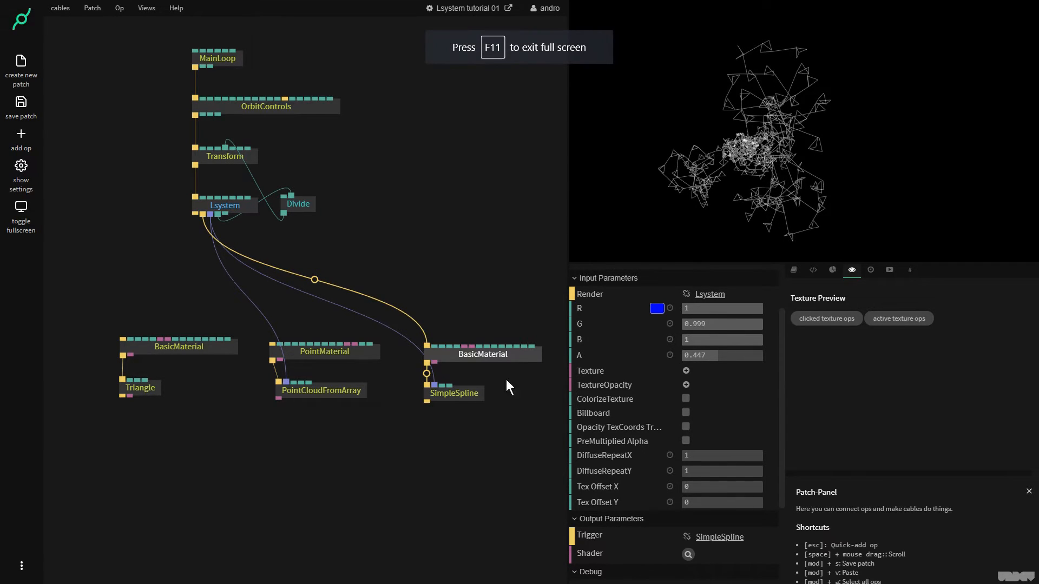
pyautogui.moveTo(452, 392); pyautogui.dragTo(455, 405)
# Step: Connect Lsystem's Line/point trigger to PointMaterial and set its colour to R 0.428, G 0.605, B 1 and A 0.787
pyautogui.moveTo(321, 350); pyautogui.dragTo(328, 352)
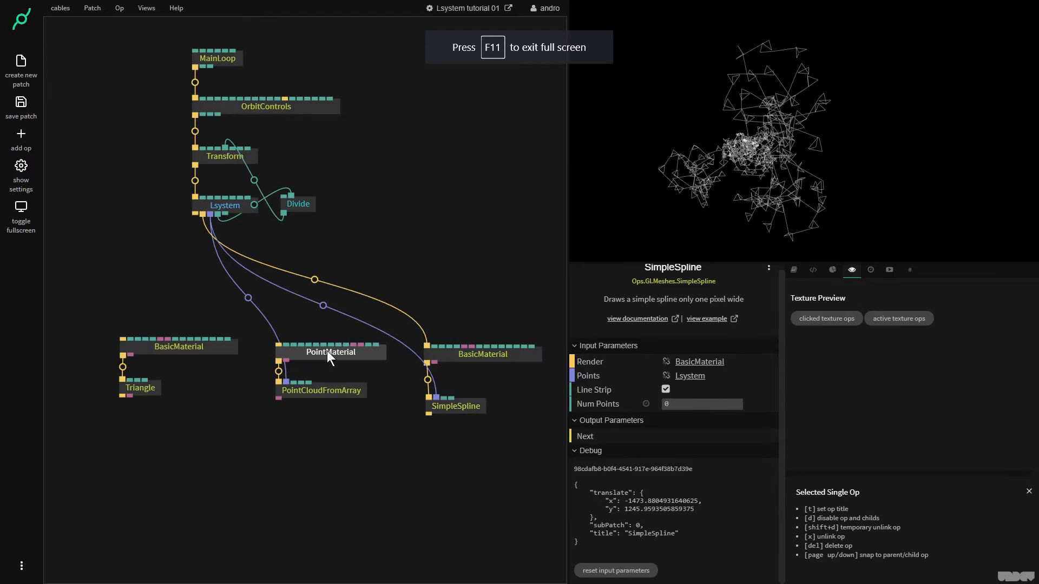
pyautogui.moveTo(201, 213); pyautogui.dragTo(278, 346)
pyautogui.moveTo(685, 437); pyautogui.dragTo(739, 438)
pyautogui.moveTo(683, 467); pyautogui.dragTo(718, 481)
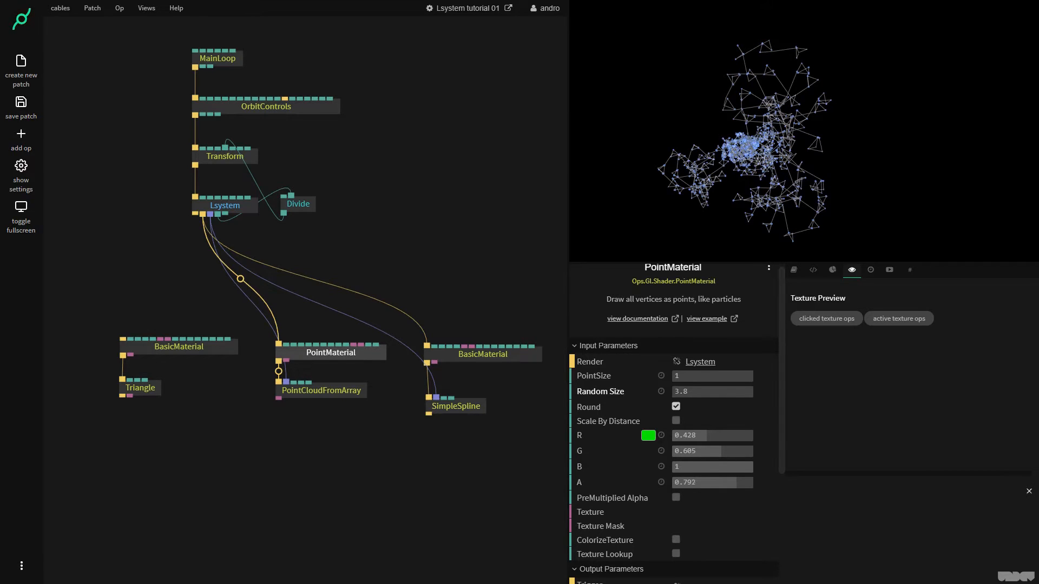
# Step: Set PointMaterial's PointSize to 1.17 and Random Size to 5.96
pyautogui.scroll(5, 783, 147)
pyautogui.moveTo(776, 154); pyautogui.dragTo(906, 192)
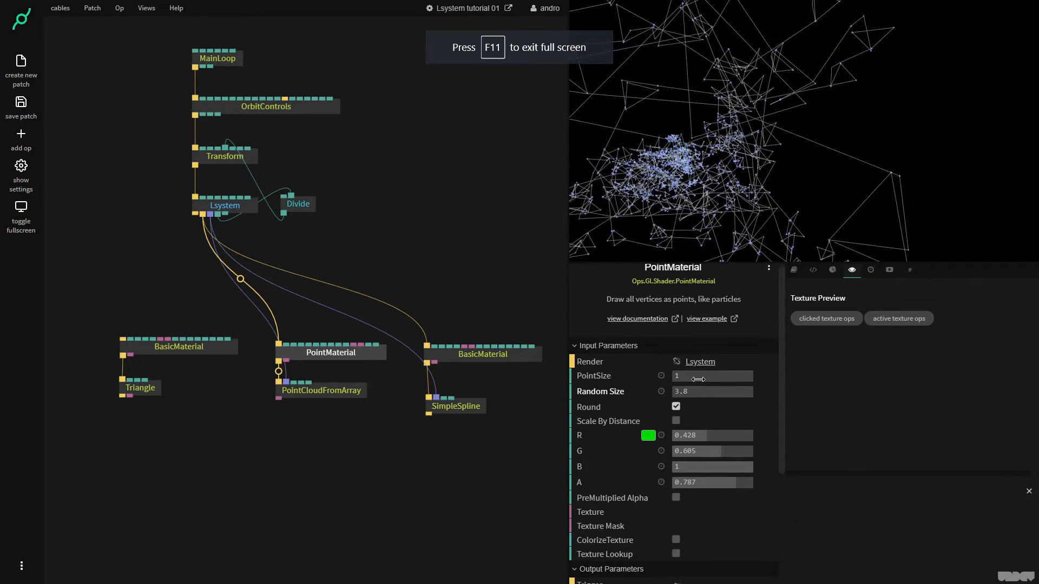
pyautogui.moveTo(712, 396); pyautogui.dragTo(711, 371)
pyautogui.moveTo(857, 160); pyautogui.dragTo(648, 164)
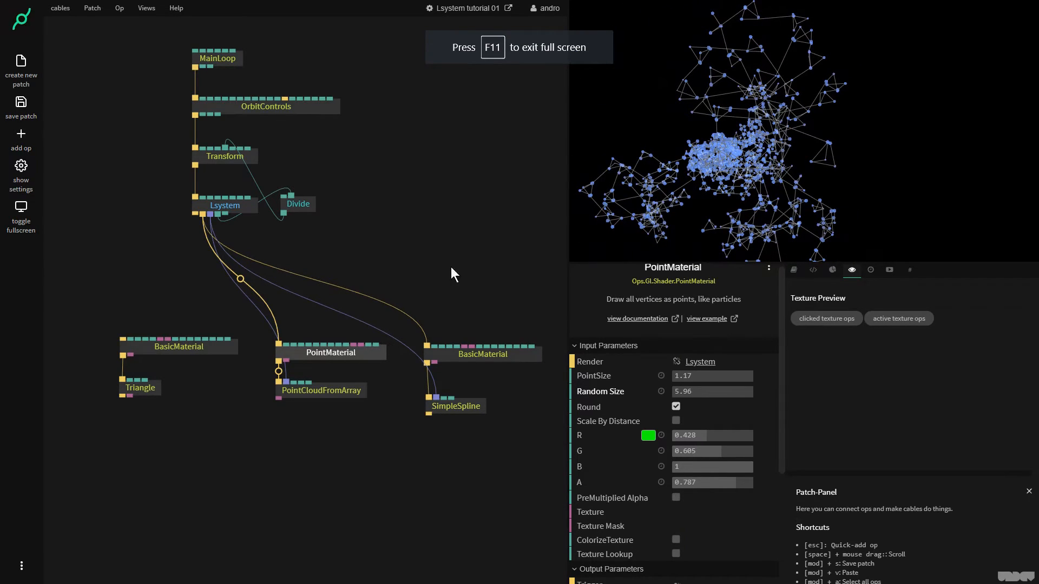
# Step: Delete the unused Triangle op
pyautogui.moveTo(148, 388)
pyautogui.mouseDown()
pyautogui.moveTo(179, 435)
pyautogui.moveTo(132, 408)
pyautogui.mouseUp()
pyautogui.press('Delete')
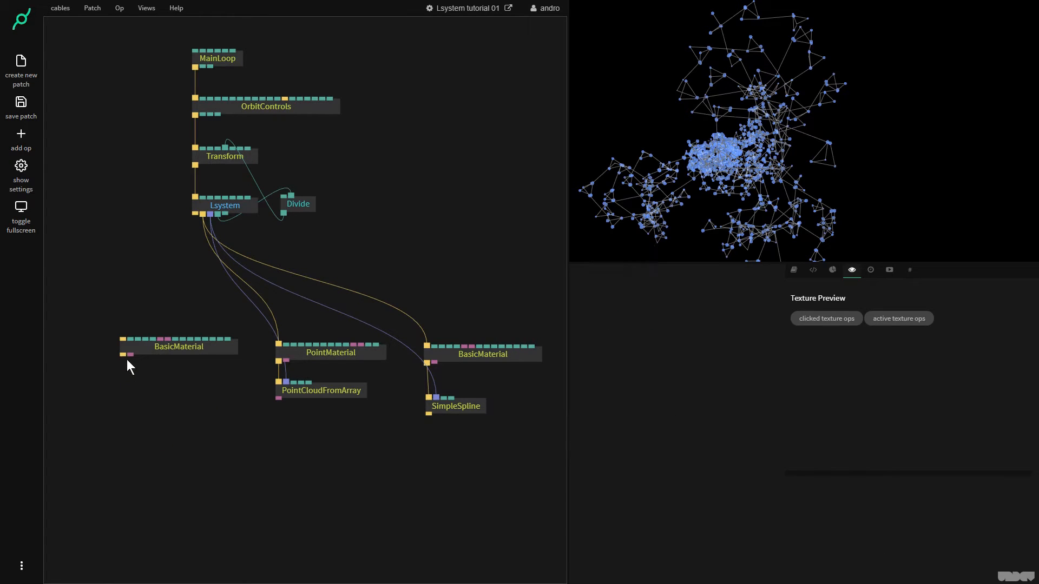
# Step: Add a Cube op under the unconnected BasicMaterial and connect Lsystem's first trigger output to that BasicMaterial
pyautogui.moveTo(123, 355); pyautogui.dragTo(171, 410)
pyautogui.write('cube')
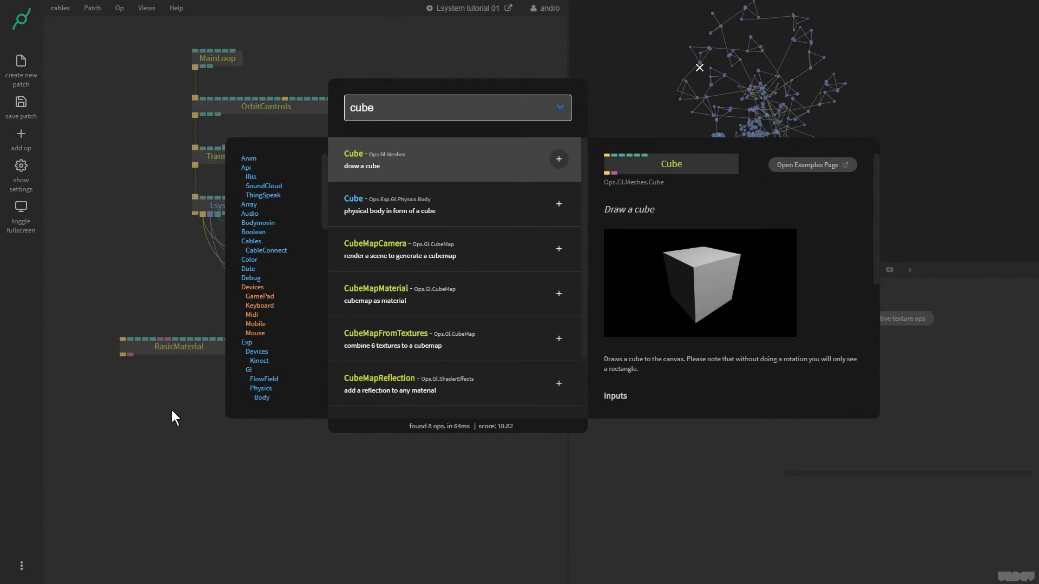
pyautogui.press('Return')
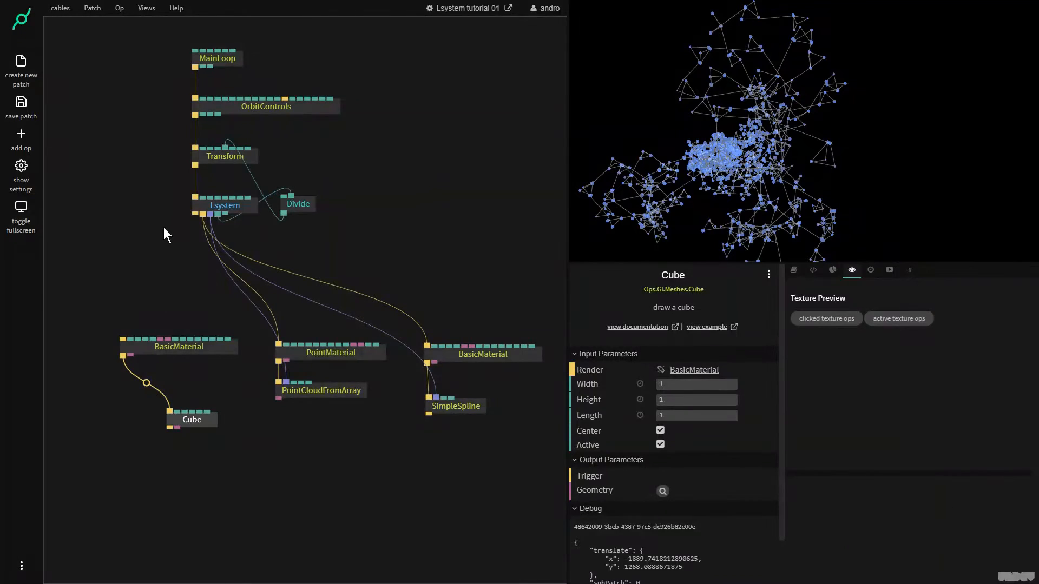
pyautogui.moveTo(195, 213); pyautogui.dragTo(122, 340)
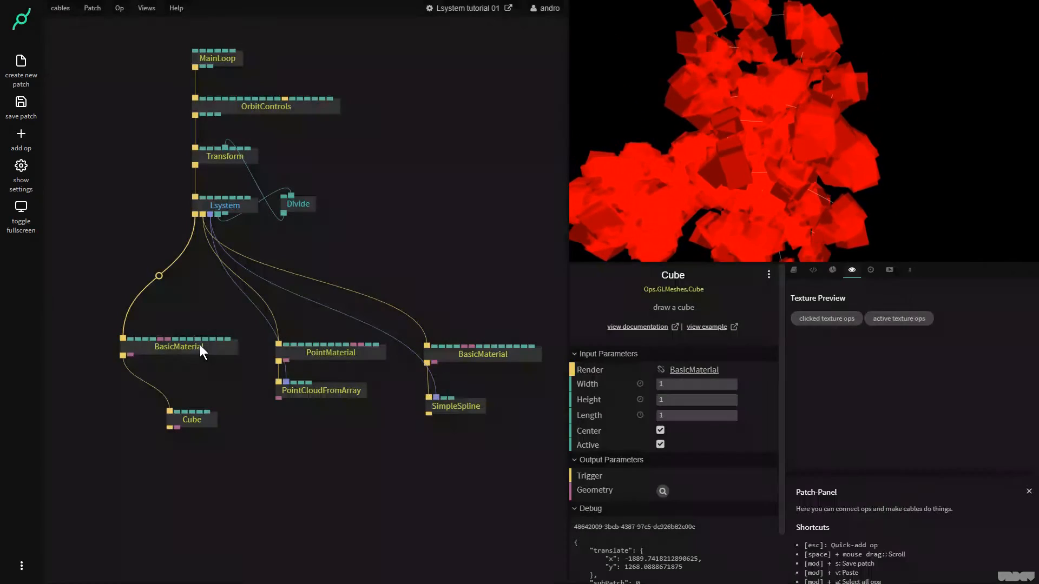
# Step: Set the Cube's Width to 64, Height to 0.001 and Length to 0.001
pyautogui.click(687, 384)
pyautogui.press('F11')
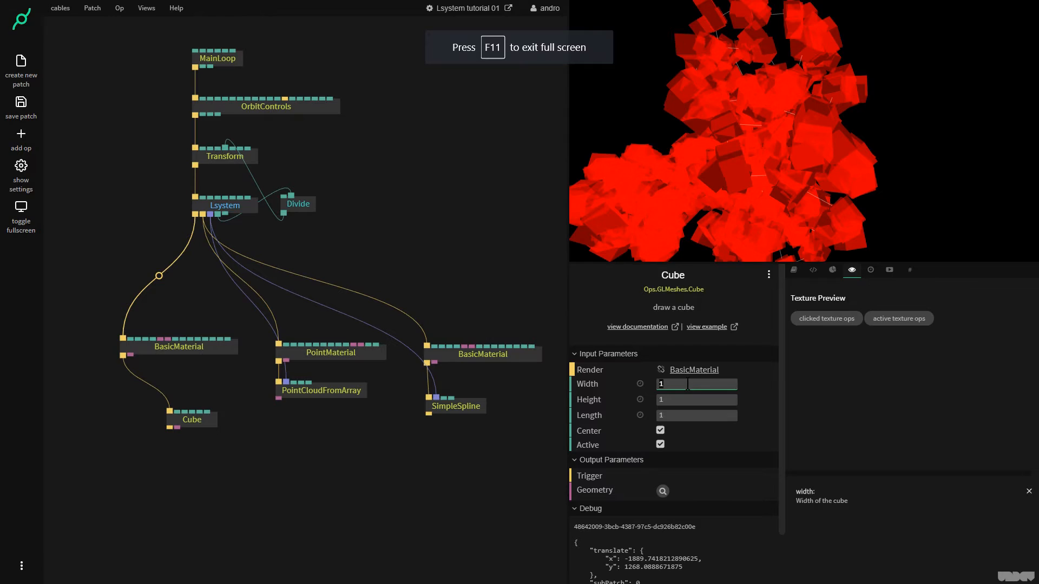
pyautogui.write('640.10.1')
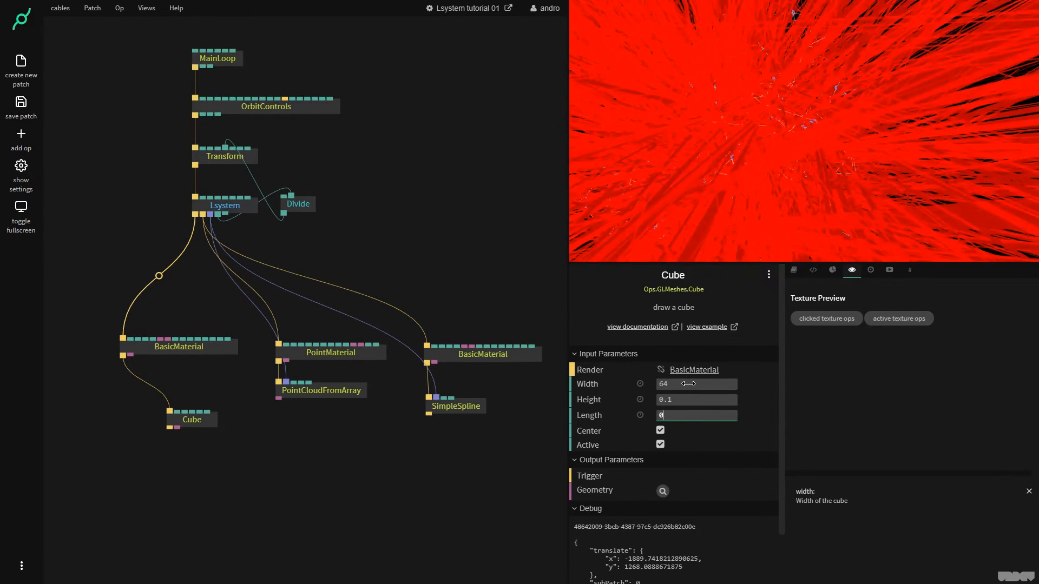
pyautogui.click(688, 401)
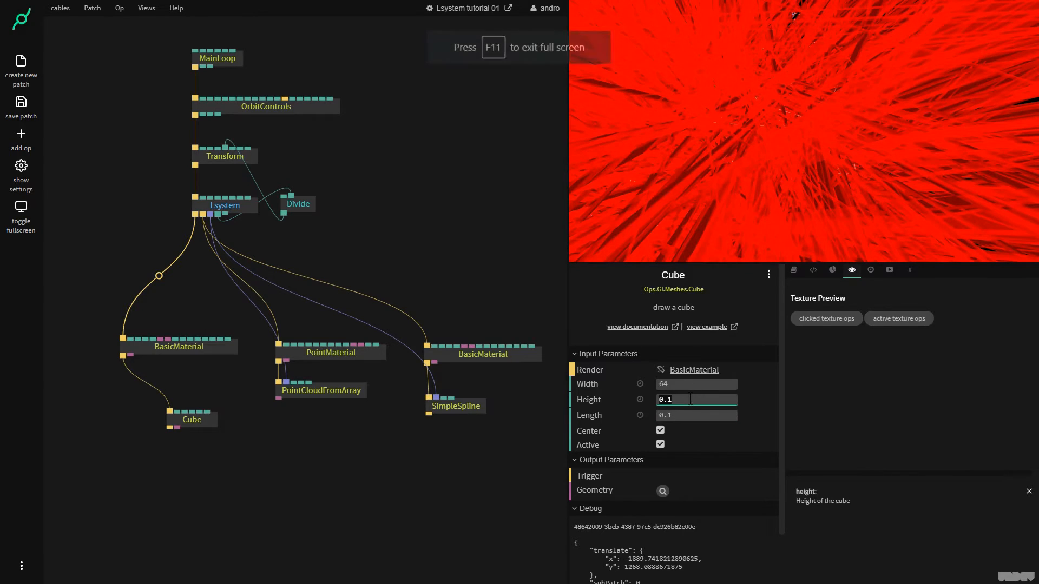
pyautogui.write('0.00')
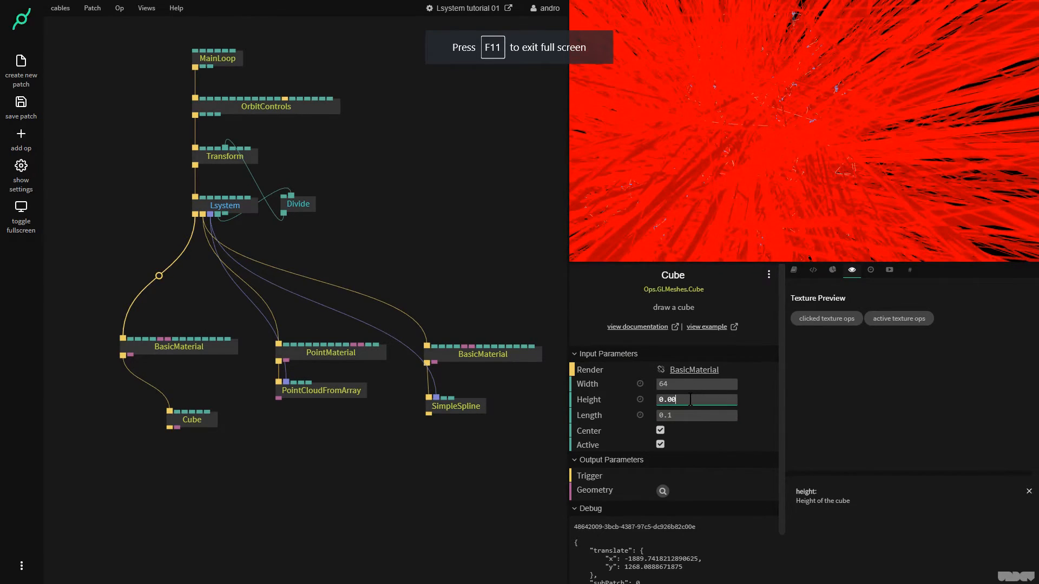
pyautogui.write('1')
pyautogui.press('Tab')
pyautogui.write('0.001')
pyautogui.moveTo(729, 143)
pyautogui.mouseDown()
pyautogui.moveTo(707, 150)
pyautogui.moveTo(731, 149)
pyautogui.mouseUp()
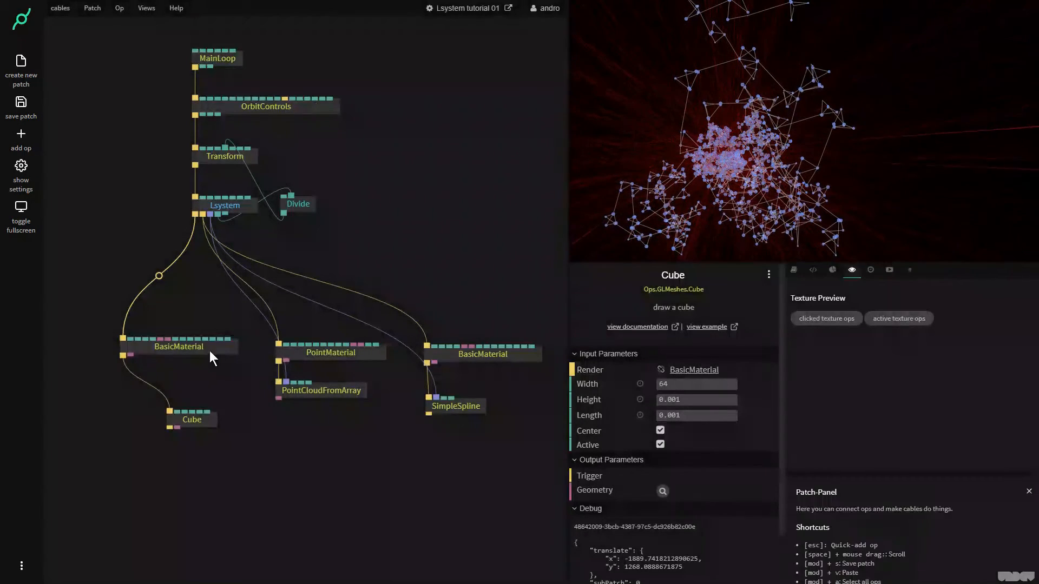
# Step: Set the Cube's BasicMaterial colour to R 0.667, G 0.837, B 1 and A 0.571
pyautogui.click(208, 350)
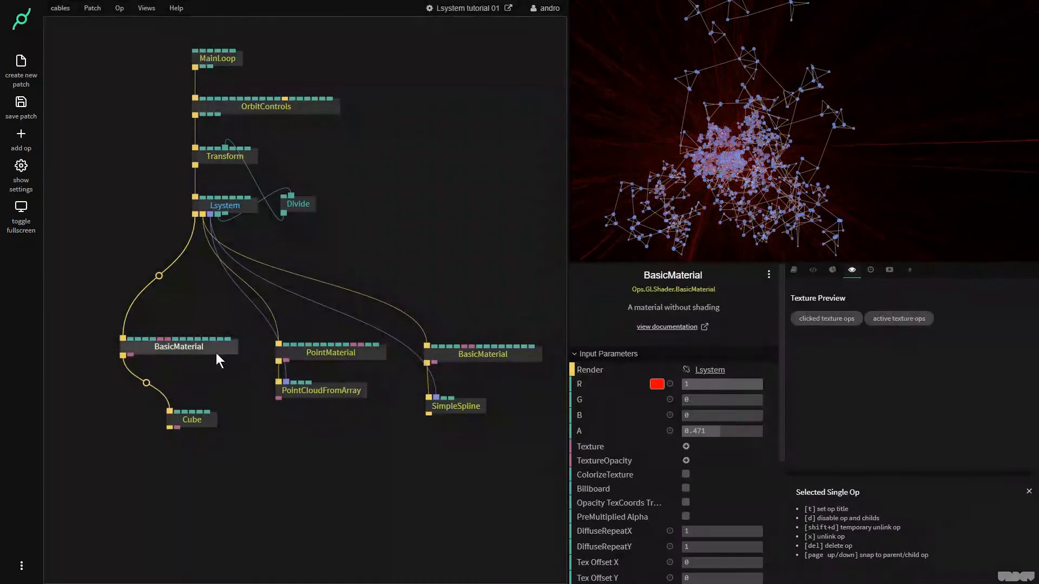
pyautogui.moveTo(713, 404)
pyautogui.mouseDown()
pyautogui.moveTo(747, 404)
pyautogui.moveTo(704, 416)
pyautogui.moveTo(723, 416)
pyautogui.mouseUp()
pyautogui.moveTo(755, 383); pyautogui.dragTo(737, 431)
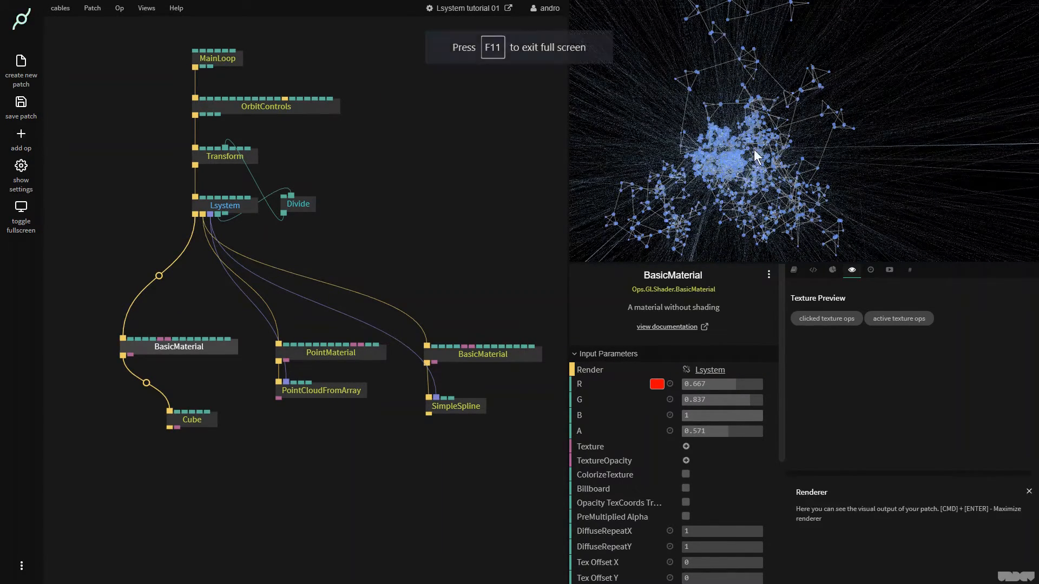
# Step: Lower the PointMaterial's alpha to 0.304
pyautogui.click(338, 351)
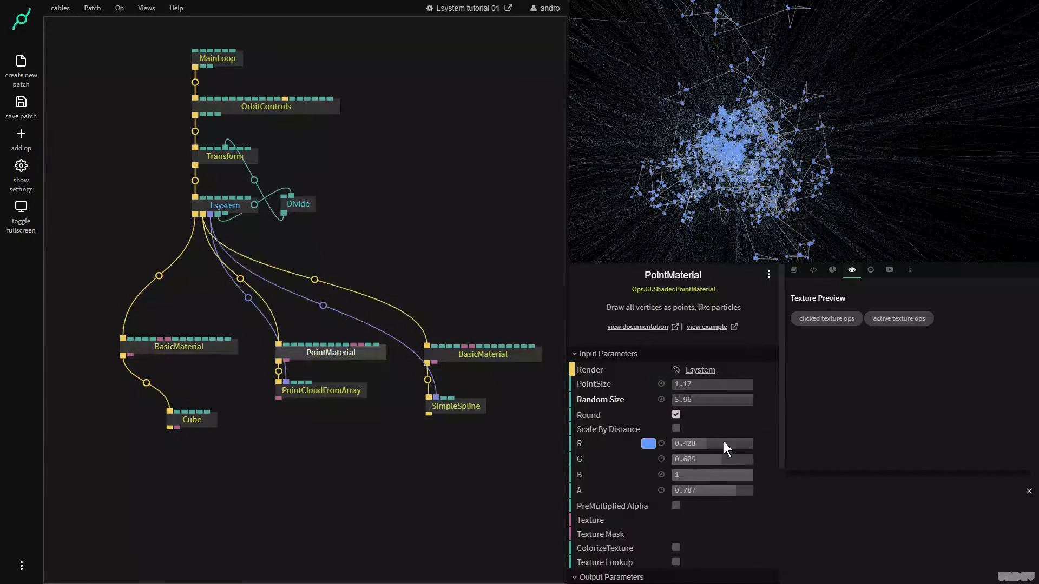
pyautogui.moveTo(738, 488); pyautogui.dragTo(704, 490)
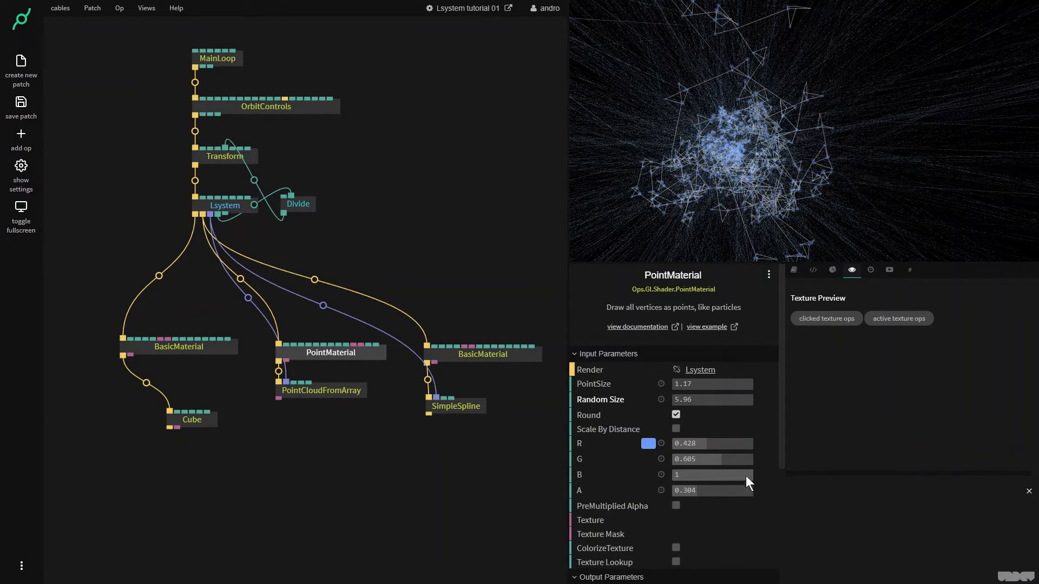
pyautogui.press('F11')
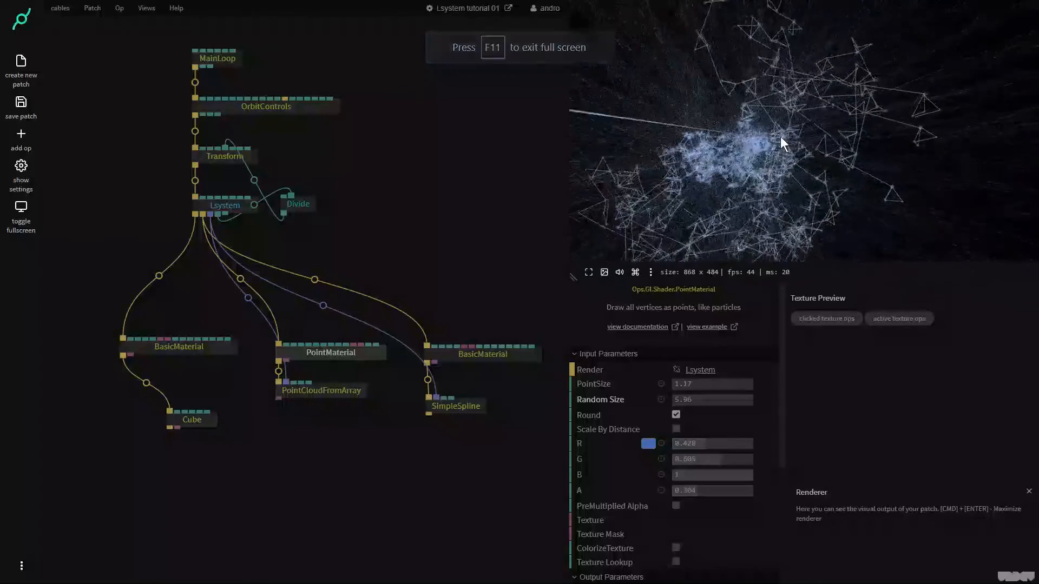
# Step: Set Lsystem's Rotation Multiplier to 1.5 and inspect the resulting structure
pyautogui.click(227, 203)
pyautogui.scroll(-1, 695, 495)
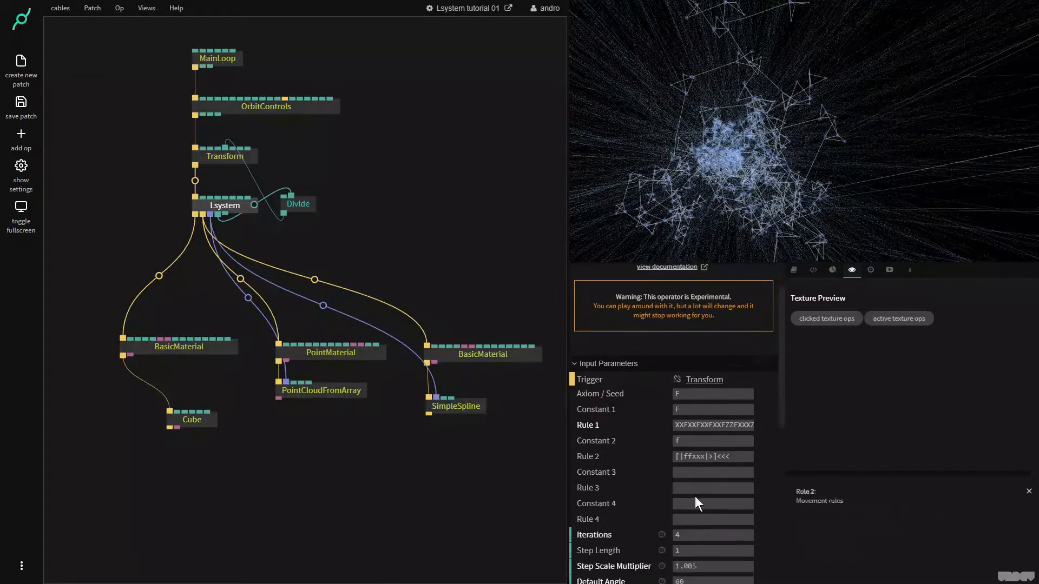
pyautogui.scroll(-1, 700, 490)
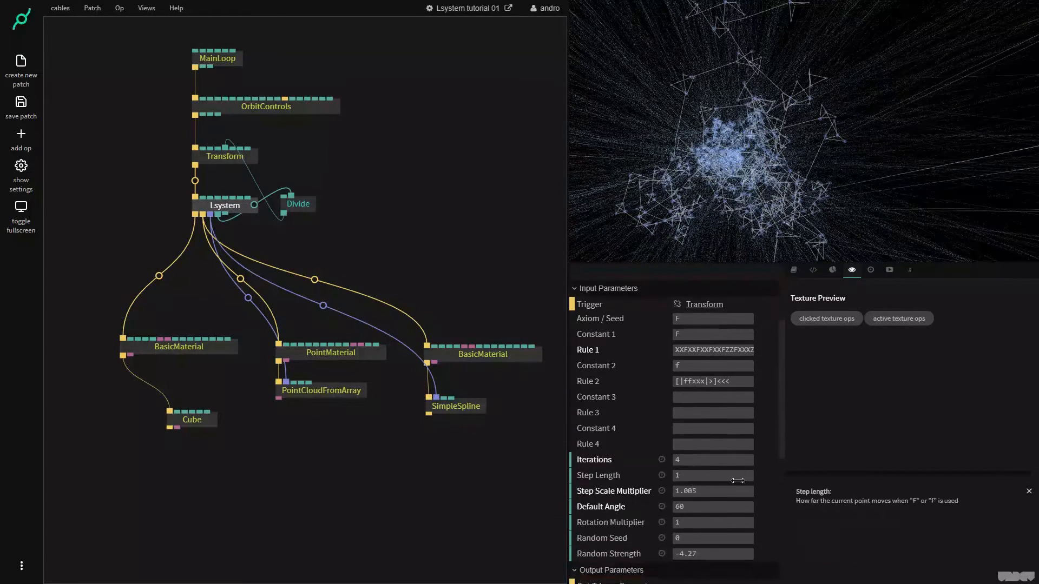
pyautogui.click(711, 511)
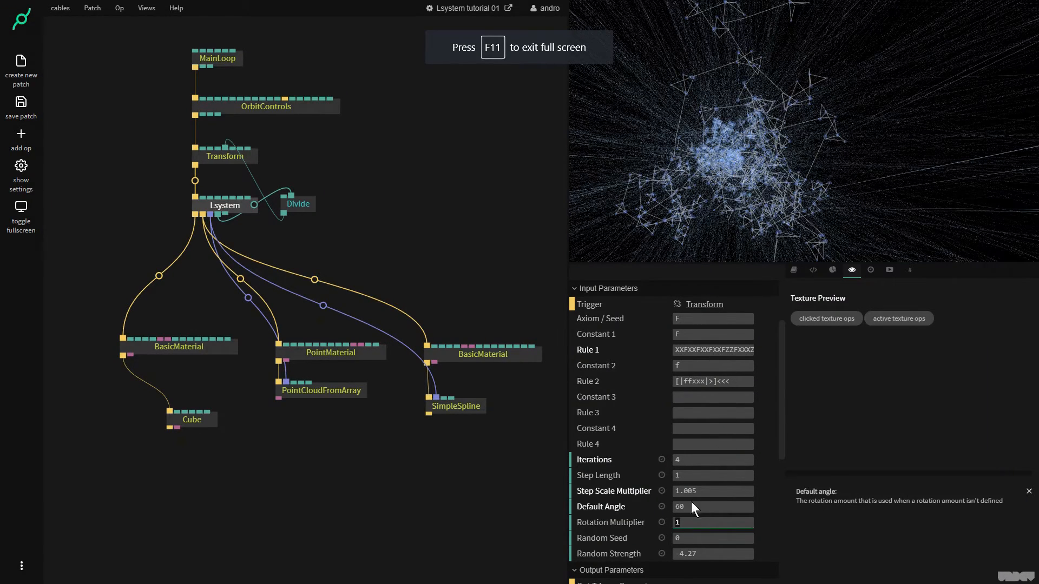
pyautogui.click(696, 505)
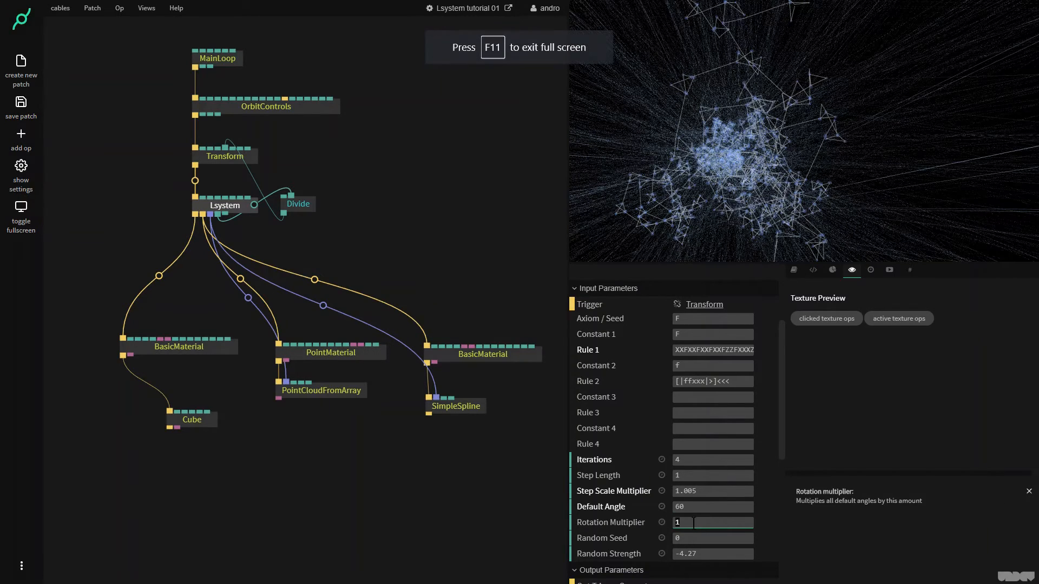
pyautogui.write('.5')
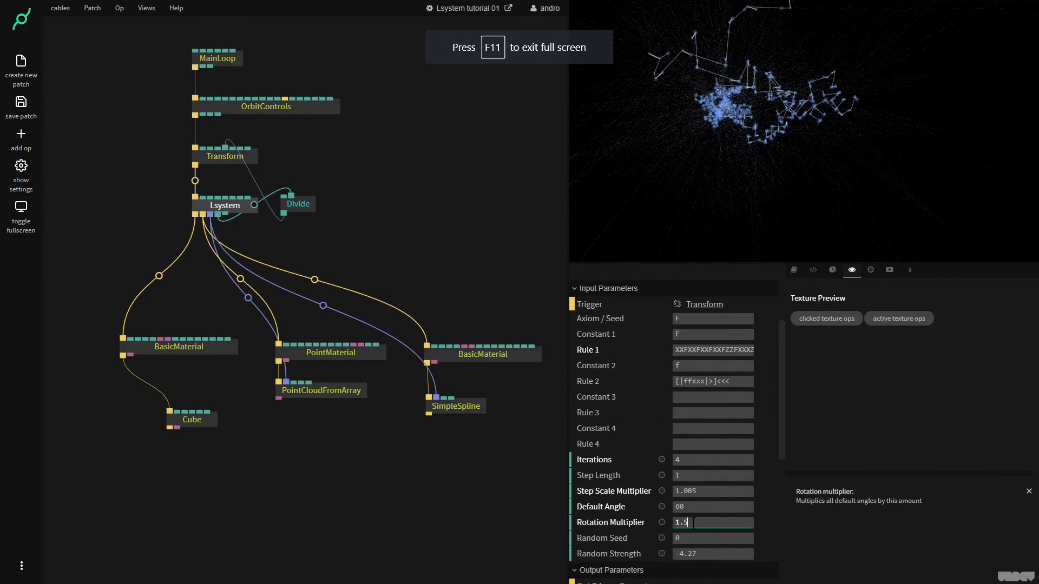
pyautogui.moveTo(771, 104); pyautogui.dragTo(781, 158)
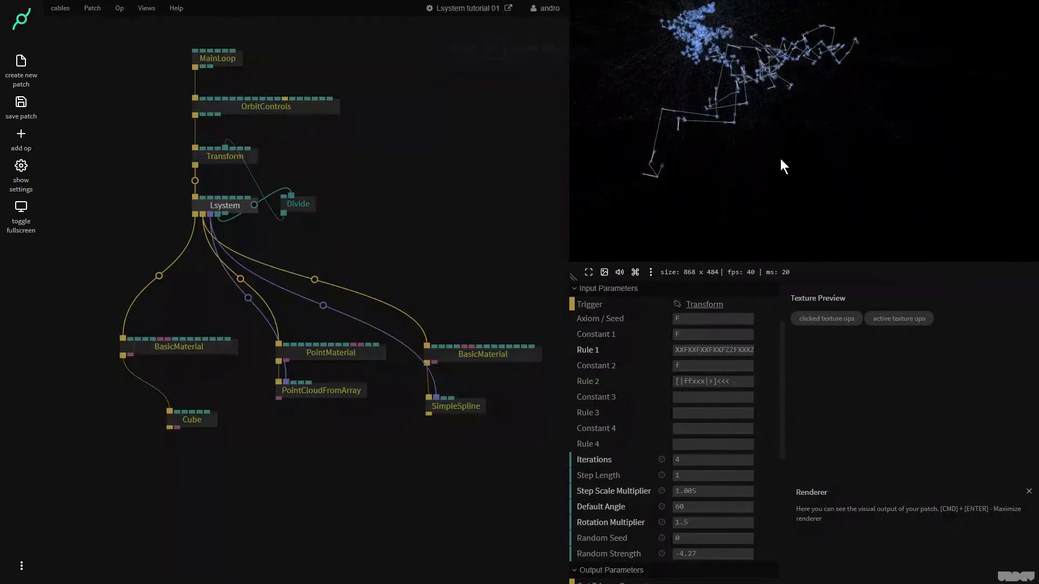
# Step: Set Lsystem's Random Strength to 0 and try Rotation Multiplier values of 0.9 and 0.5
pyautogui.moveTo(711, 522); pyautogui.dragTo(680, 522)
pyautogui.write('0')
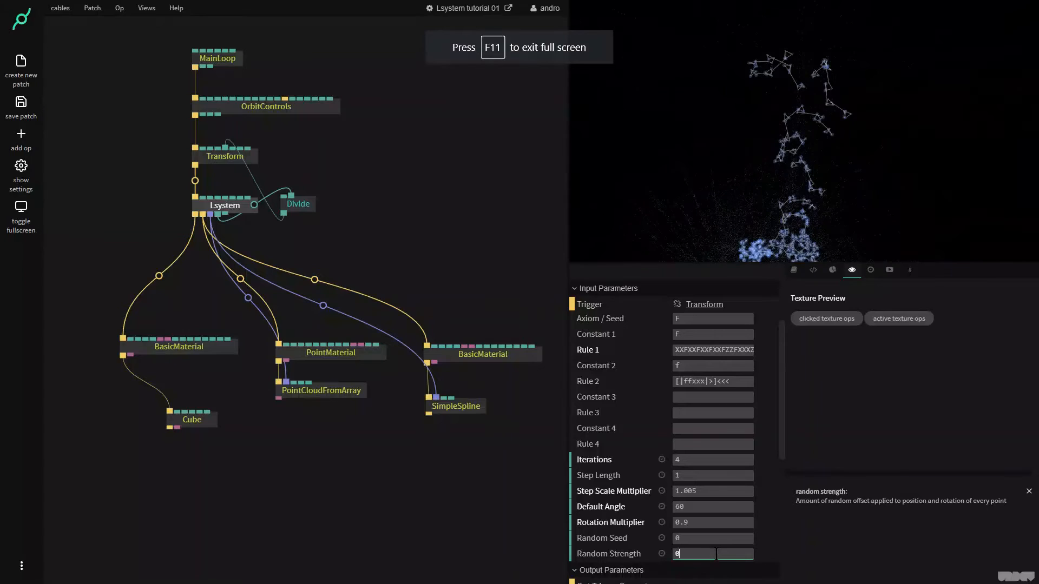
pyautogui.moveTo(720, 524); pyautogui.dragTo(710, 524)
pyautogui.write('0.5')
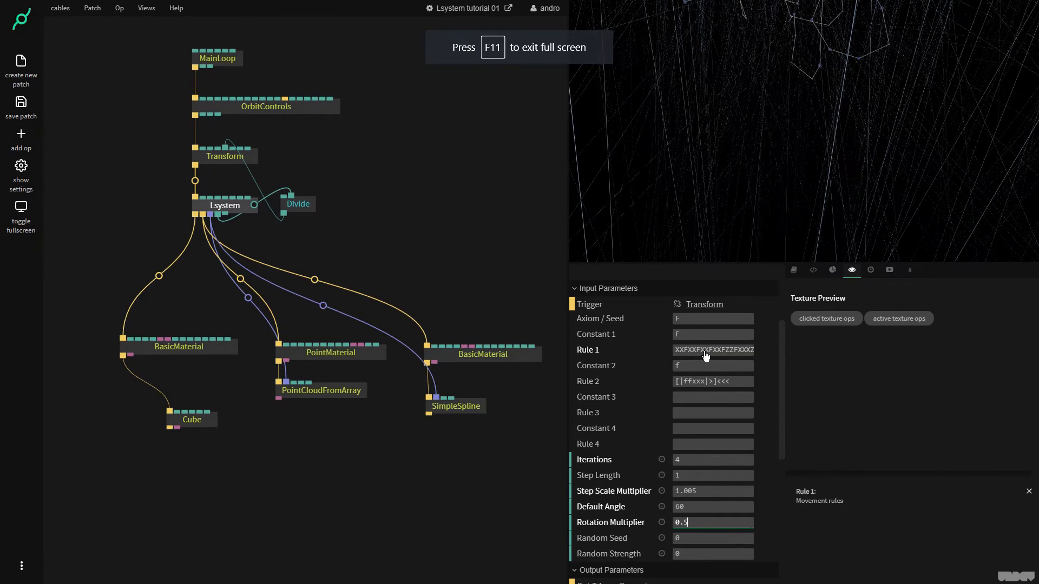
# Step: Set the Divide op's Number1 to 10.39 and inspect the rescaled structure from other angles
pyautogui.click(303, 207)
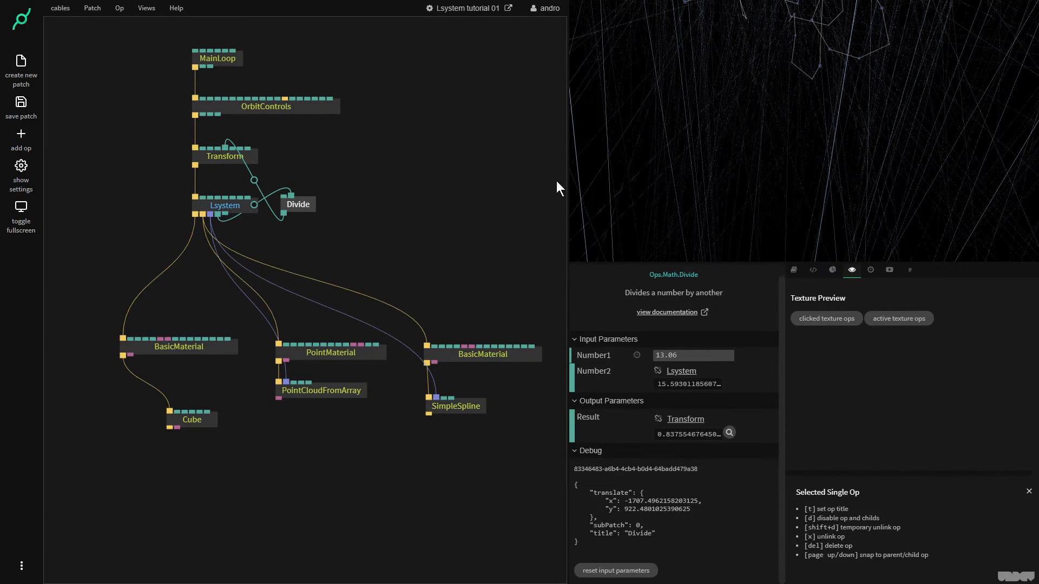
pyautogui.moveTo(710, 355); pyautogui.dragTo(565, 355)
pyautogui.click(765, 93)
pyautogui.moveTo(765, 93); pyautogui.dragTo(756, 197)
pyautogui.moveTo(759, 113); pyautogui.dragTo(771, 184)
pyautogui.moveTo(748, 113); pyautogui.dragTo(758, 141)
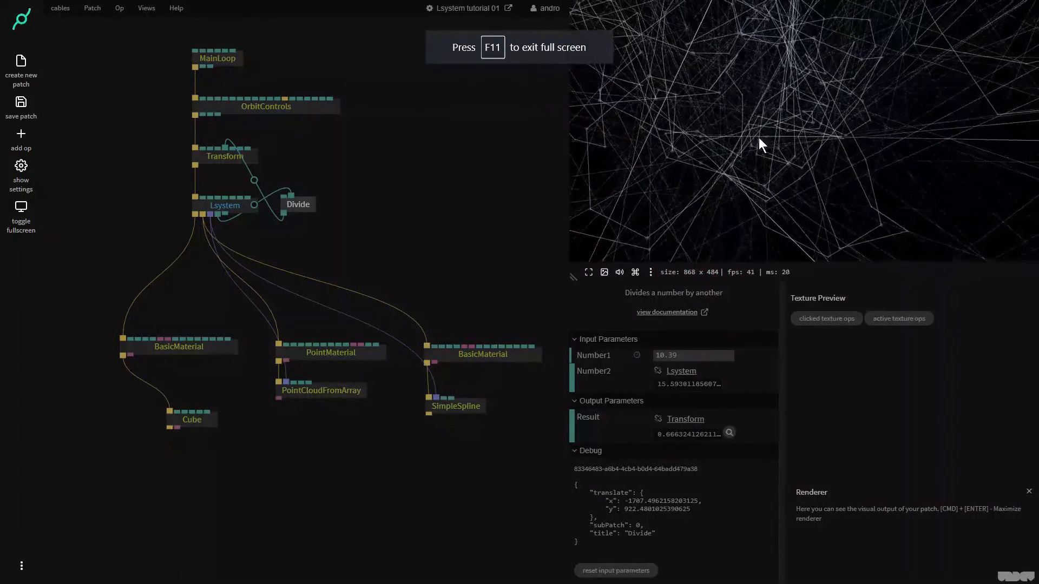
# Step: Set Lsystem's Rotation Multiplier to 1 and view the structure up close
pyautogui.click(222, 203)
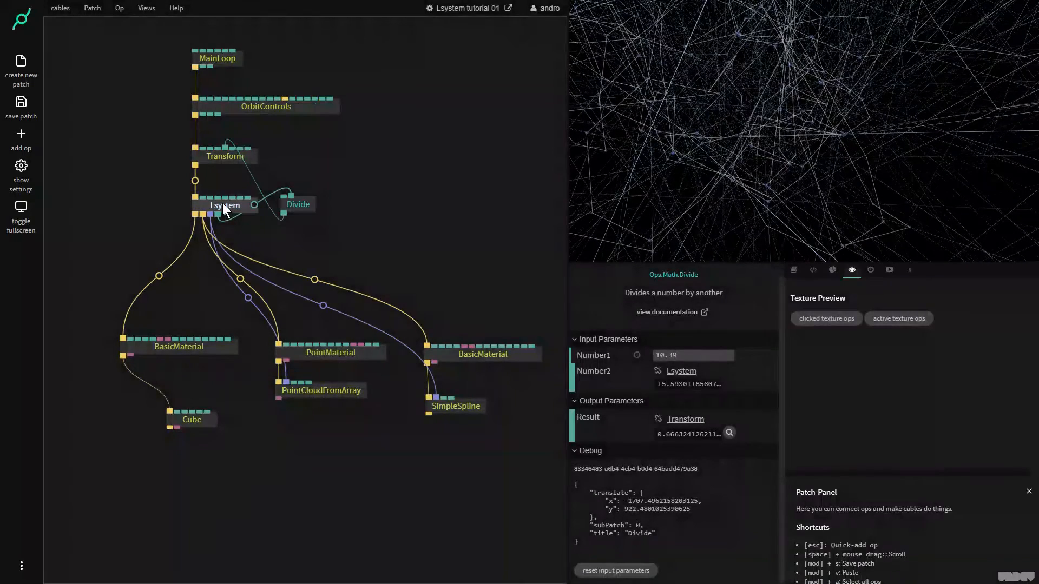
pyautogui.scroll(-3, 695, 460)
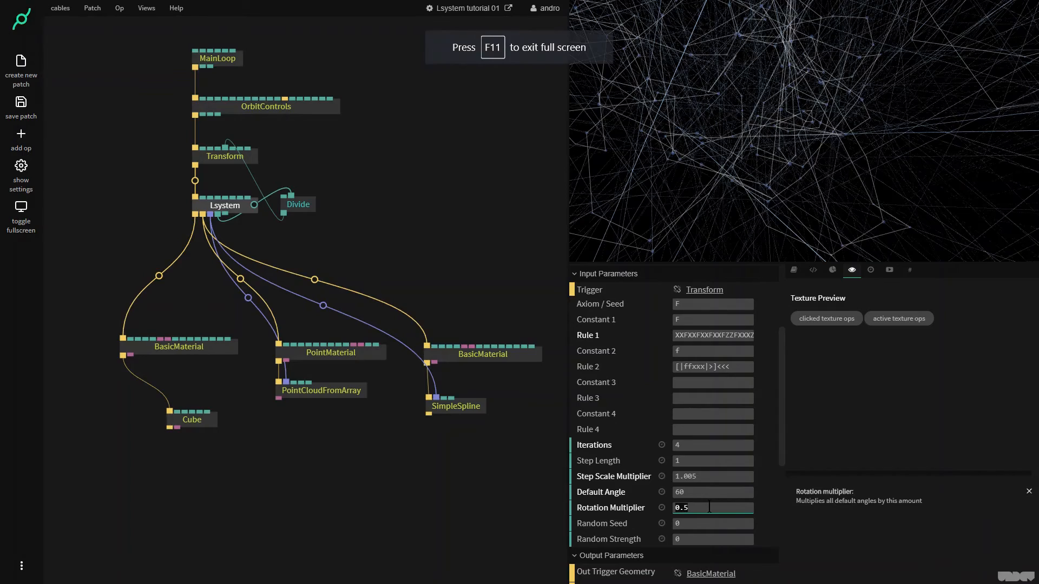
pyautogui.write('1')
pyautogui.moveTo(795, 192); pyautogui.dragTo(734, 189)
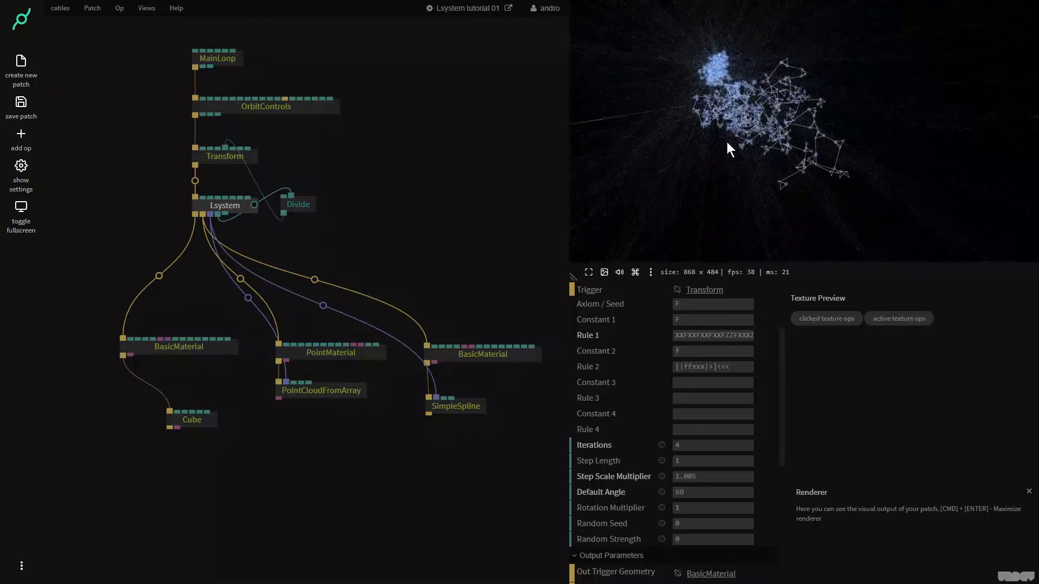
pyautogui.scroll(5, 726, 142)
pyautogui.moveTo(726, 125); pyautogui.dragTo(683, 80)
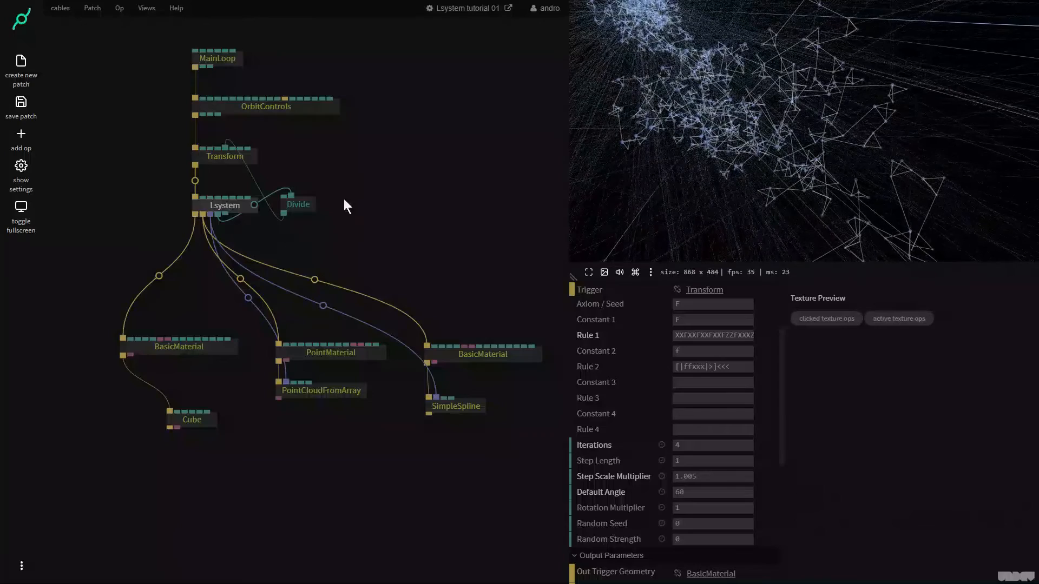
# Step: Add a Timer2 op beside Transform and connect its Time output to the Transform input just after the one fed by Divide
pyautogui.press('Escape')
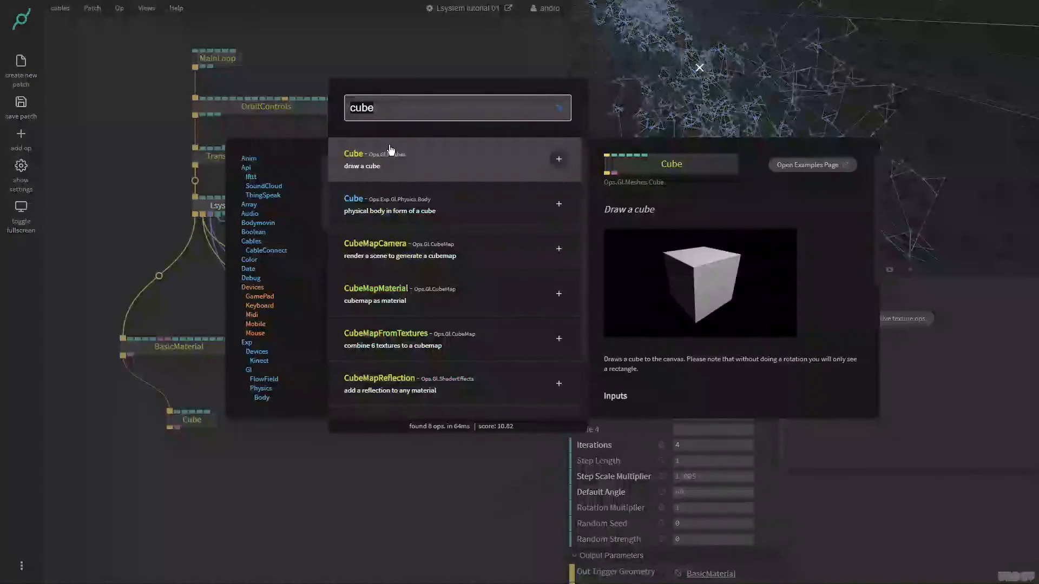
pyautogui.write('timer2')
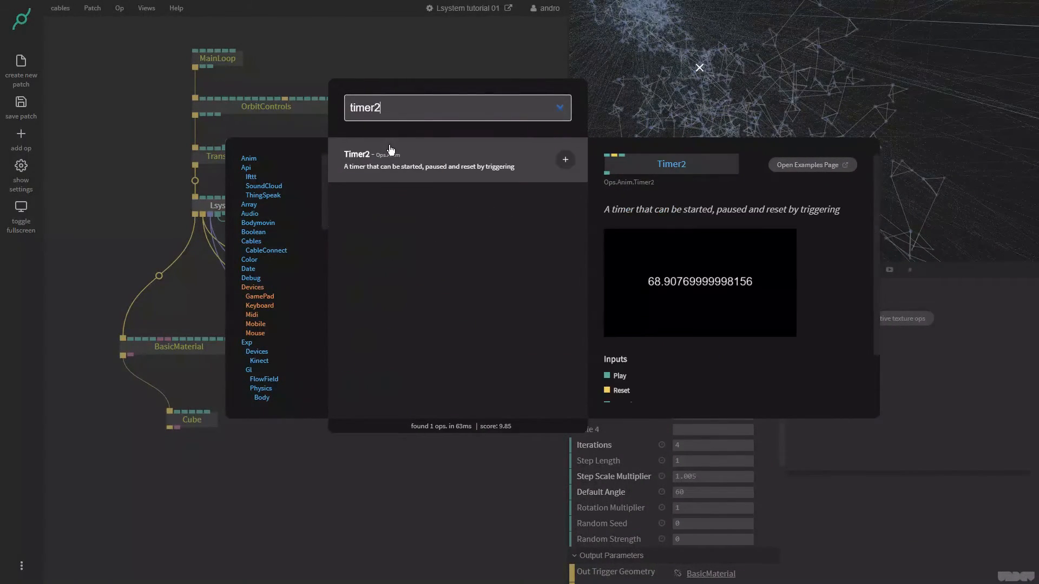
pyautogui.click(566, 160)
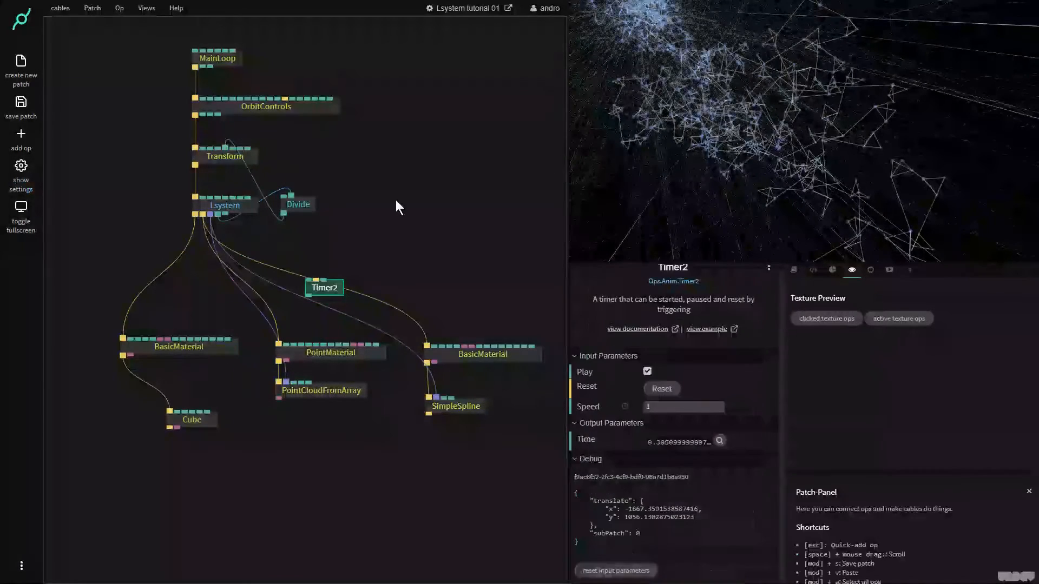
pyautogui.moveTo(326, 145); pyautogui.dragTo(271, 162)
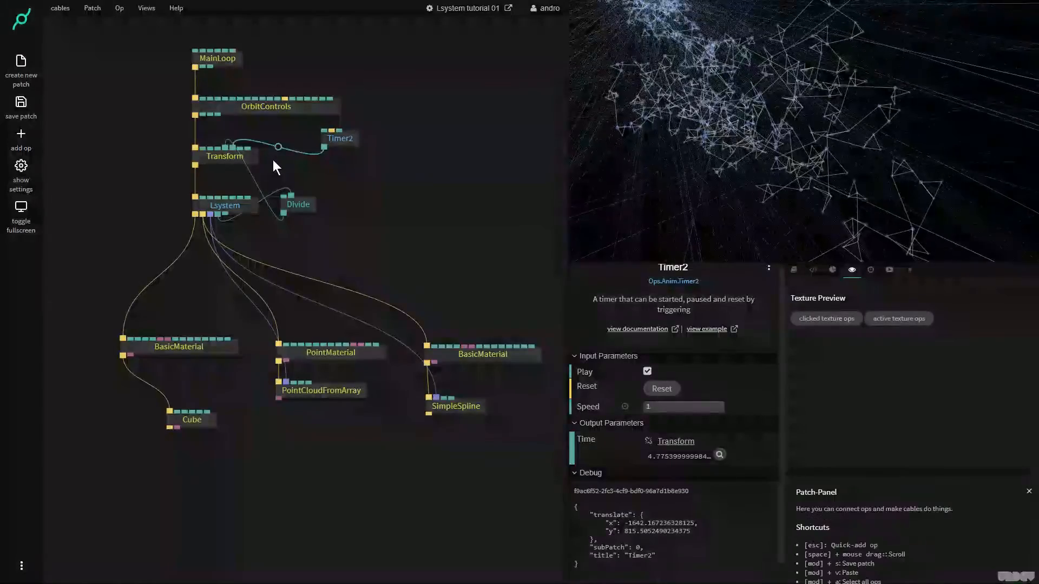
# Step: Duplicate Timer2, set the copy's Speed to 2 and connect its Time output to the next free Transform input
pyautogui.click(339, 139)
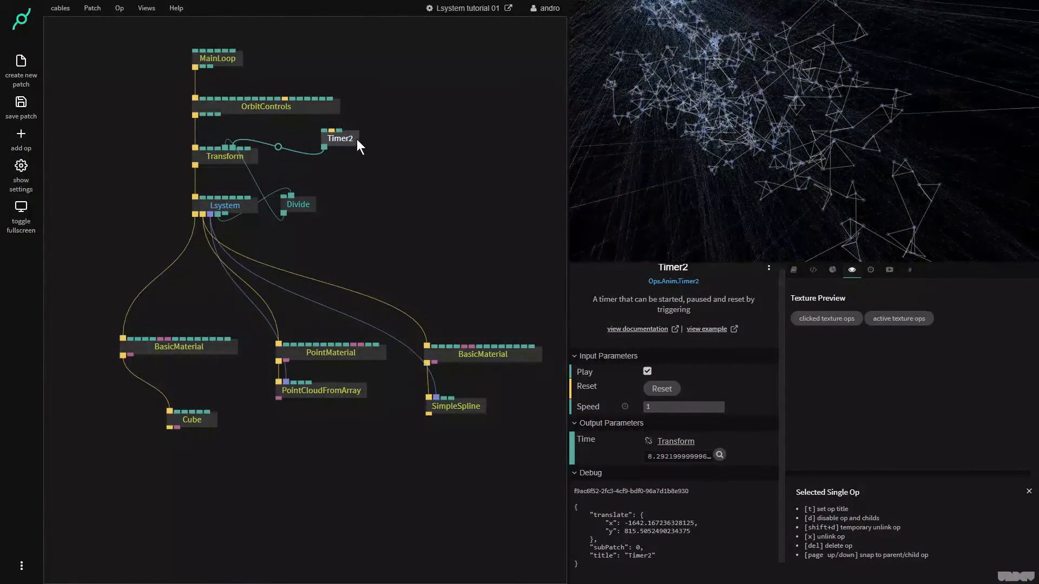
pyautogui.hotkey('ctrl', 'c')
pyautogui.hotkey('ctrl', 'v')
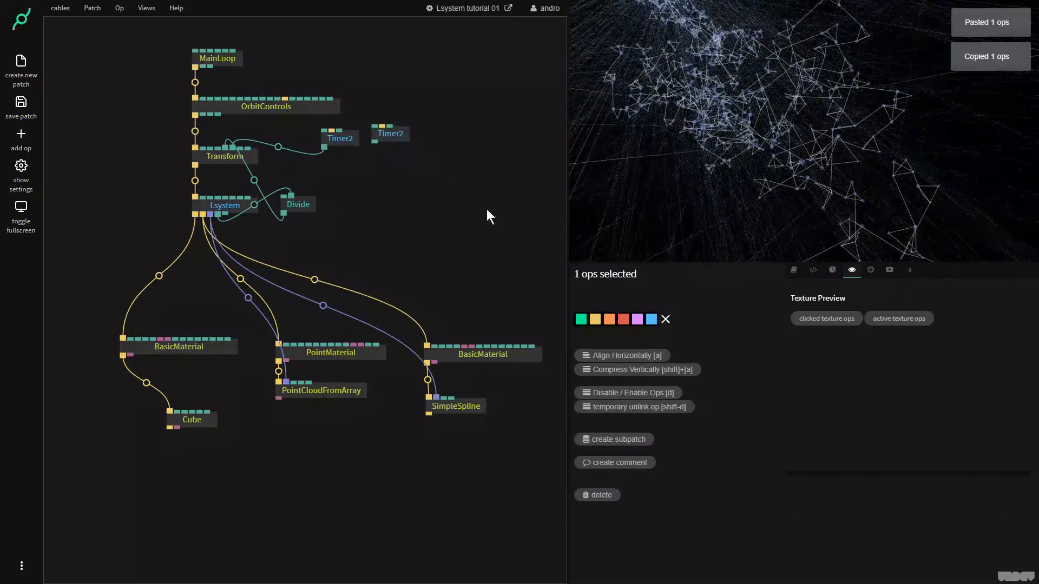
pyautogui.click(664, 415)
pyautogui.write('2')
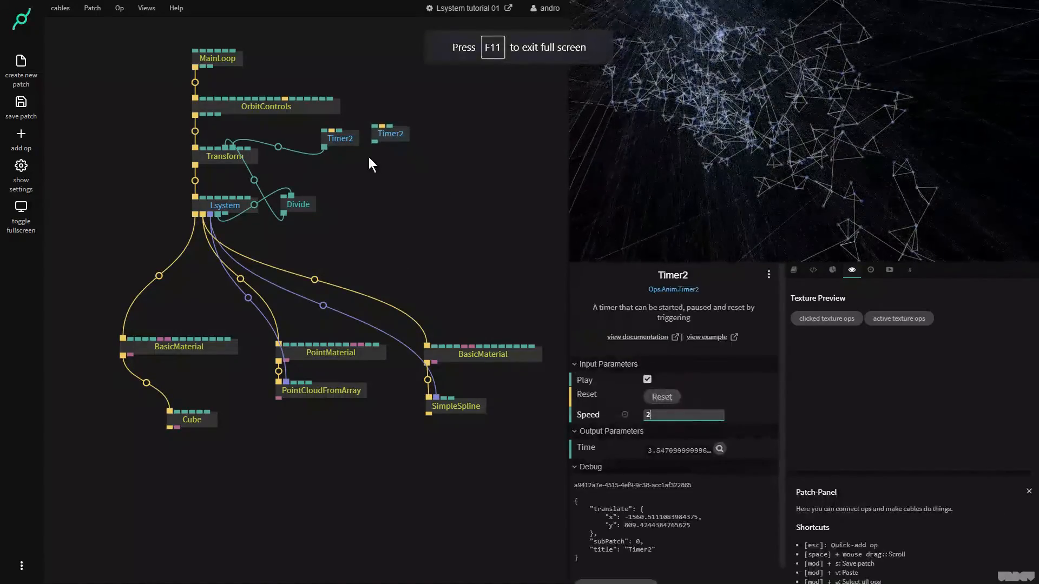
pyautogui.moveTo(375, 142); pyautogui.dragTo(254, 160)
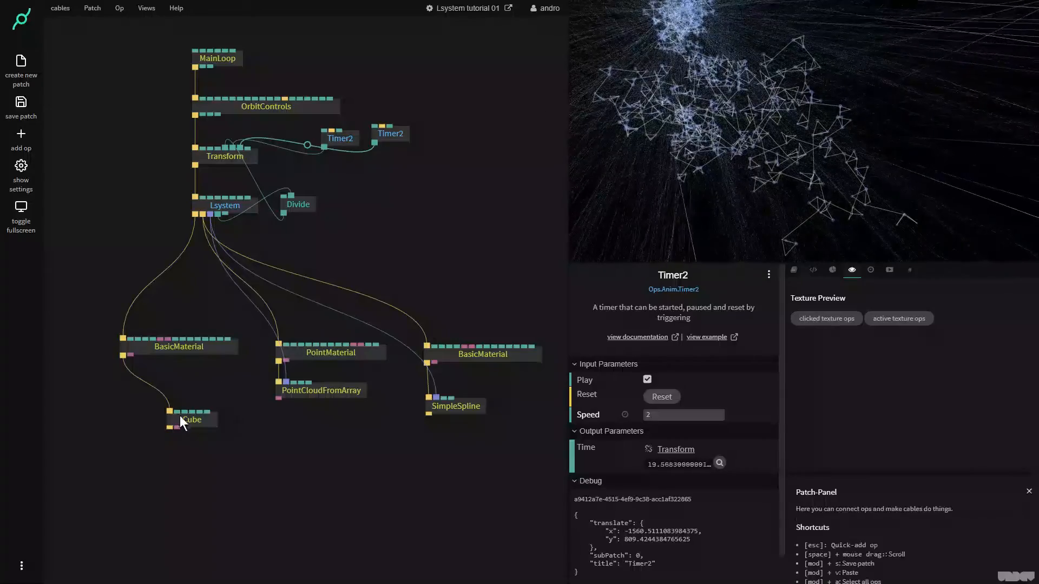
# Step: Place the Cube op beneath its BasicMaterial and add a Triangle op fed by the same material's trigger output
pyautogui.moveTo(191, 420); pyautogui.dragTo(142, 383)
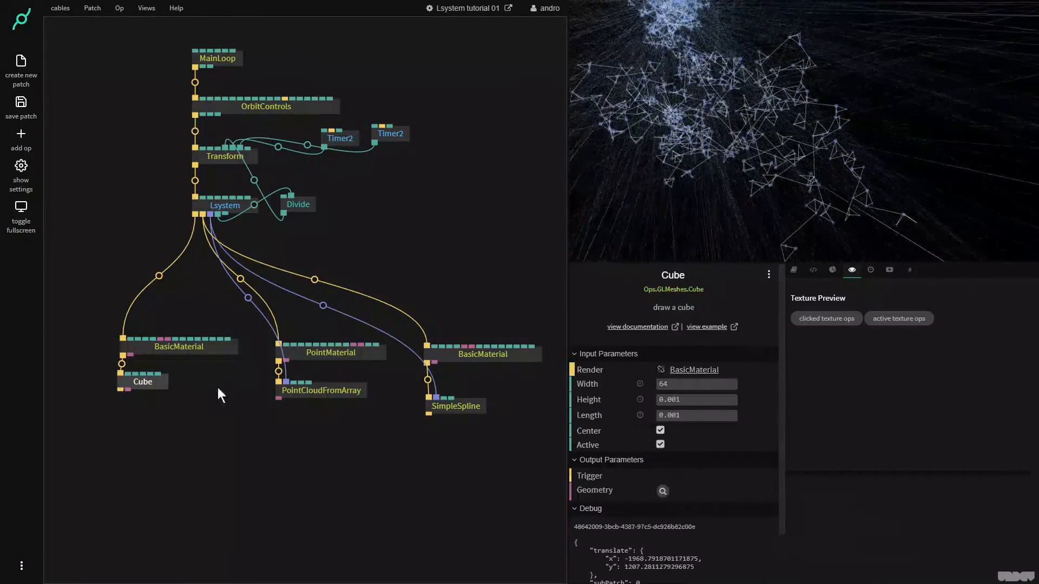
pyautogui.moveTo(144, 380); pyautogui.dragTo(144, 407)
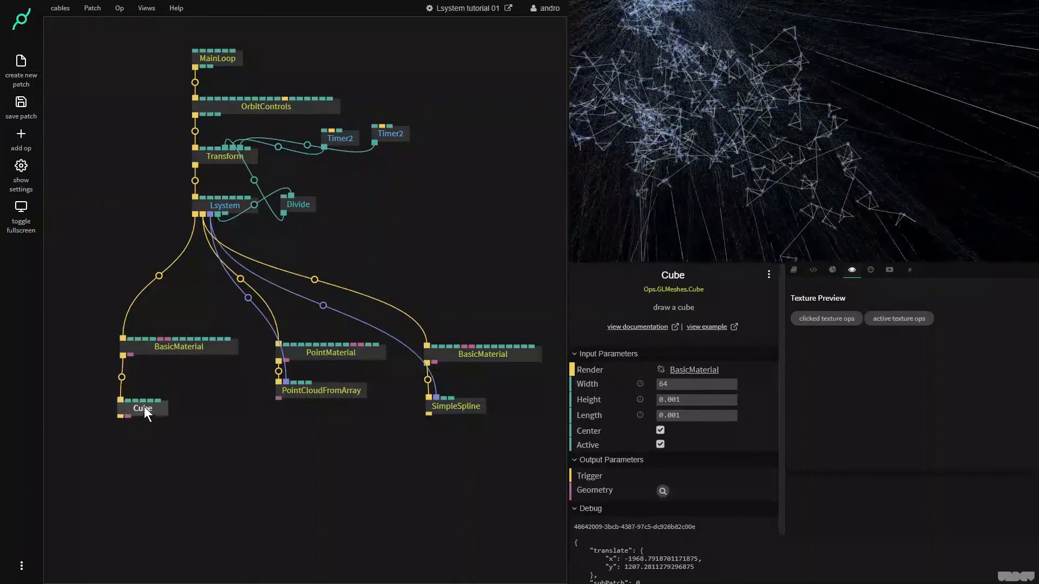
pyautogui.moveTo(121, 356); pyautogui.dragTo(192, 410)
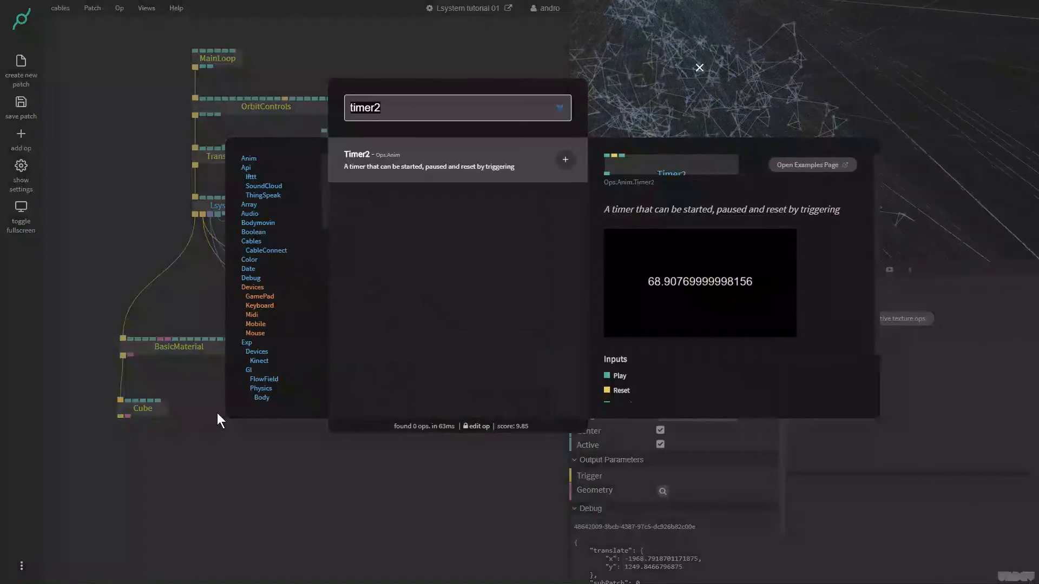
pyautogui.write('tr')
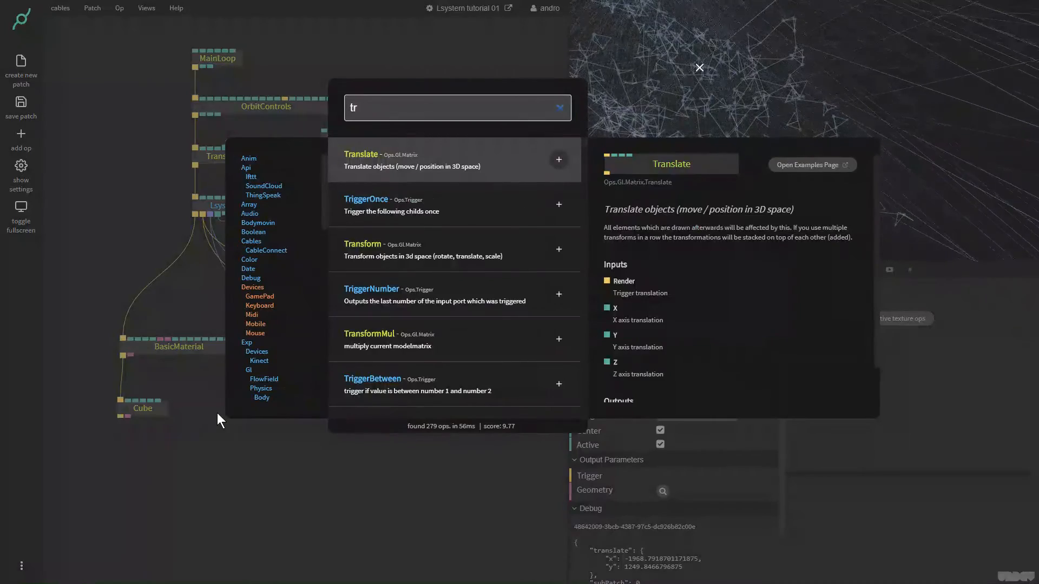
pyautogui.write('ia')
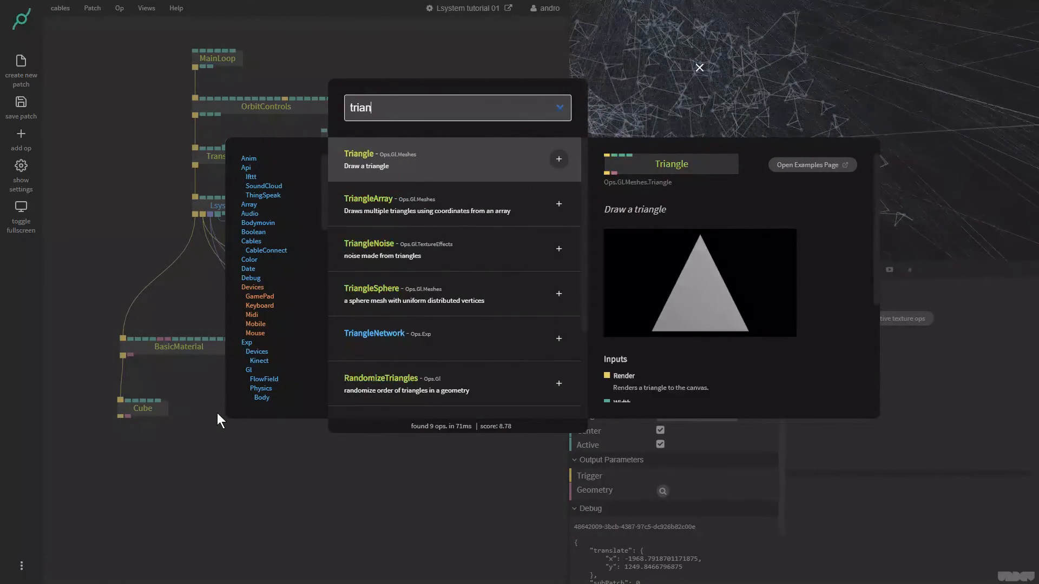
pyautogui.write('n')
pyautogui.press('Return')
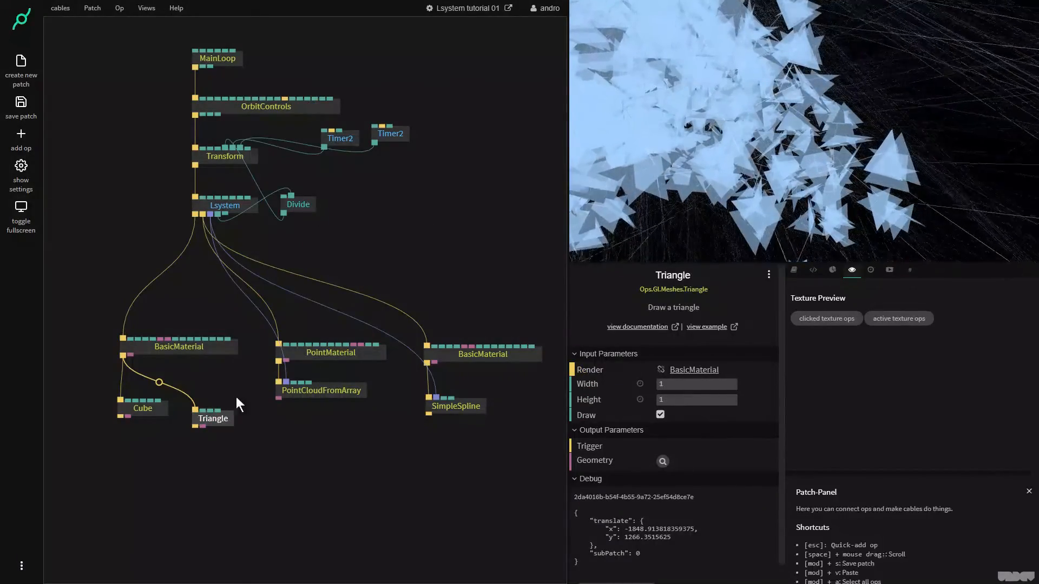
pyautogui.moveTo(217, 420); pyautogui.dragTo(218, 411)
# Step: Lower the light-blue BasicMaterial's A to 0.046, and unlink the Triangle op from that material, leaving it set aside
pyautogui.click(179, 347)
pyautogui.moveTo(722, 431); pyautogui.dragTo(685, 431)
pyautogui.keyDown('alt'); pyautogui.click(161, 378); pyautogui.keyUp('alt')
pyautogui.moveTo(226, 405); pyautogui.dragTo(241, 420)
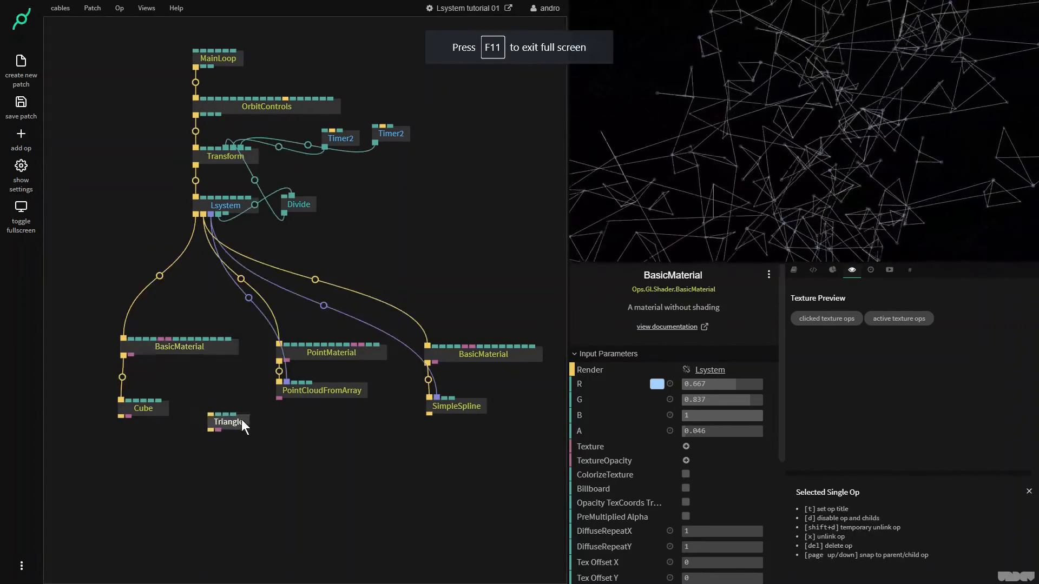
# Step: Raise the A value of the Cube's BasicMaterial to 0.472 and view the whole structure from farther away
pyautogui.click(165, 346)
pyautogui.moveTo(706, 431); pyautogui.dragTo(733, 430)
pyautogui.scroll(-8, 878, 116)
pyautogui.moveTo(814, 139); pyautogui.dragTo(765, 148)
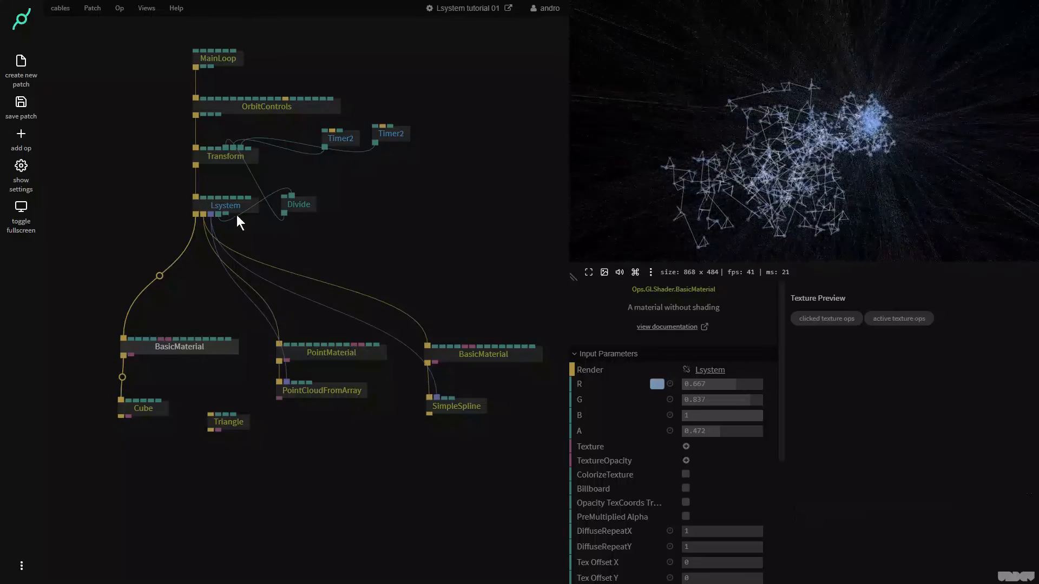
# Step: Review Lsystem's constants, rules, iteration and angle parameters, and inspect the rendered structure from another angle
pyautogui.click(220, 204)
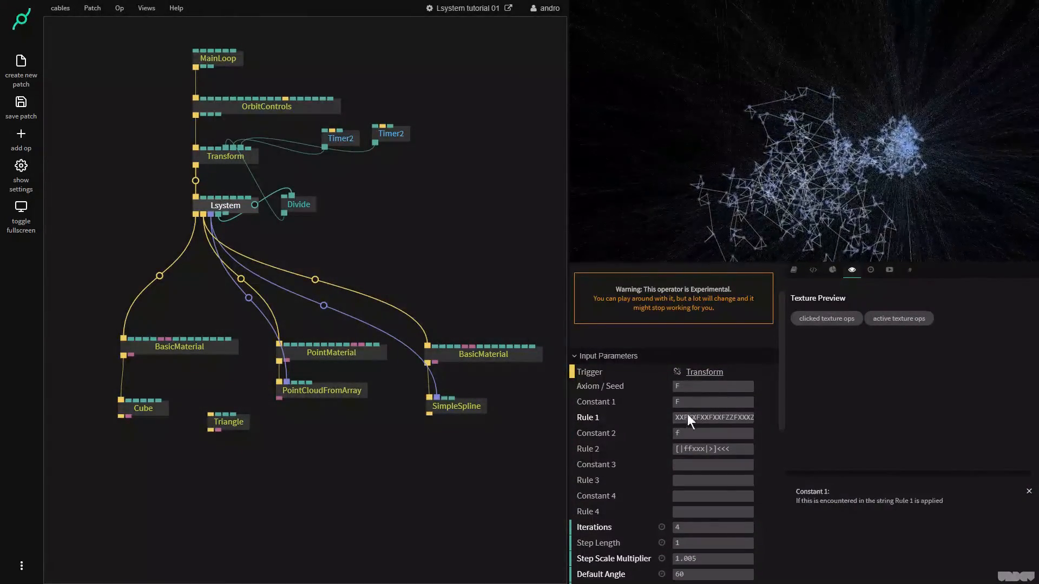
pyautogui.scroll(-1, 725, 405)
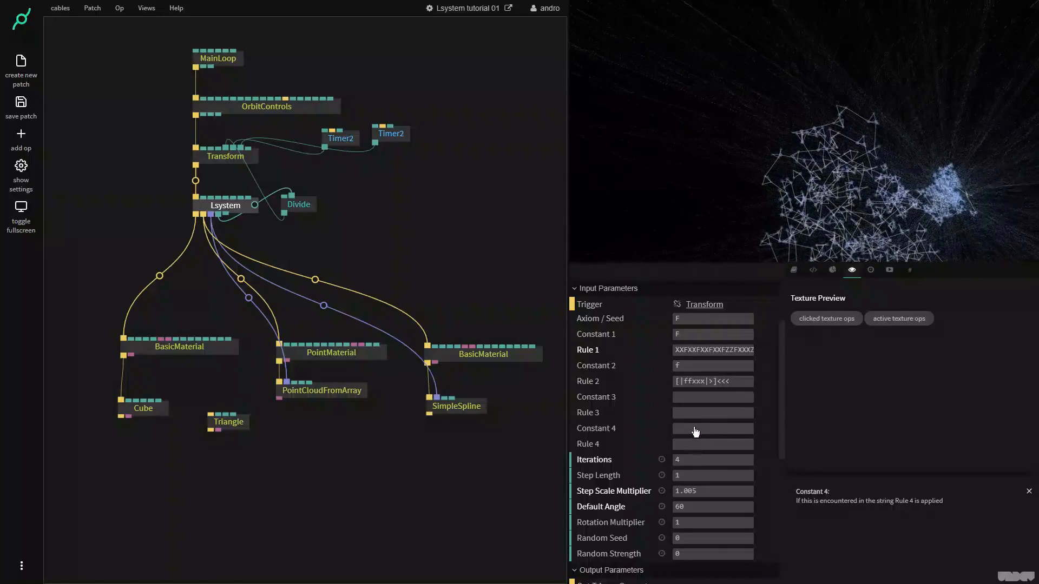
pyautogui.moveTo(458, 248)
pyautogui.mouseDown()
pyautogui.moveTo(443, 236)
pyautogui.moveTo(445, 247)
pyautogui.mouseUp()
pyautogui.moveTo(851, 178); pyautogui.dragTo(744, 109)
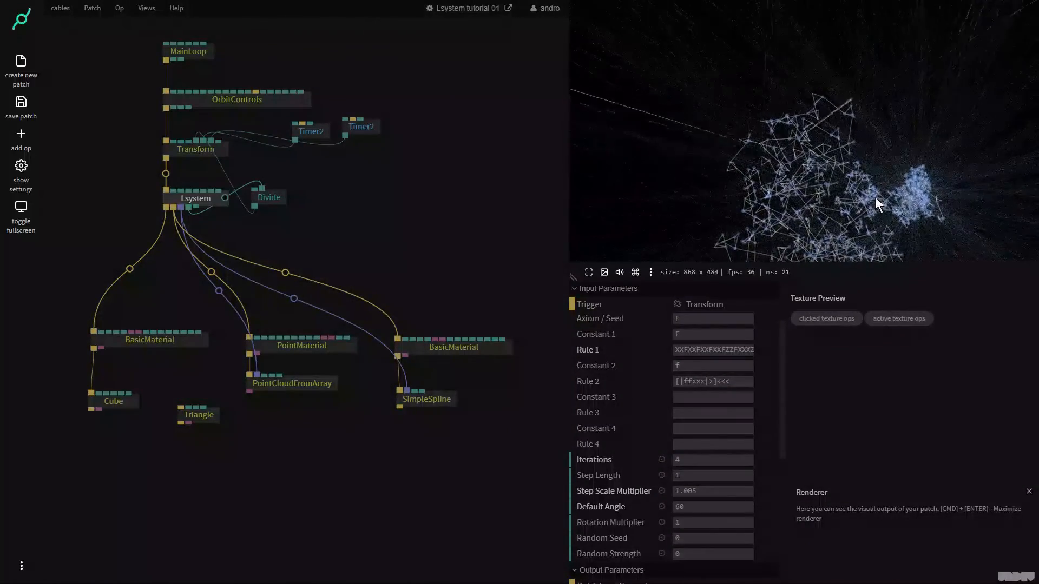